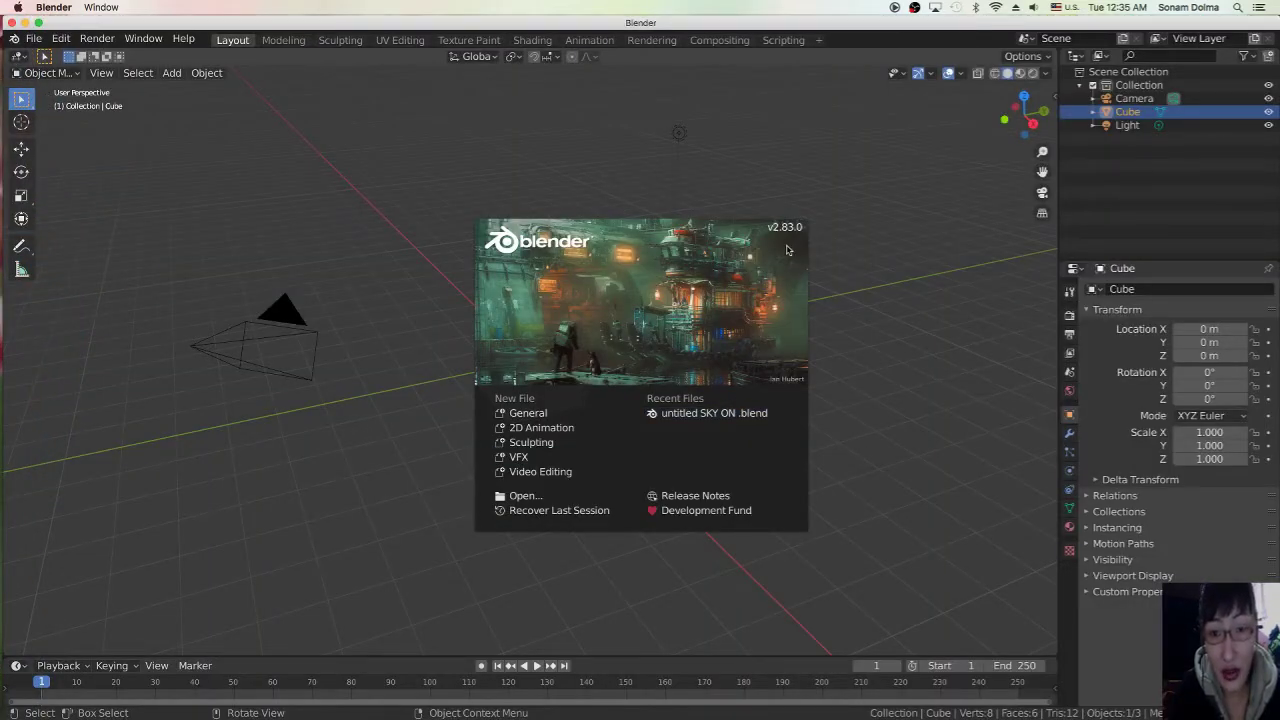
# Step: Dismiss the splash screen and raise the default cube about 1.01 m along the Z axis
pyautogui.click(871, 302)
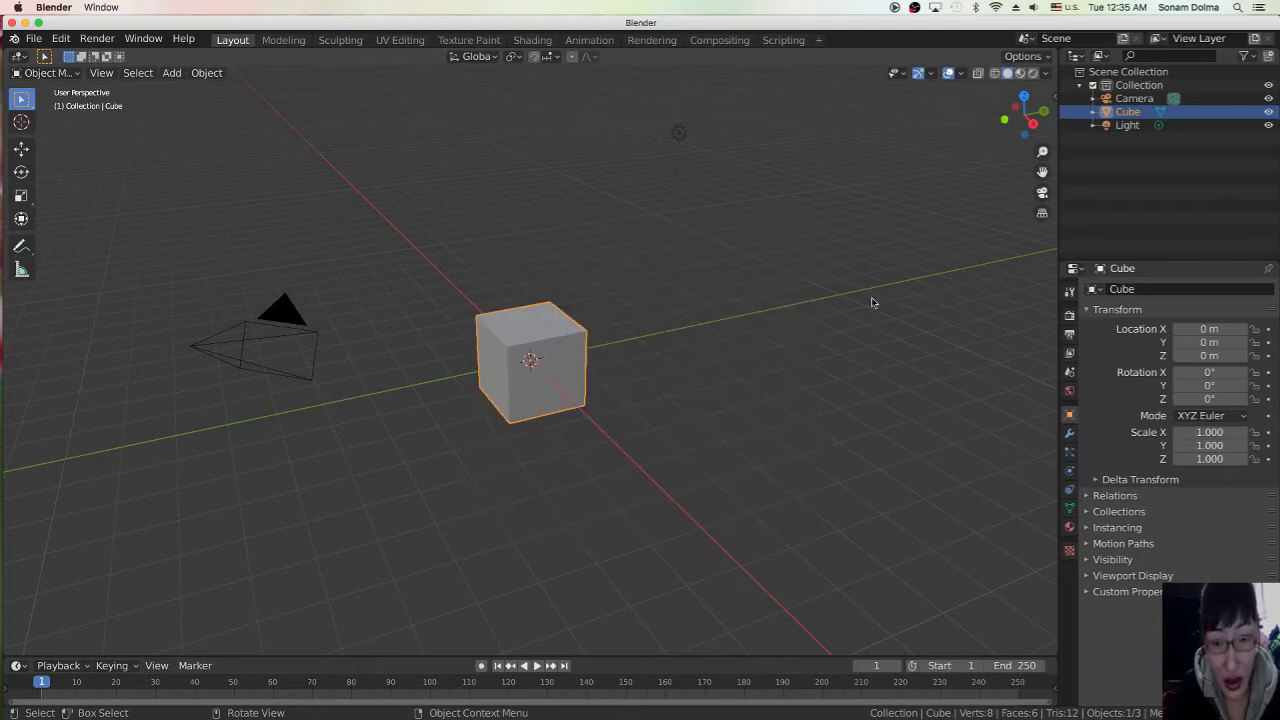
pyautogui.moveTo(640, 391); pyautogui.dragTo(737, 375, button='middle')
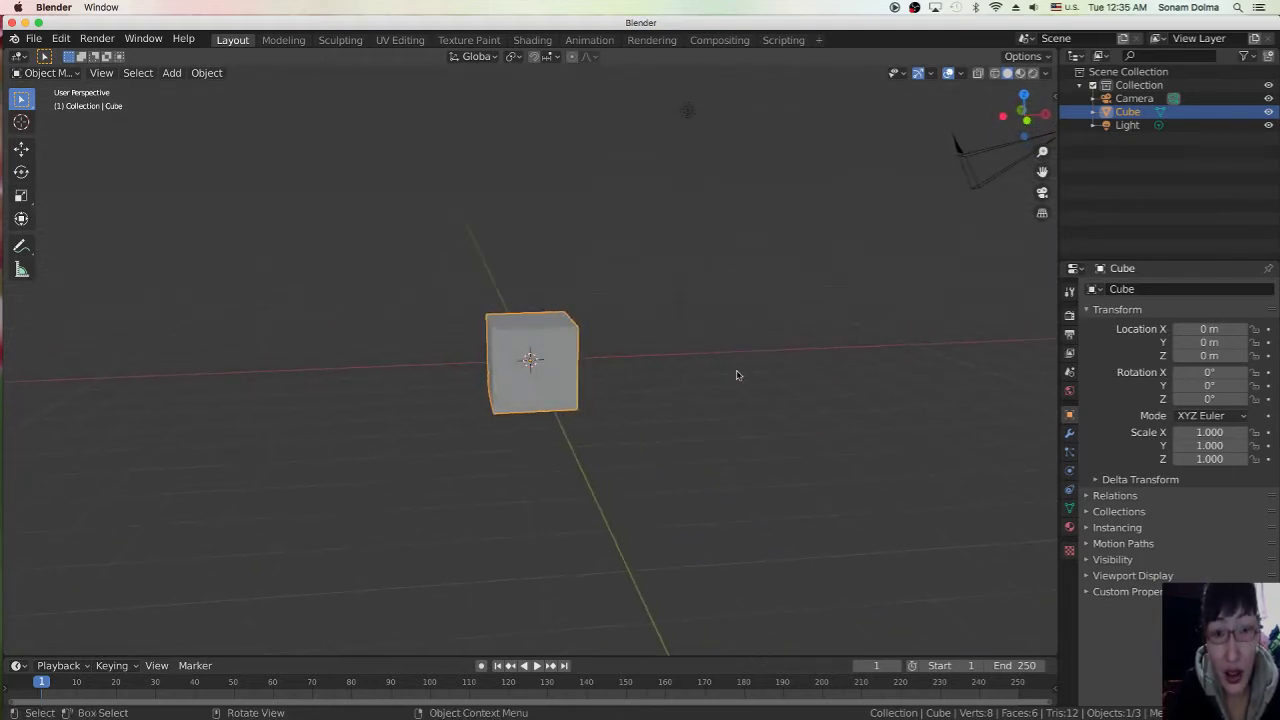
pyautogui.press('g')
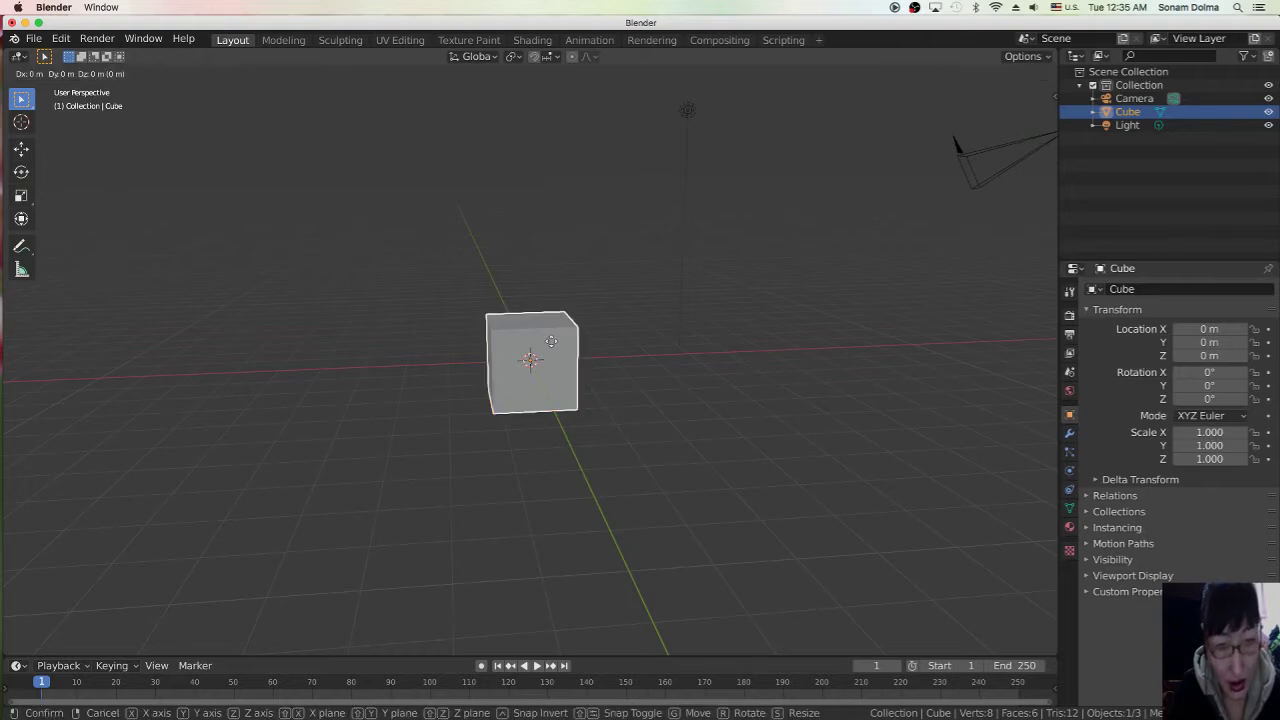
pyautogui.press('z')
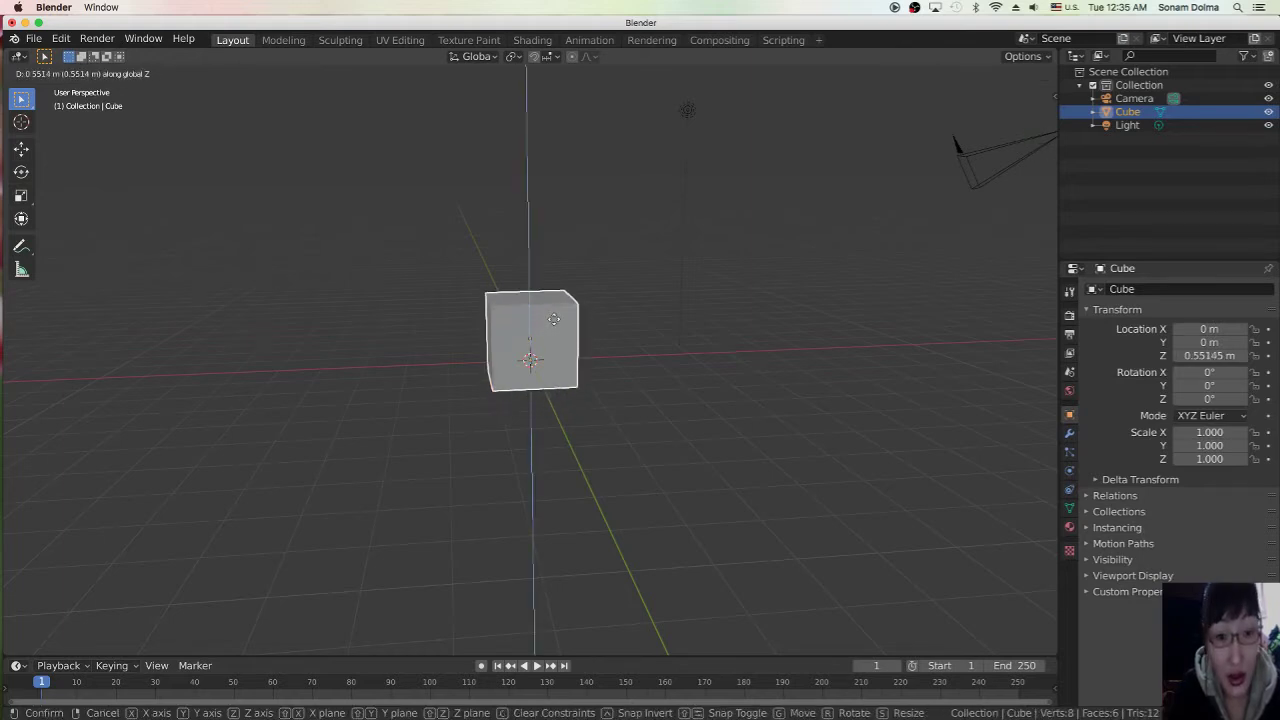
pyautogui.click(710, 291)
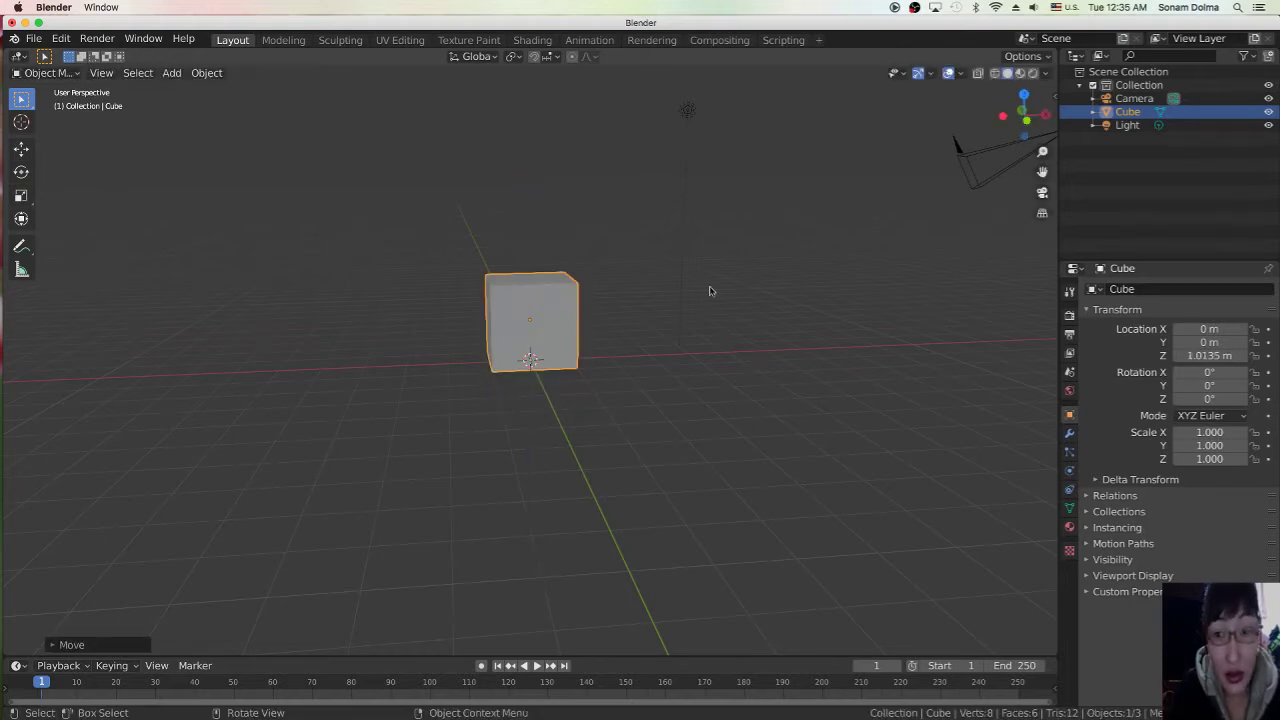
# Step: Enable the Screencast Keys overlay, deselect the cube and hide the add-on's settings again
pyautogui.click(1054, 95)
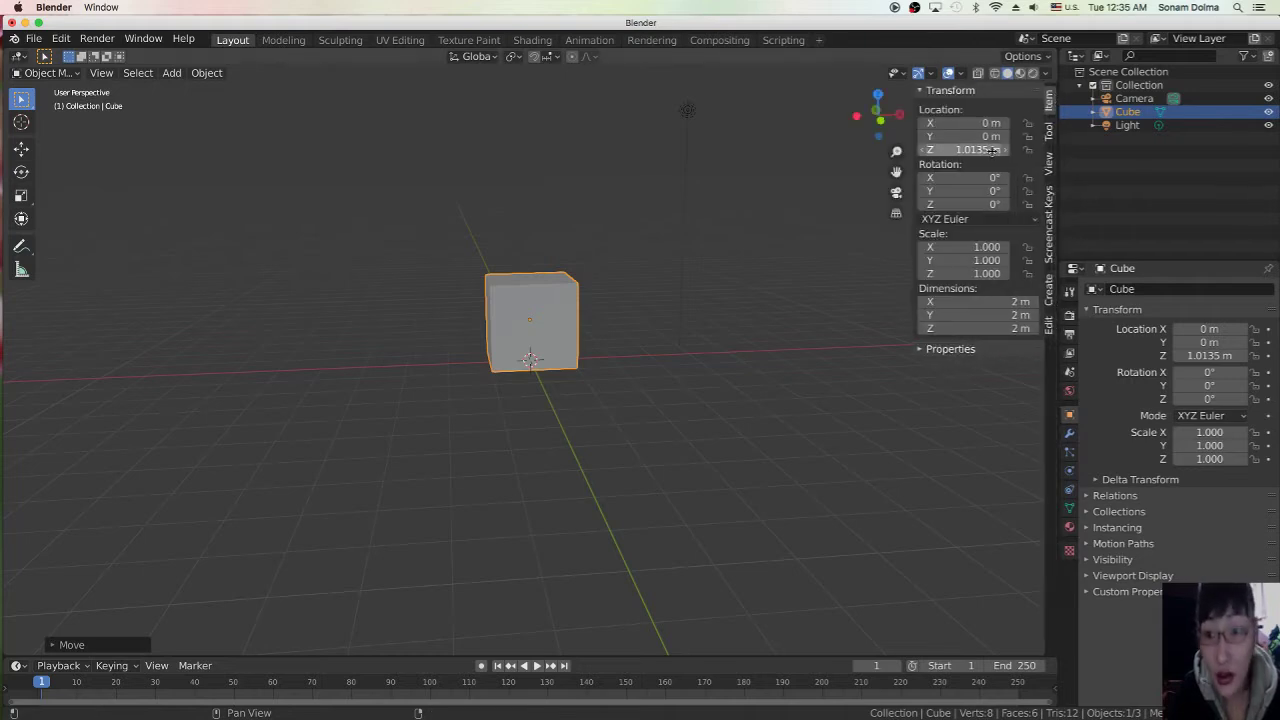
pyautogui.click(1050, 217)
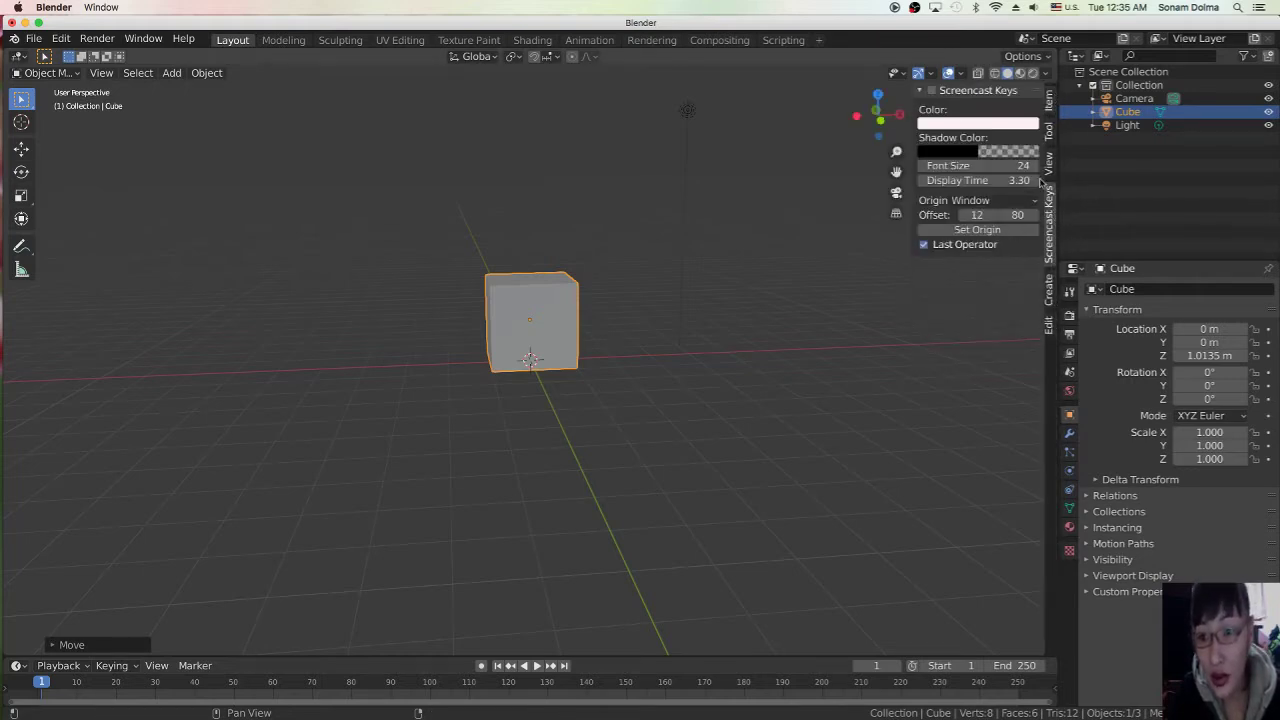
pyautogui.click(933, 91)
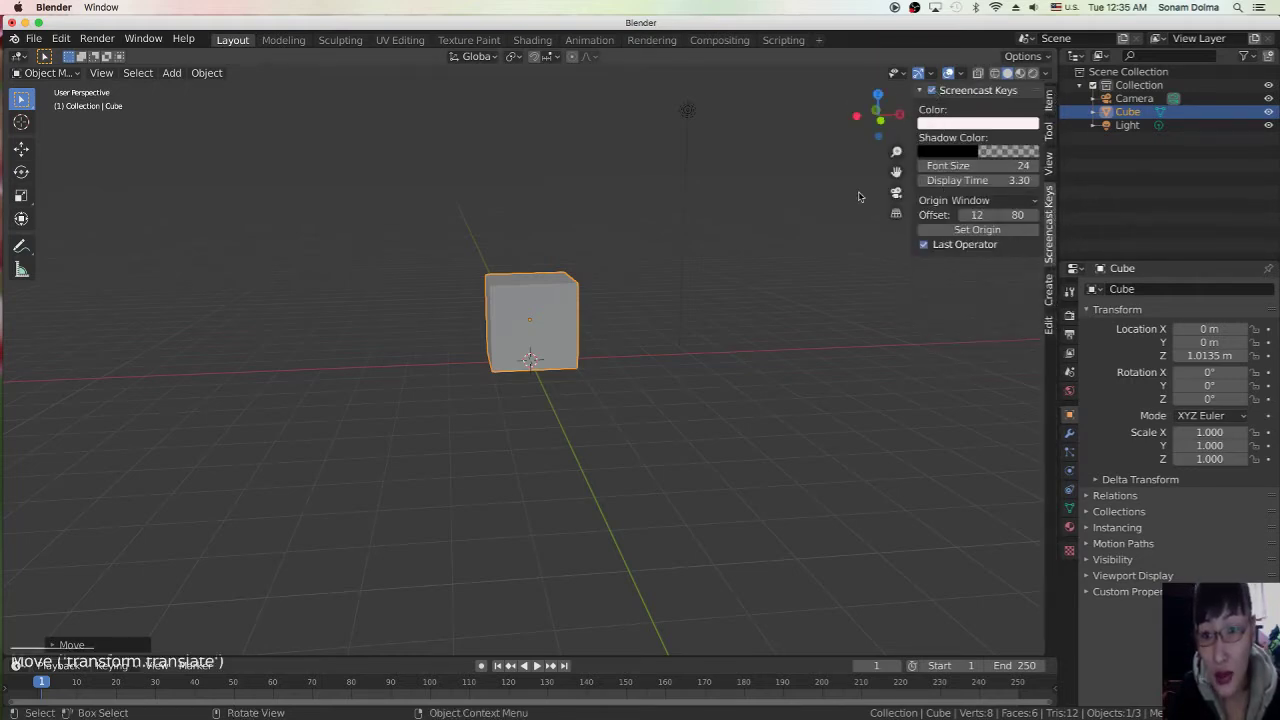
pyautogui.click(900, 238)
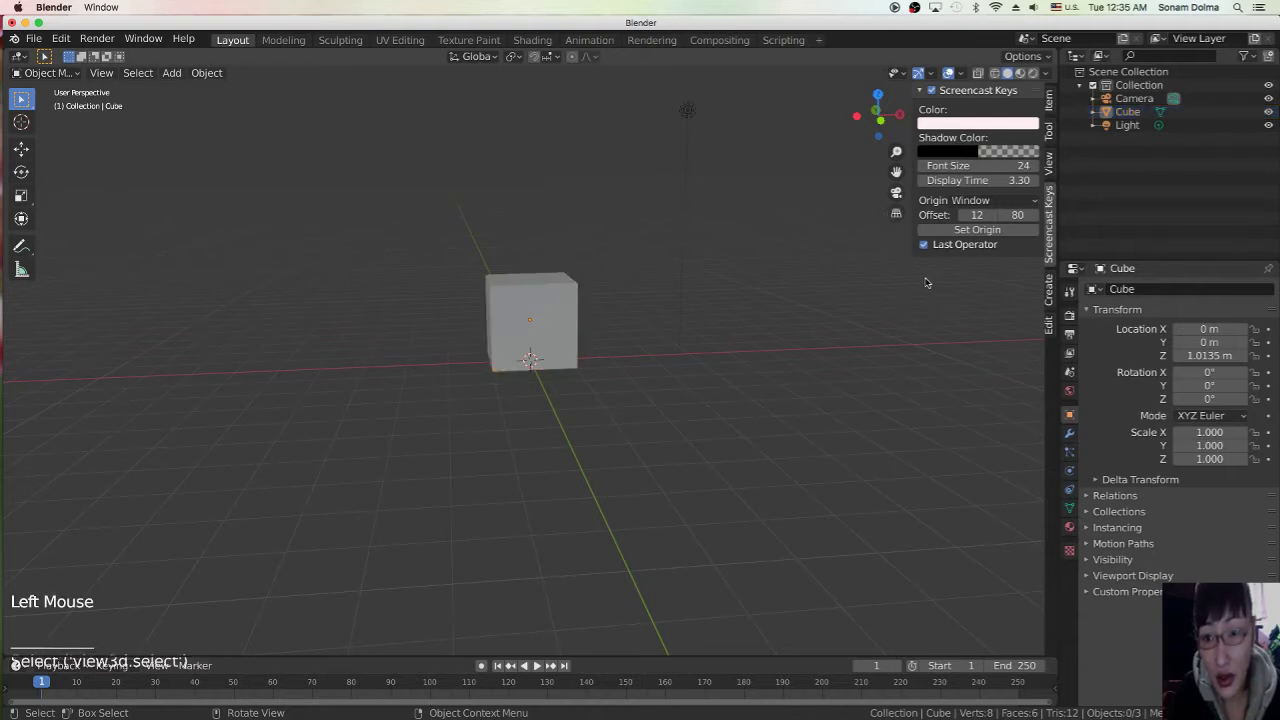
pyautogui.press('n')
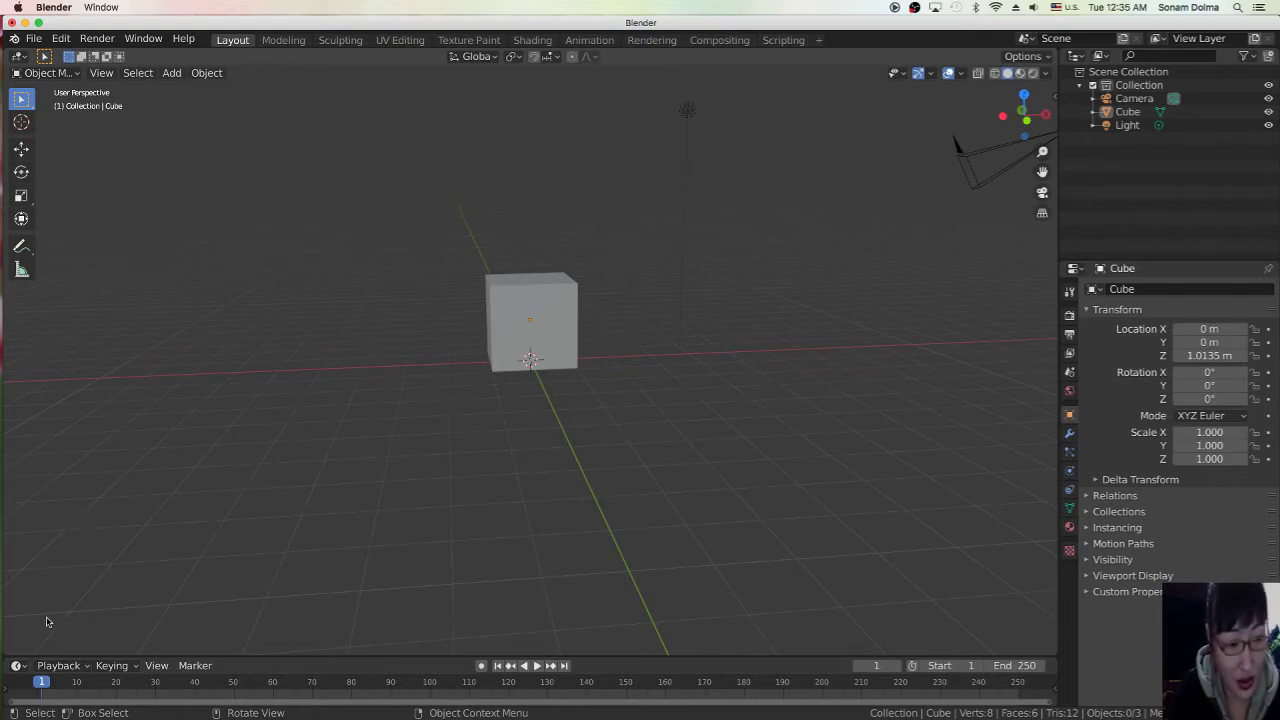
# Step: Add a plane mesh at the world origin beneath the cube
pyautogui.click(553, 331)
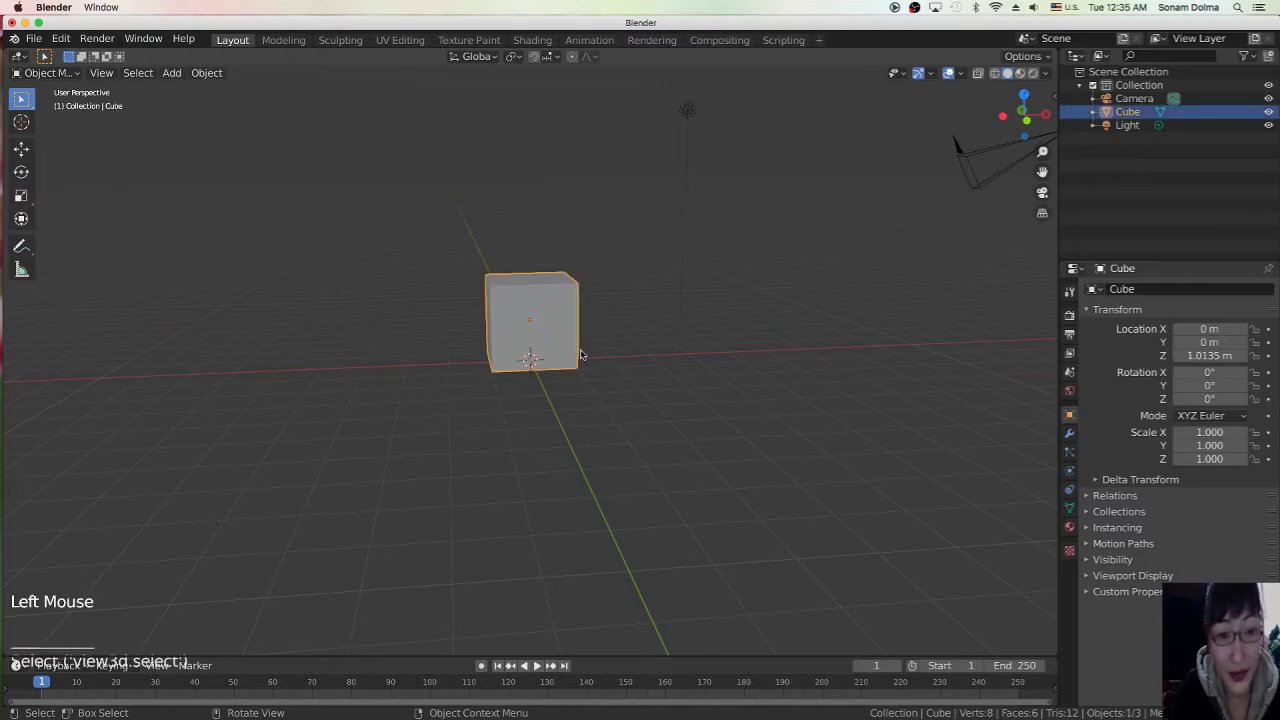
pyautogui.moveTo(565, 338); pyautogui.dragTo(583, 346, button='middle')
pyautogui.scroll(-1, 583, 347)
pyautogui.scroll(3, 583, 347)
pyautogui.scroll(-2, 569, 320)
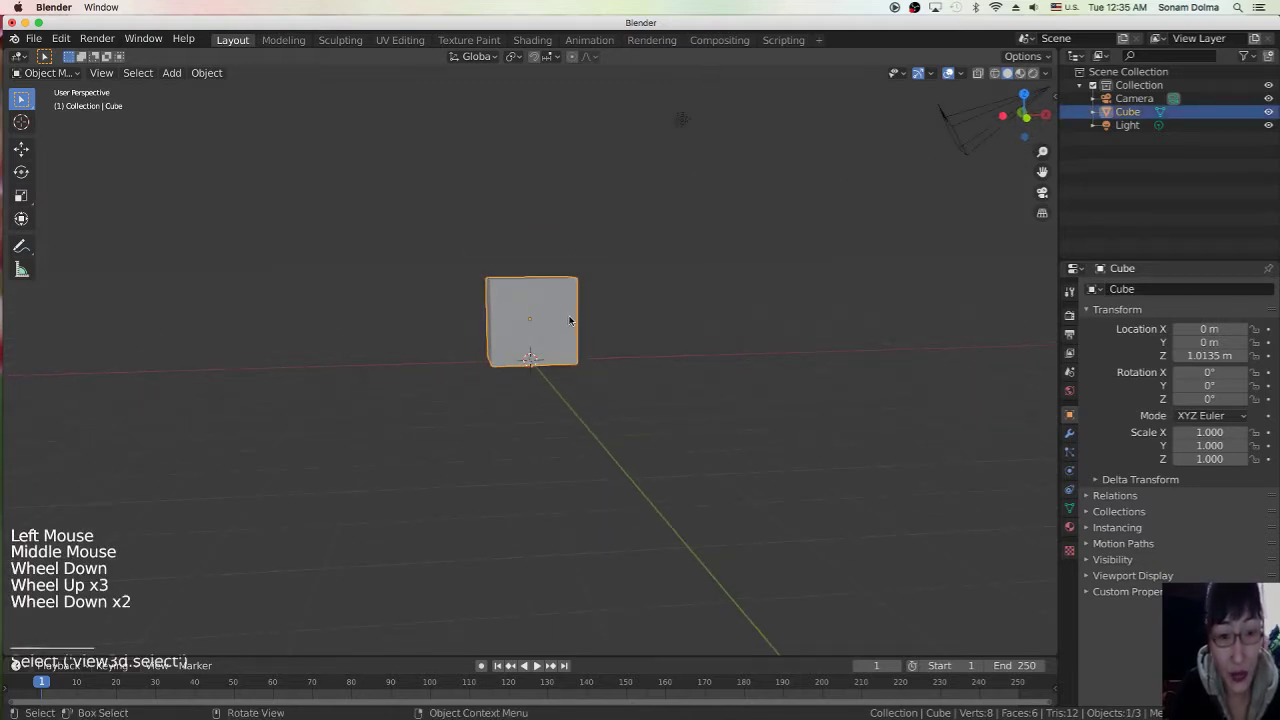
pyautogui.hotkey('shift', 'a')
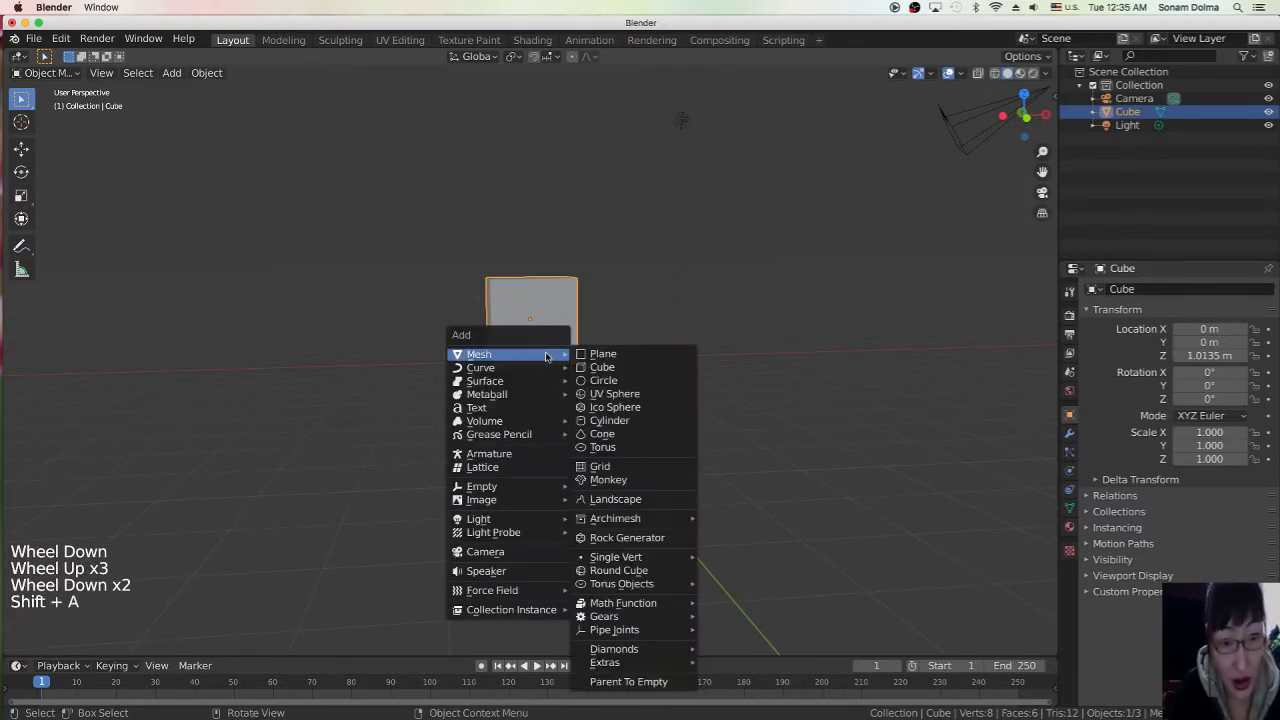
pyautogui.click(600, 354)
# Step: Scale the plane up uniformly to about 16.4 so it forms a large ground surface
pyautogui.scroll(-3, 543, 394)
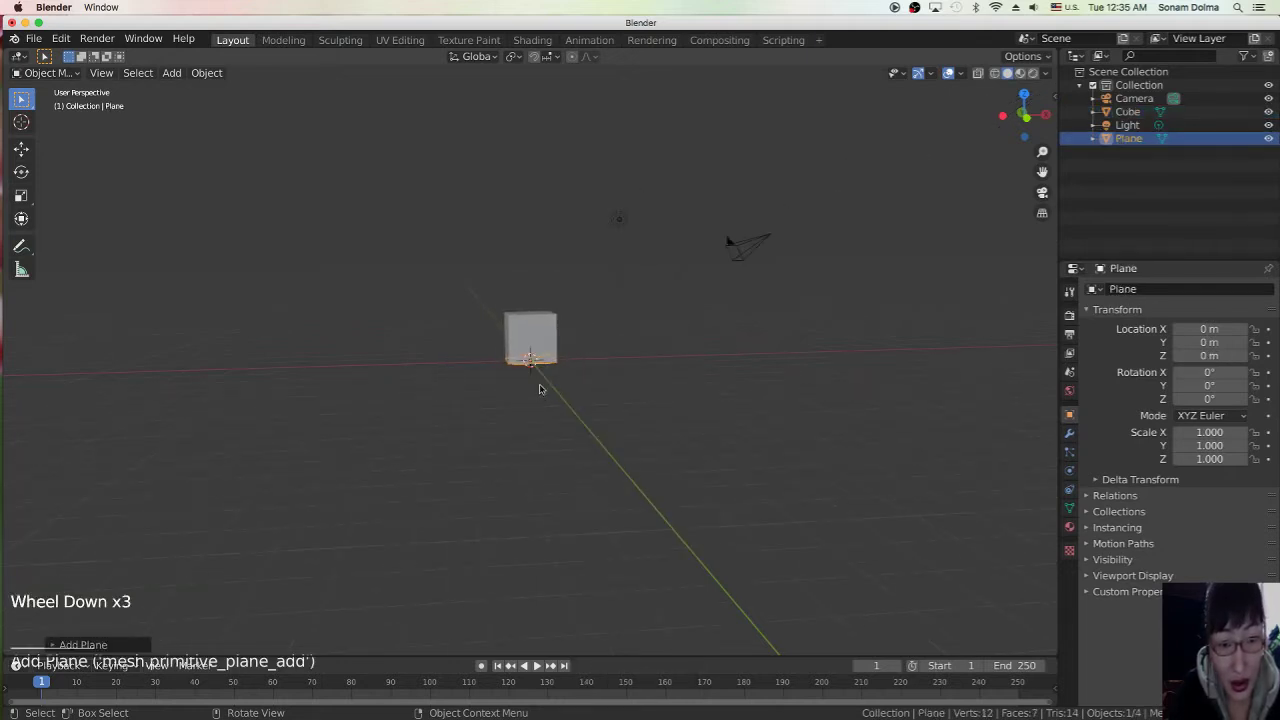
pyautogui.press('s')
pyautogui.click(617, 406)
pyautogui.scroll(3, 590, 400)
pyautogui.press('s')
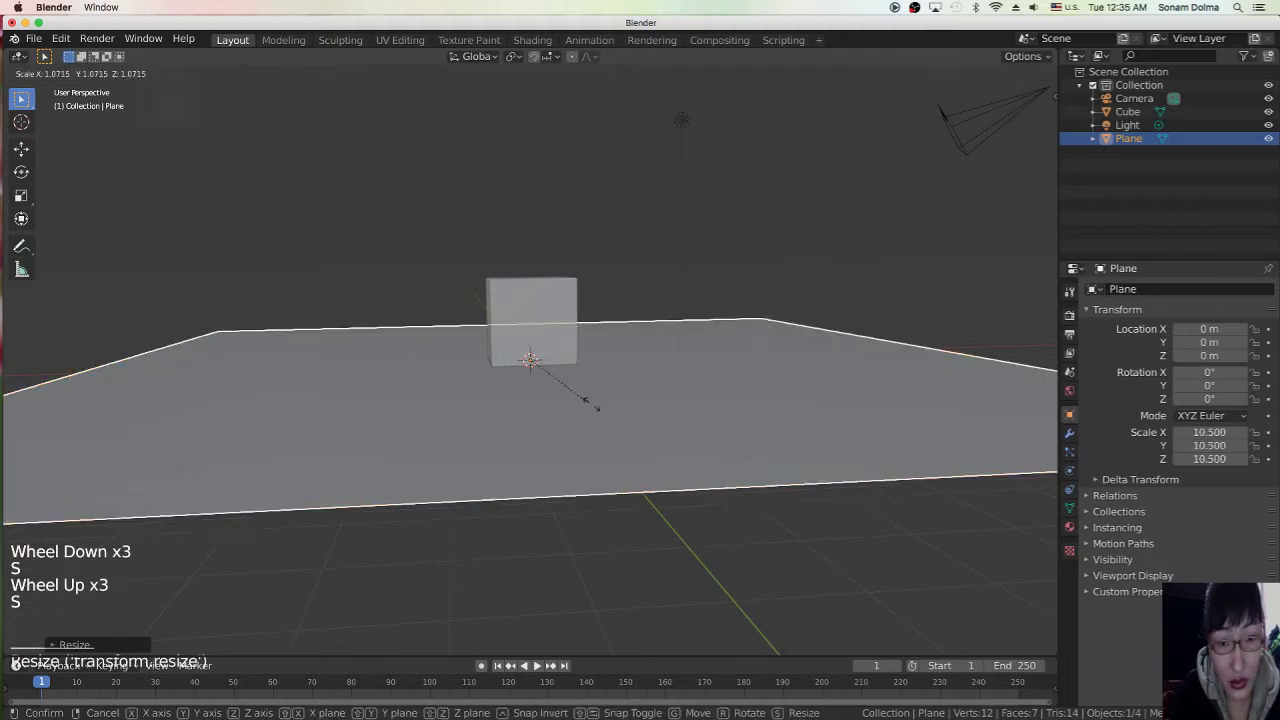
pyautogui.click(625, 421)
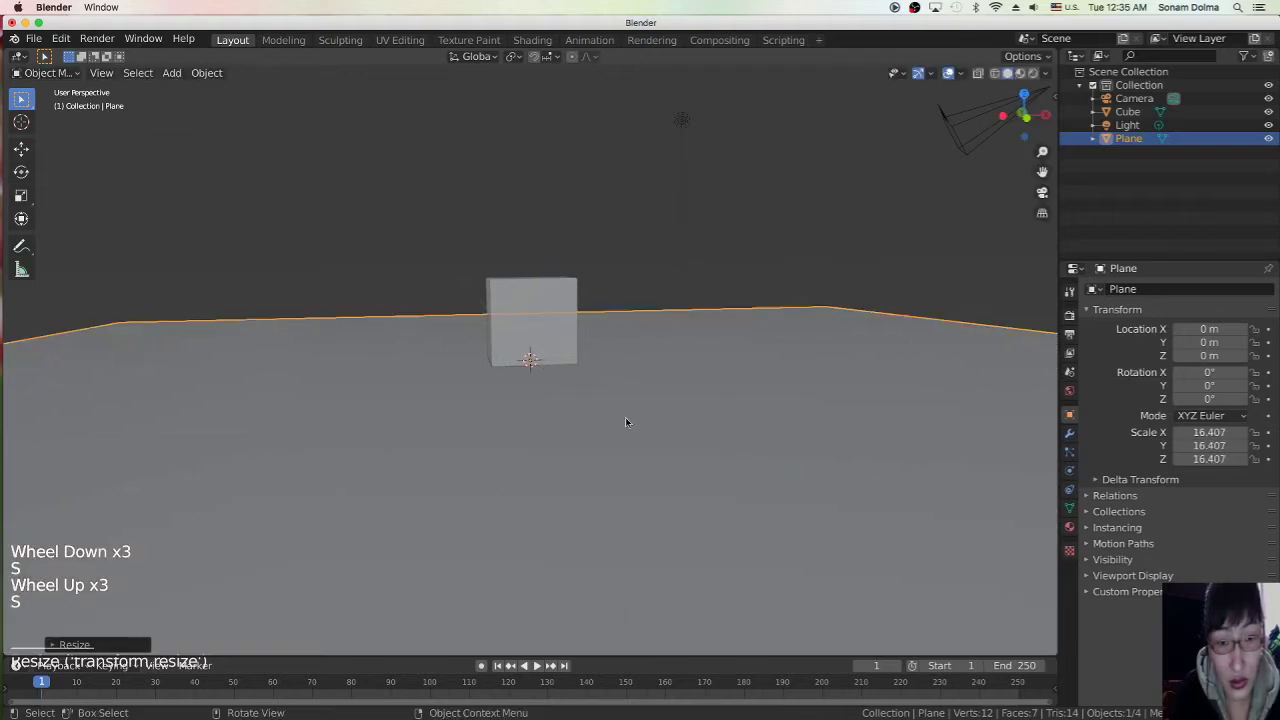
# Step: Switch the plane to Edit Mode and subdivide its mesh
pyautogui.click(42, 76)
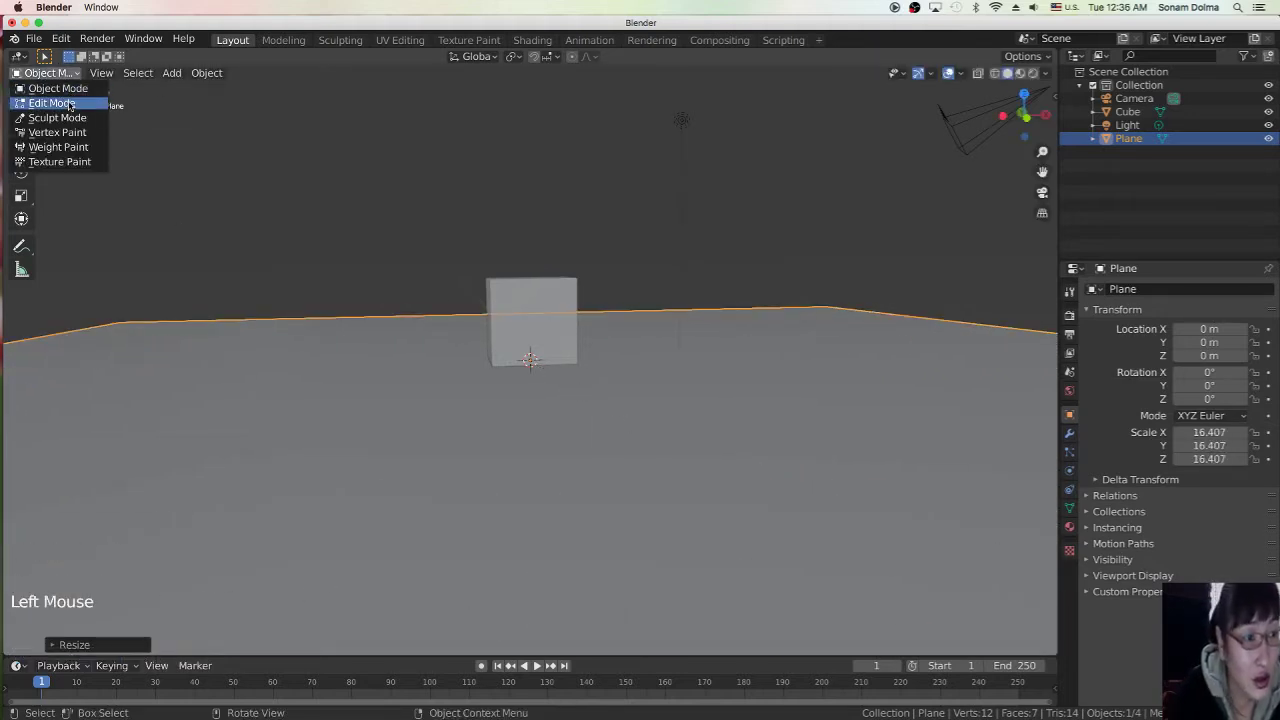
pyautogui.click(52, 103)
pyautogui.moveTo(531, 354); pyautogui.dragTo(590, 371, button='middle')
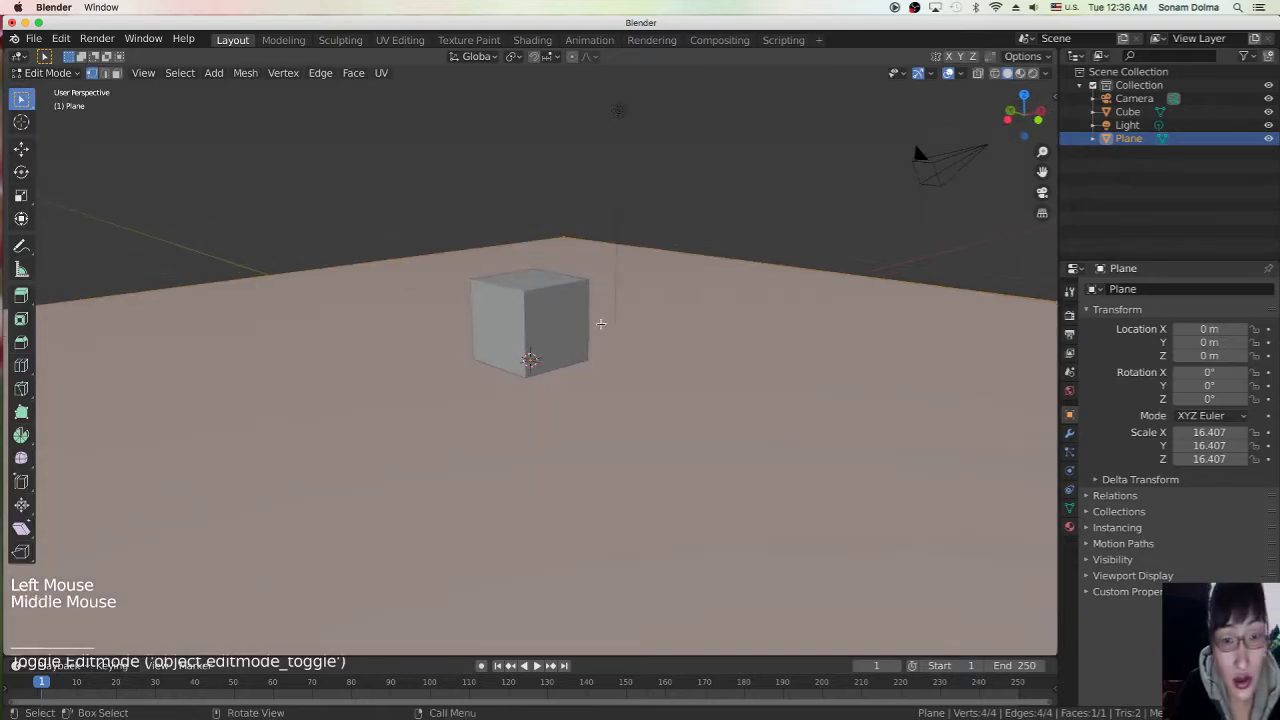
pyautogui.rightClick(626, 269)
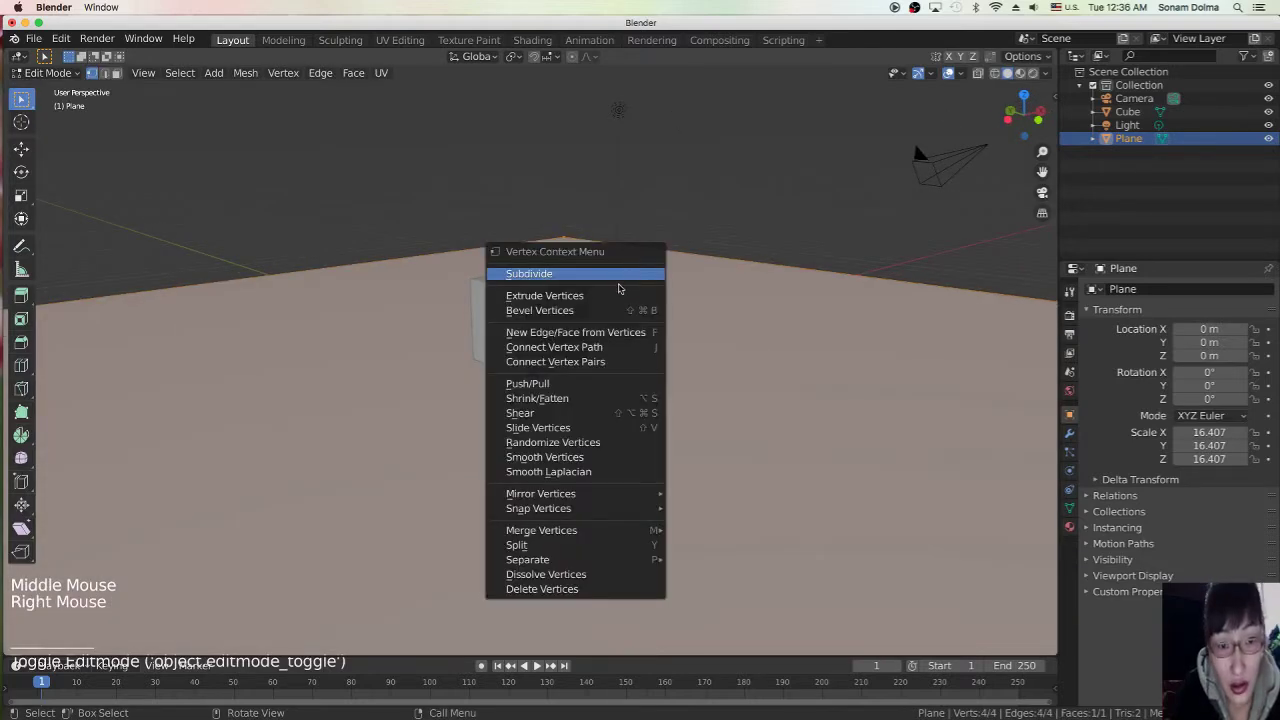
pyautogui.click(617, 274)
# Step: Set the plane's subdivision to 10 cuts
pyautogui.scroll(-4, 545, 408)
pyautogui.moveTo(545, 408); pyautogui.dragTo(576, 401, button='middle')
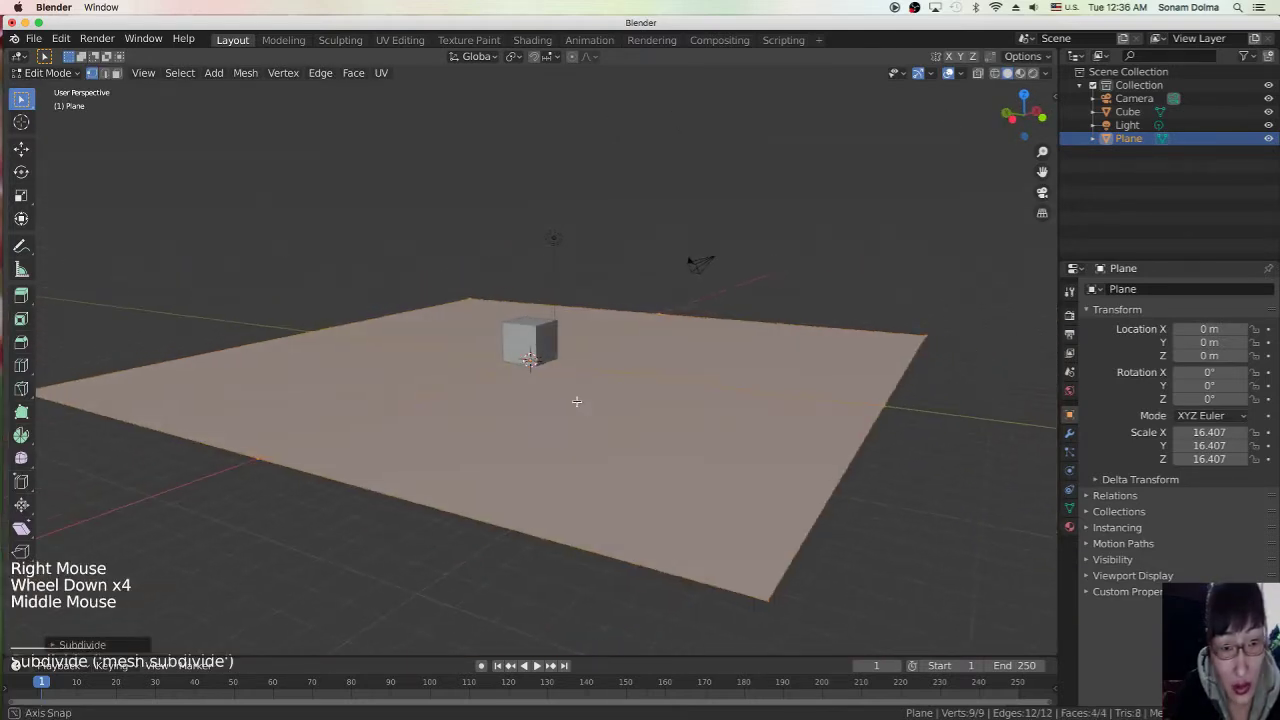
pyautogui.click(129, 646)
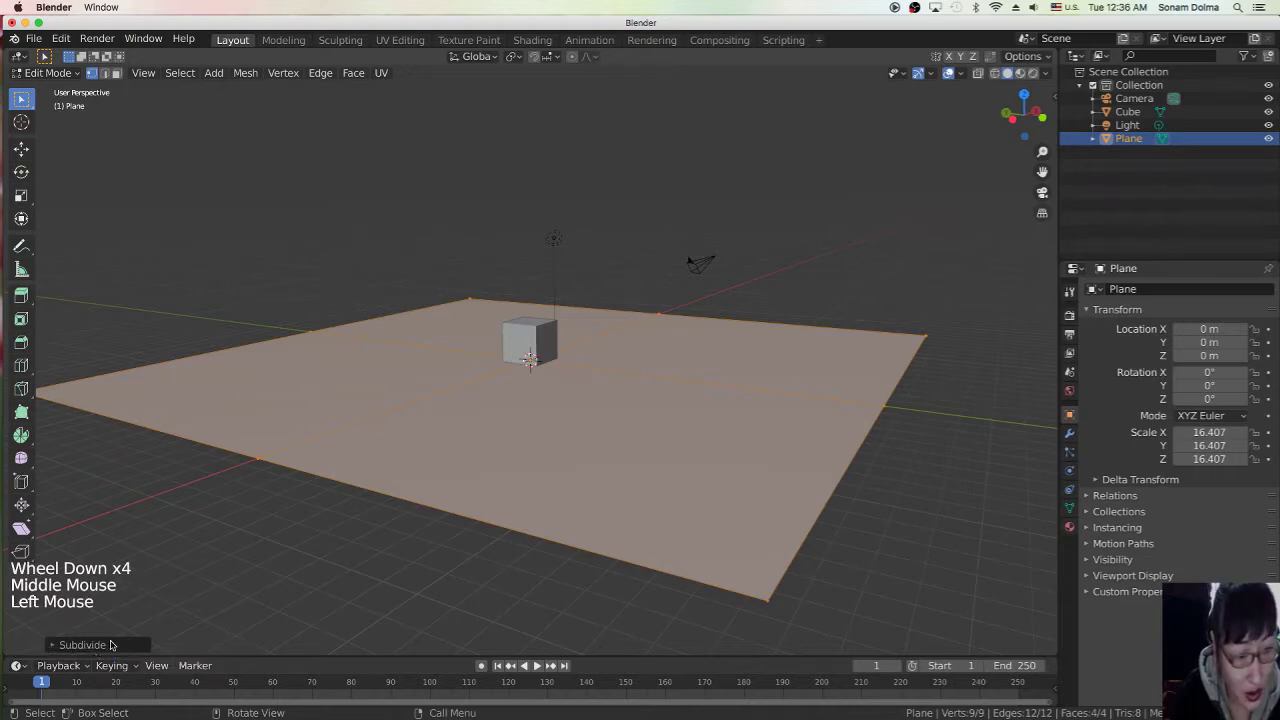
pyautogui.click(118, 644)
pyautogui.moveTo(163, 548); pyautogui.dragTo(270, 548)
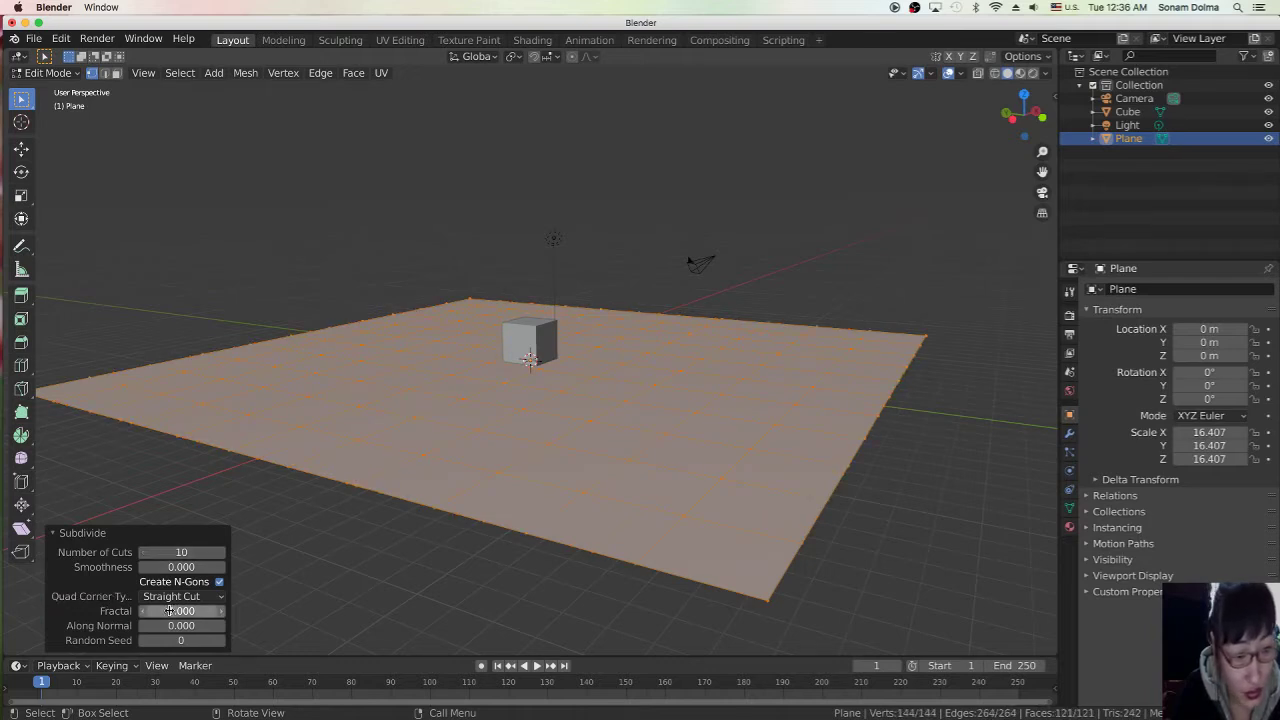
# Step: Set the subdivision's Fractal value to 0.190 to make the ground uneven
pyautogui.moveTo(172, 611); pyautogui.dragTo(195, 611)
pyautogui.moveTo(166, 556); pyautogui.dragTo(168, 556)
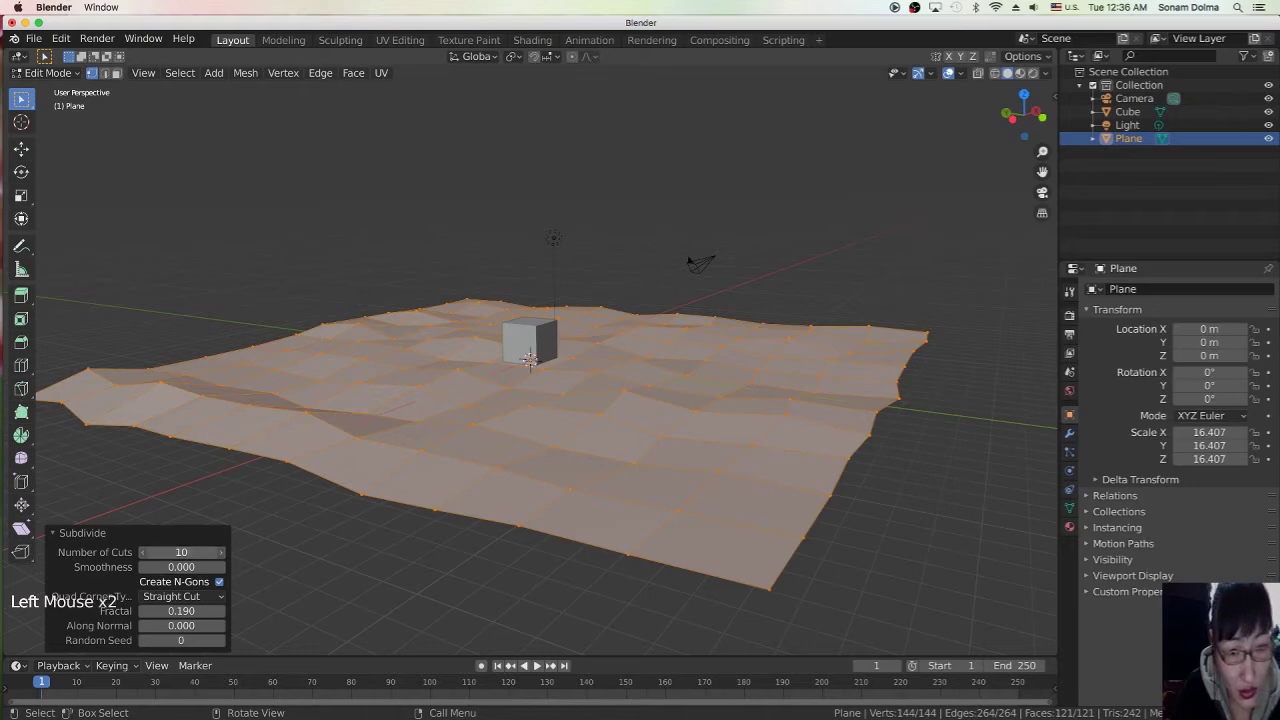
pyautogui.click(166, 553)
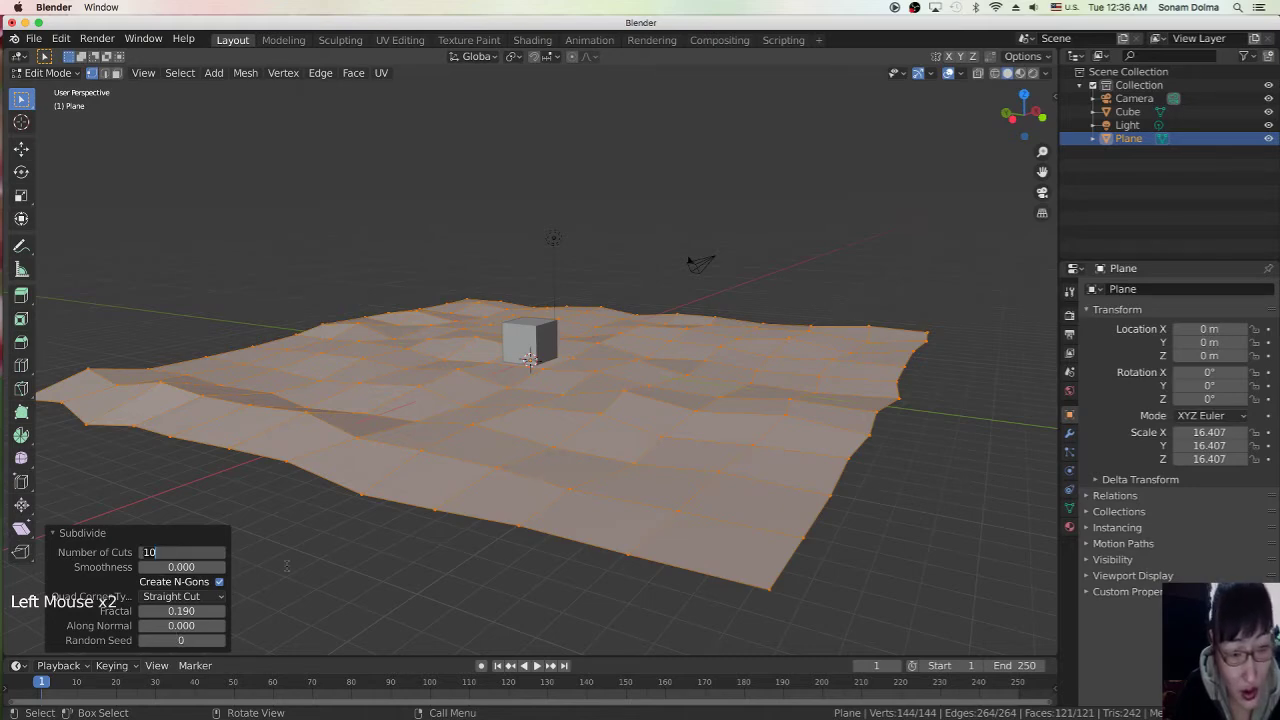
# Step: Circle-select the vertices around the cube, in a band running across the middle of the terrain along the X axis
pyautogui.moveTo(494, 437); pyautogui.dragTo(560, 445, button='middle')
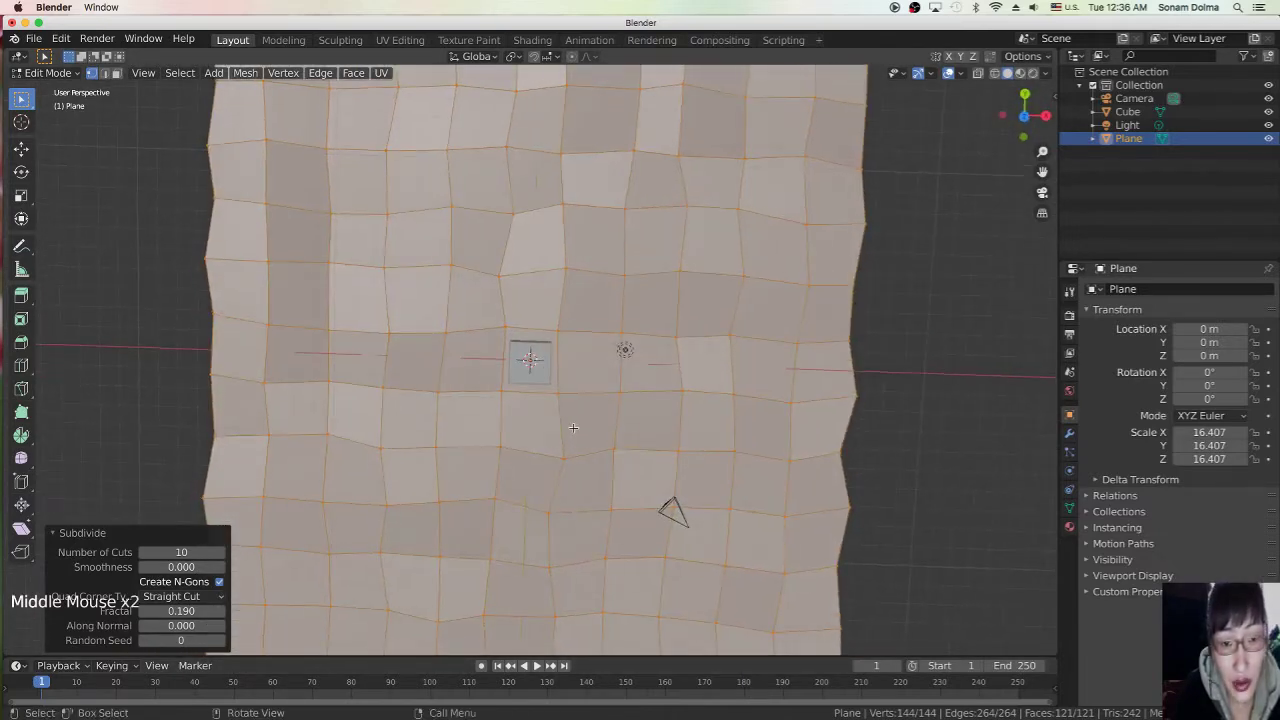
pyautogui.click(563, 458)
pyautogui.press('c')
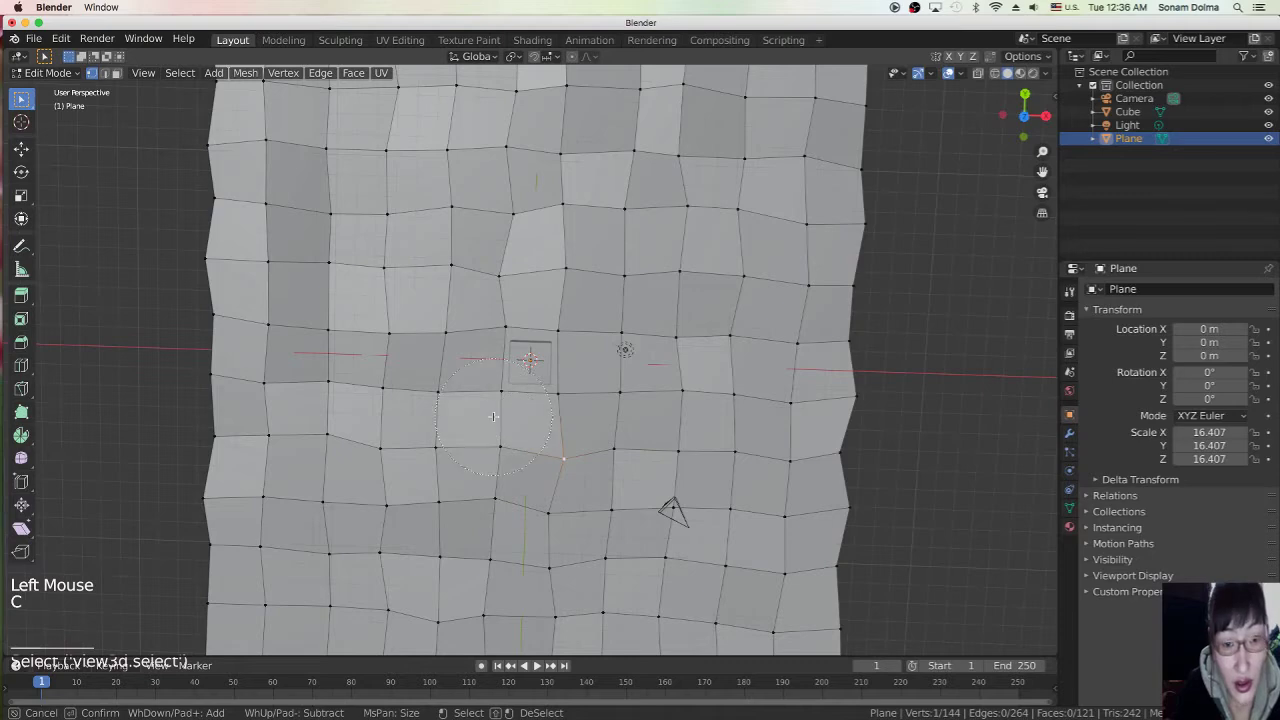
pyautogui.moveTo(503, 321)
pyautogui.mouseDown()
pyautogui.moveTo(520, 285)
pyautogui.moveTo(460, 480)
pyautogui.moveTo(560, 530)
pyautogui.moveTo(590, 384)
pyautogui.moveTo(270, 350)
pyautogui.moveTo(700, 380)
pyautogui.mouseUp()
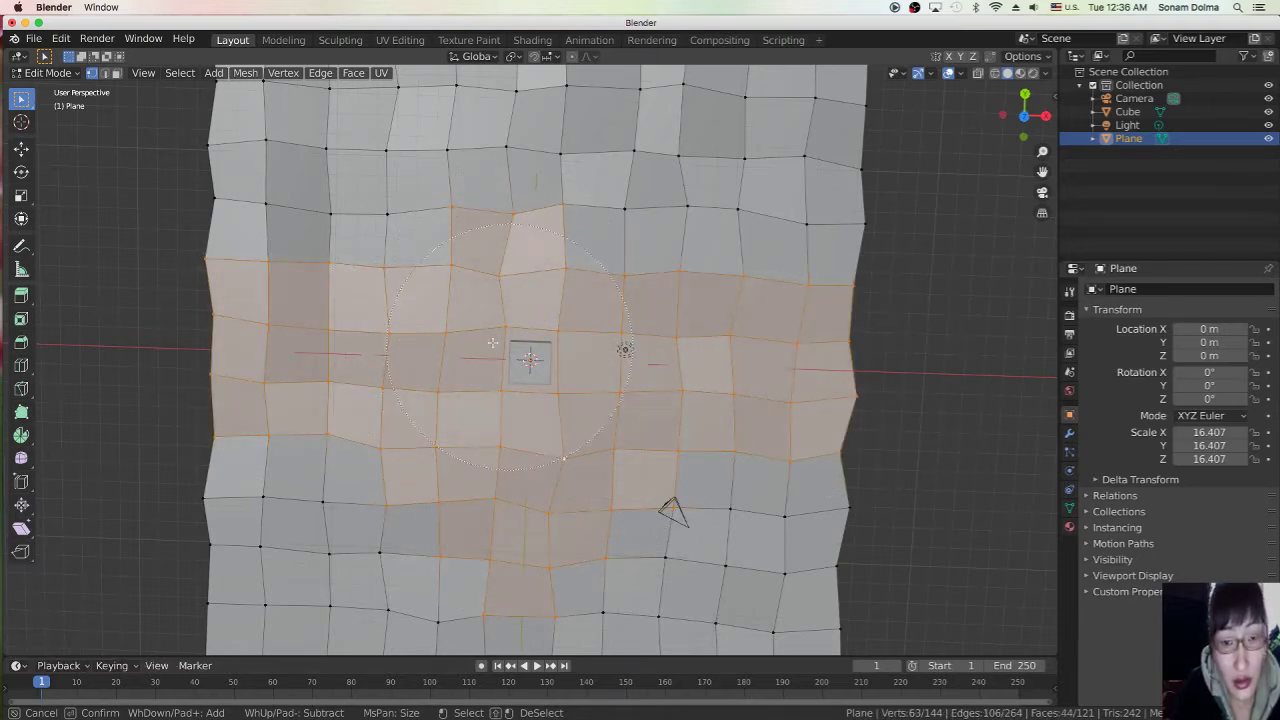
pyautogui.rightClick(428, 443)
pyautogui.scroll(-3, 428, 443)
pyautogui.moveTo(428, 443); pyautogui.dragTo(523, 389, button='middle')
pyautogui.scroll(5, 545, 377)
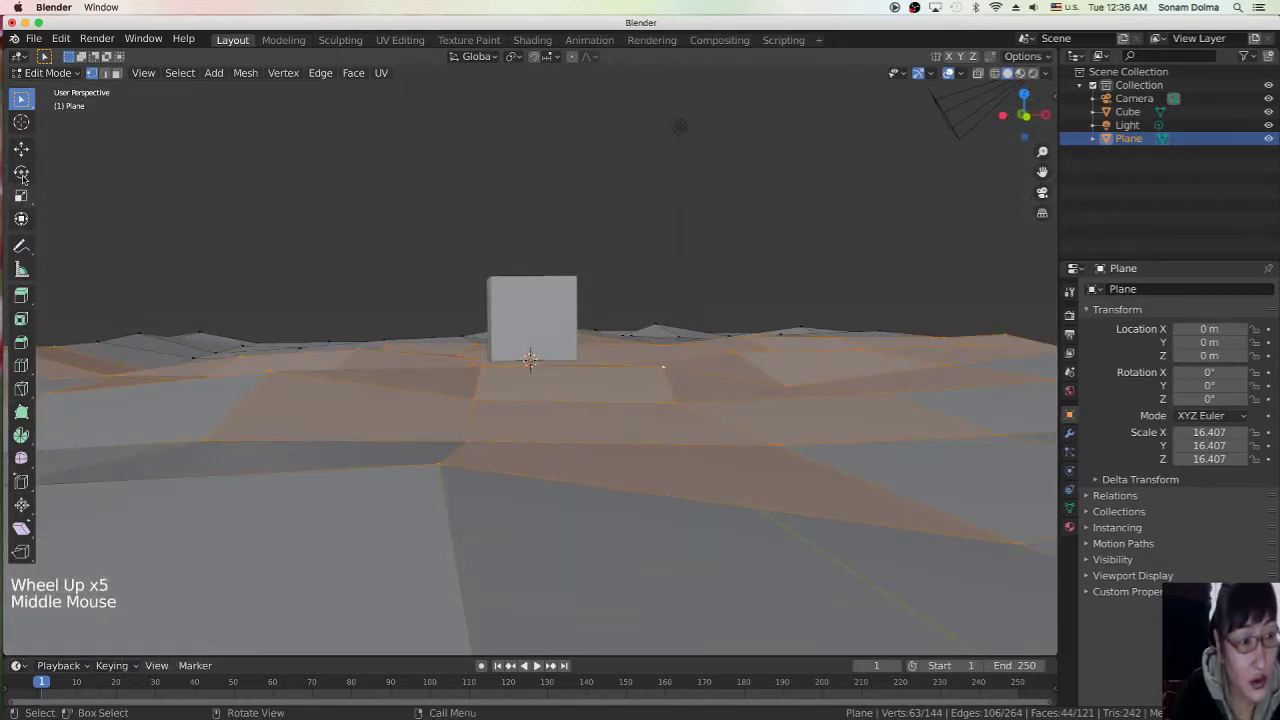
# Step: Flatten the selected middle band by scaling it along Z to about -0.053 with the Transform gizmo
pyautogui.click(21, 174)
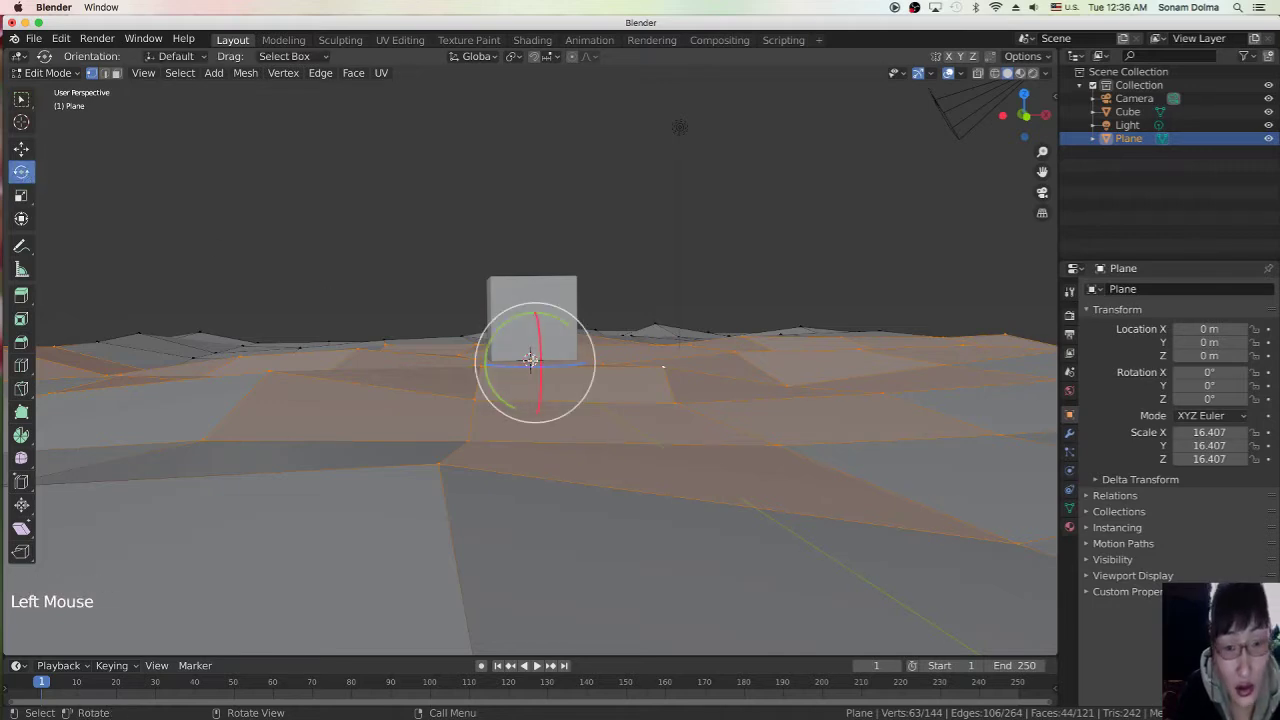
pyautogui.click(24, 149)
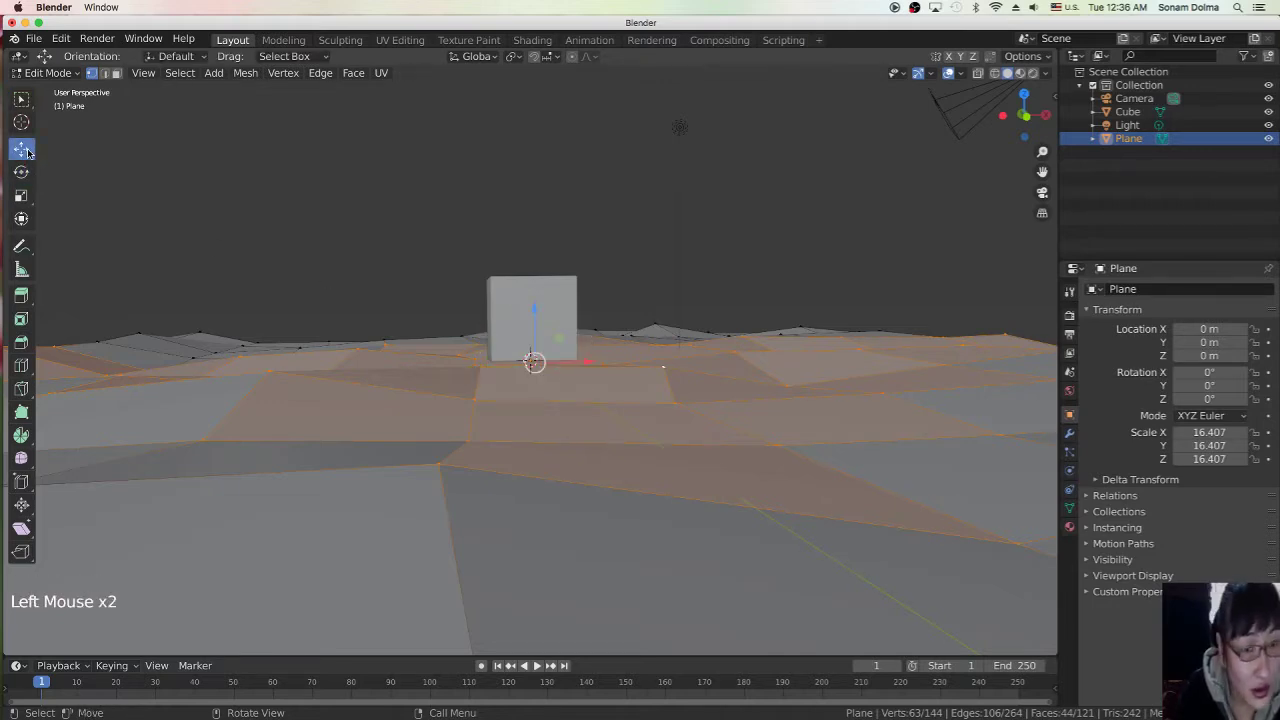
pyautogui.click(21, 218)
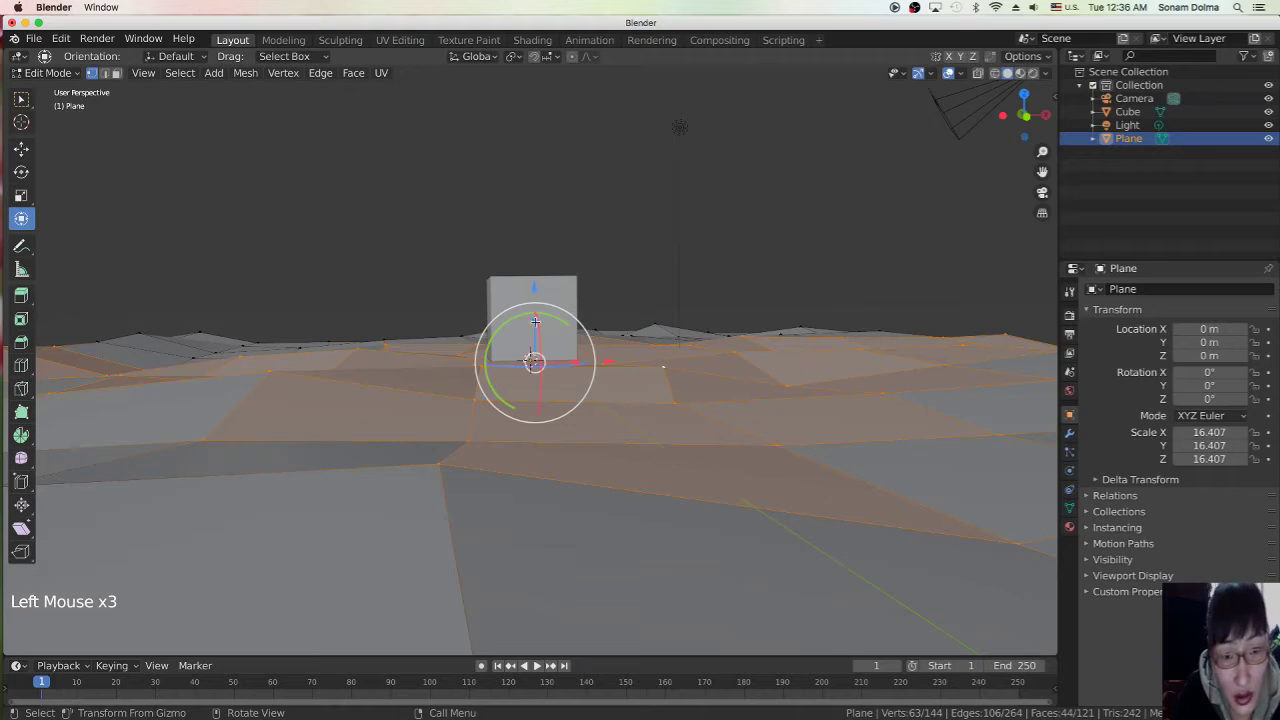
pyautogui.moveTo(535, 322); pyautogui.dragTo(531, 361)
pyautogui.scroll(-3, 651, 469)
pyautogui.moveTo(651, 469); pyautogui.dragTo(560, 313, button='middle')
pyautogui.scroll(4, 534, 412)
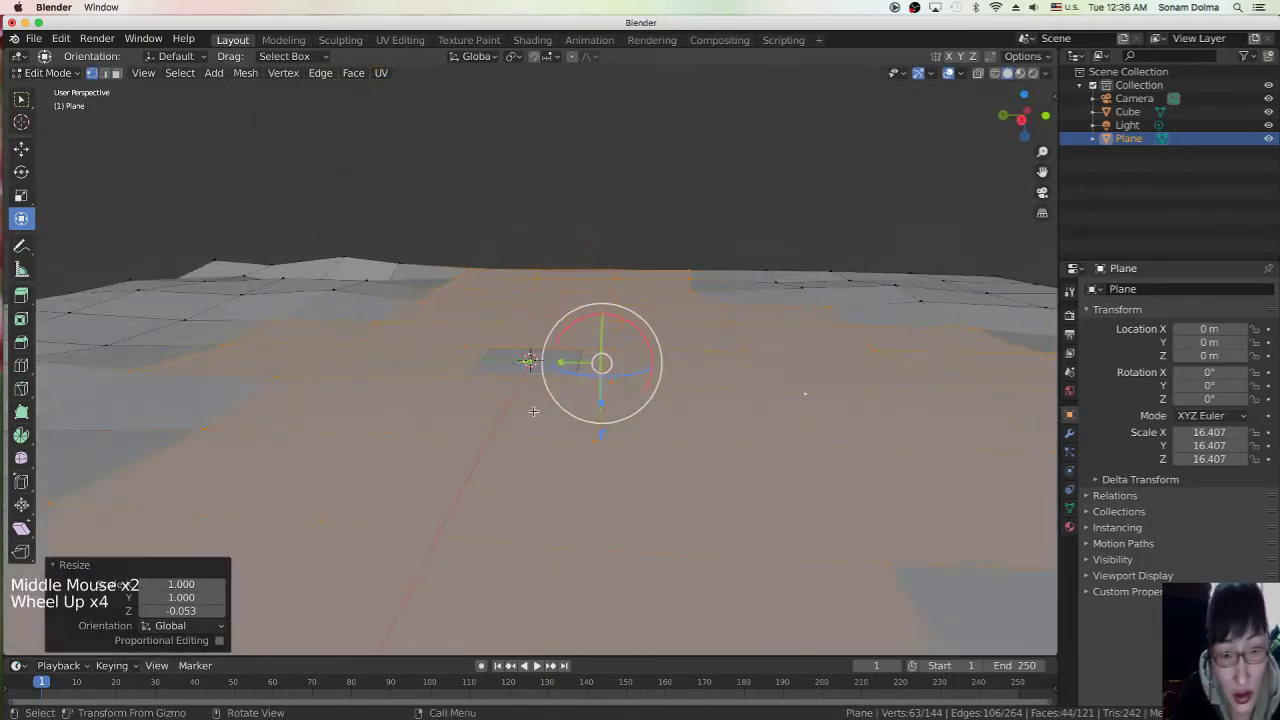
pyautogui.moveTo(558, 426); pyautogui.dragTo(573, 411, button='middle')
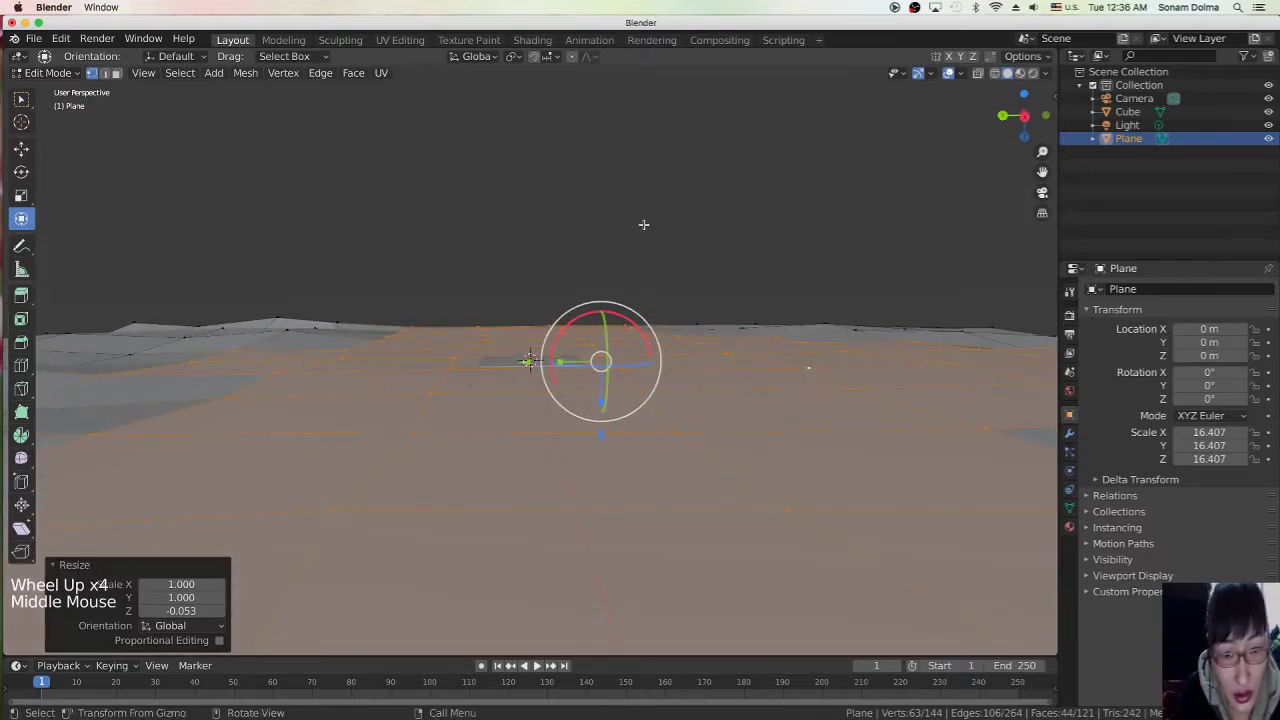
# Step: Select the whole terrain mesh and scale it along Z by about 6.1 to exaggerate the hills
pyautogui.press('a')
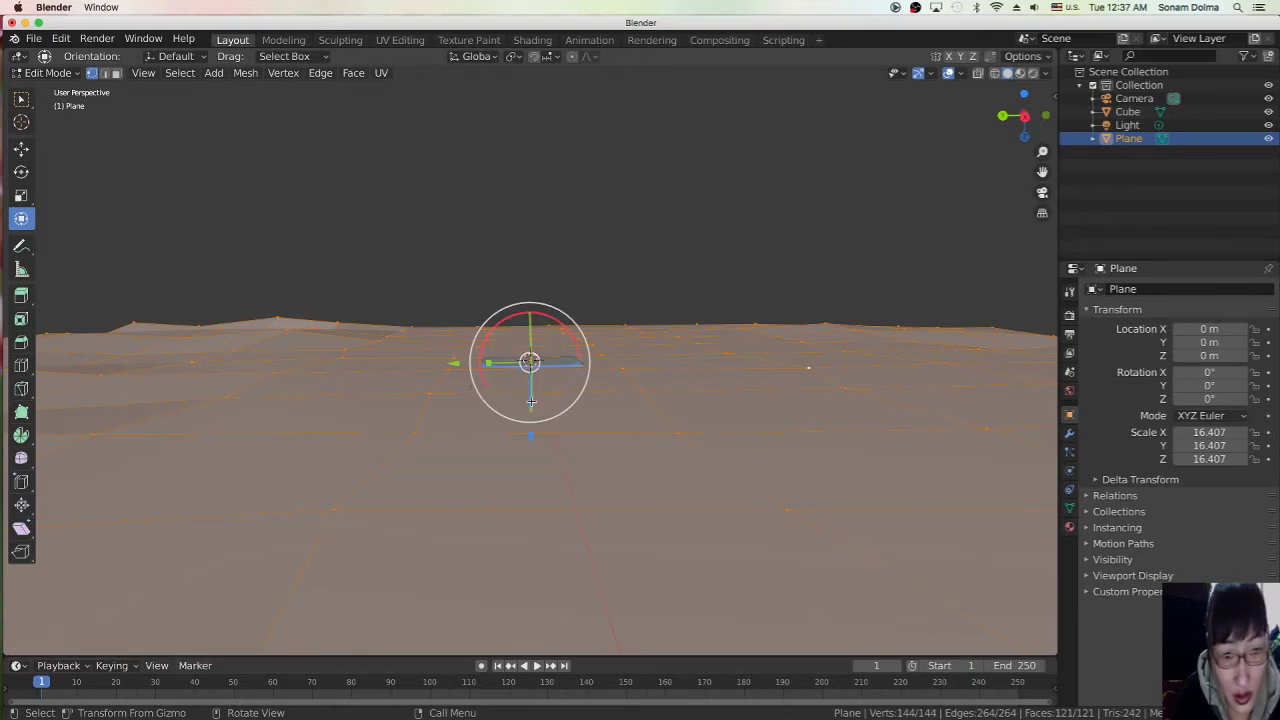
pyautogui.moveTo(537, 397); pyautogui.dragTo(551, 594)
pyautogui.scroll(-1, 573, 410)
pyautogui.scroll(-2, 573, 410)
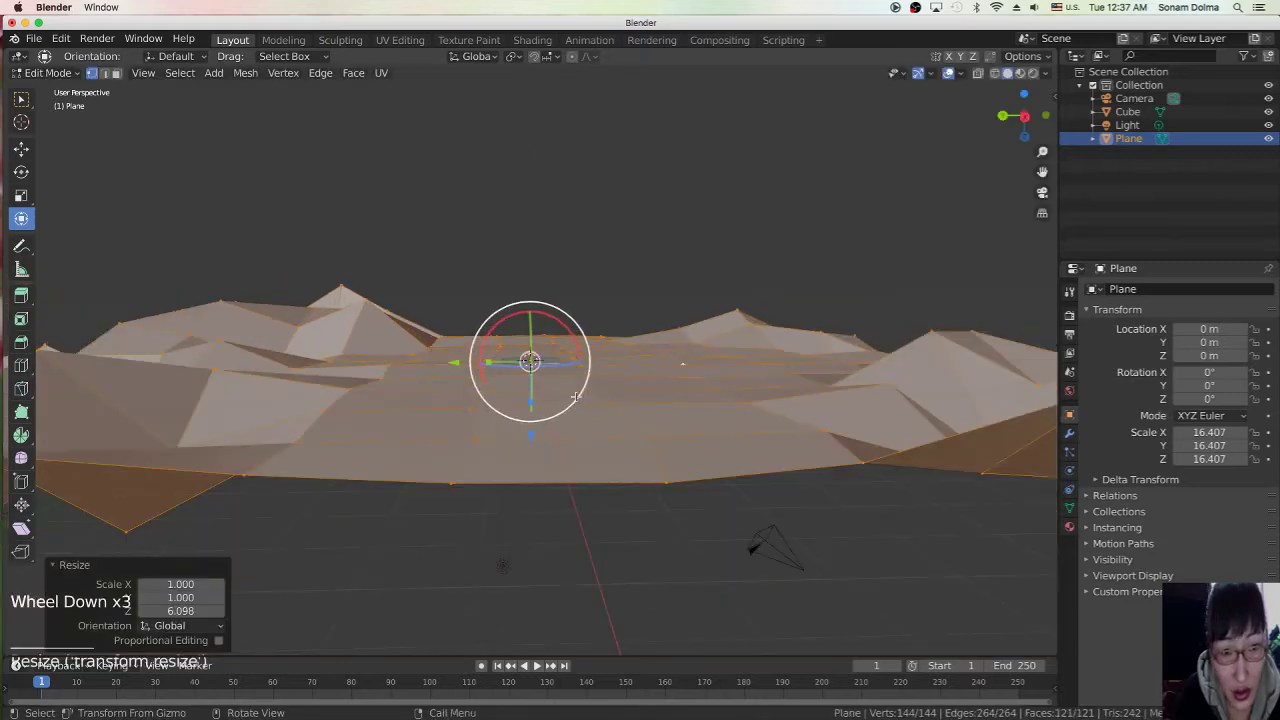
# Step: Deselect the terrain mesh, switch from Edit Mode to Object Mode and select the cube
pyautogui.scroll(2, 576, 397)
pyautogui.moveTo(597, 389); pyautogui.dragTo(580, 395, button='middle')
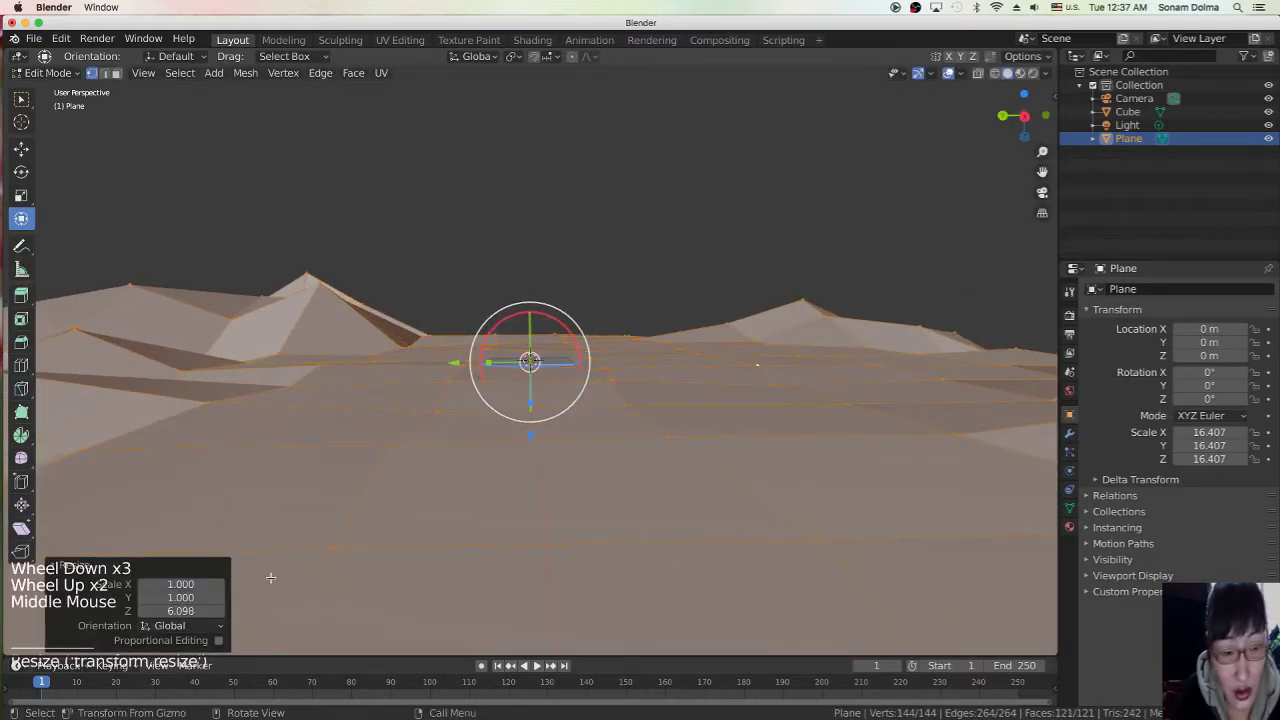
pyautogui.click(266, 497)
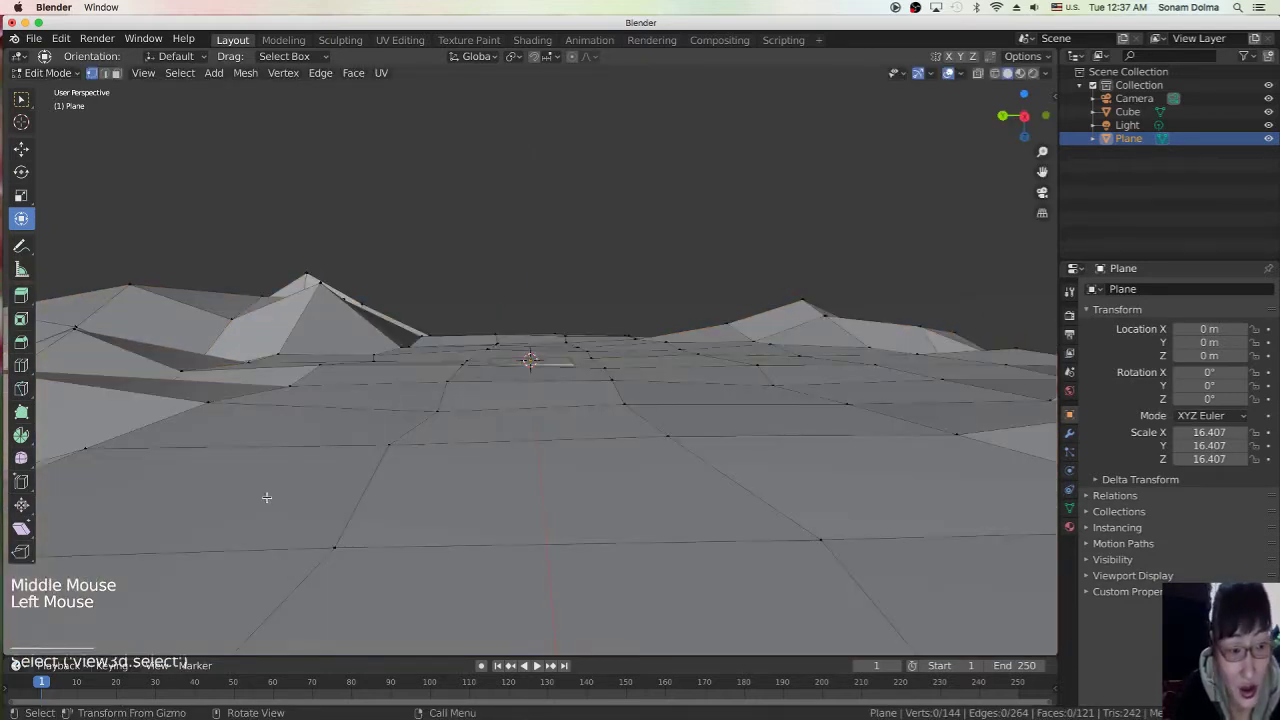
pyautogui.moveTo(597, 429); pyautogui.dragTo(576, 374, button='middle')
pyautogui.click(557, 363)
pyautogui.click(551, 417)
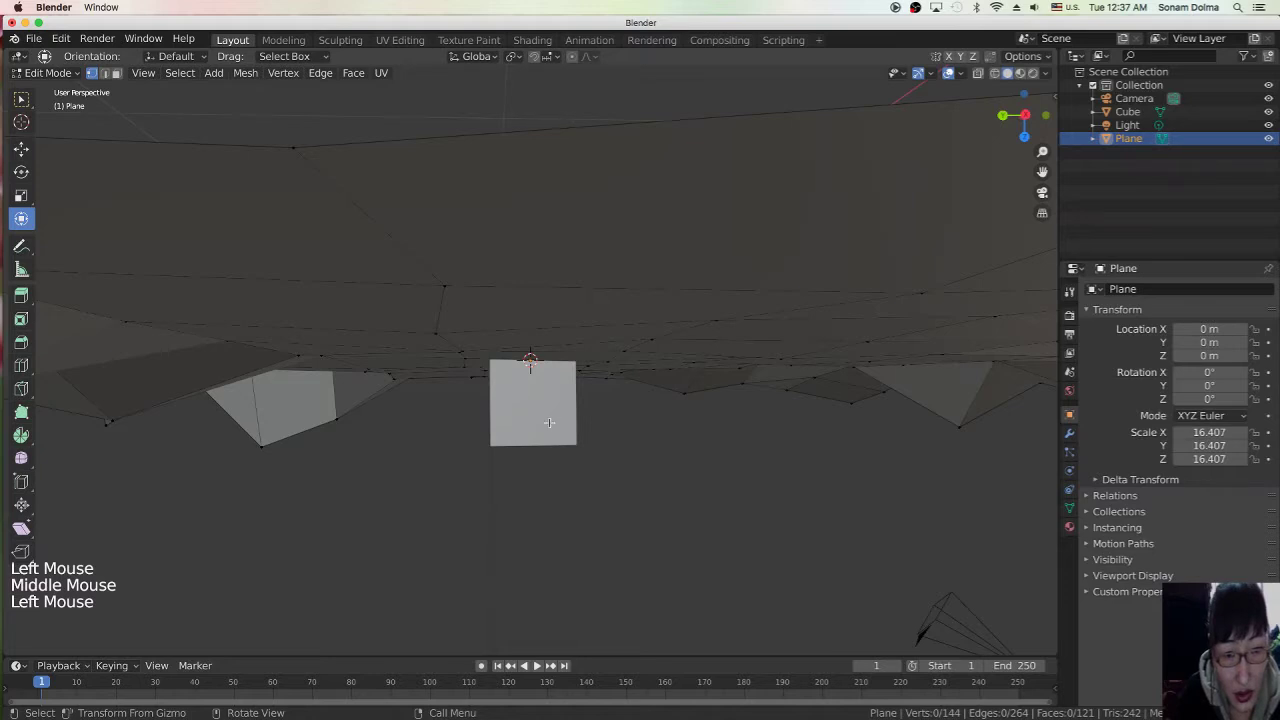
pyautogui.click(45, 73)
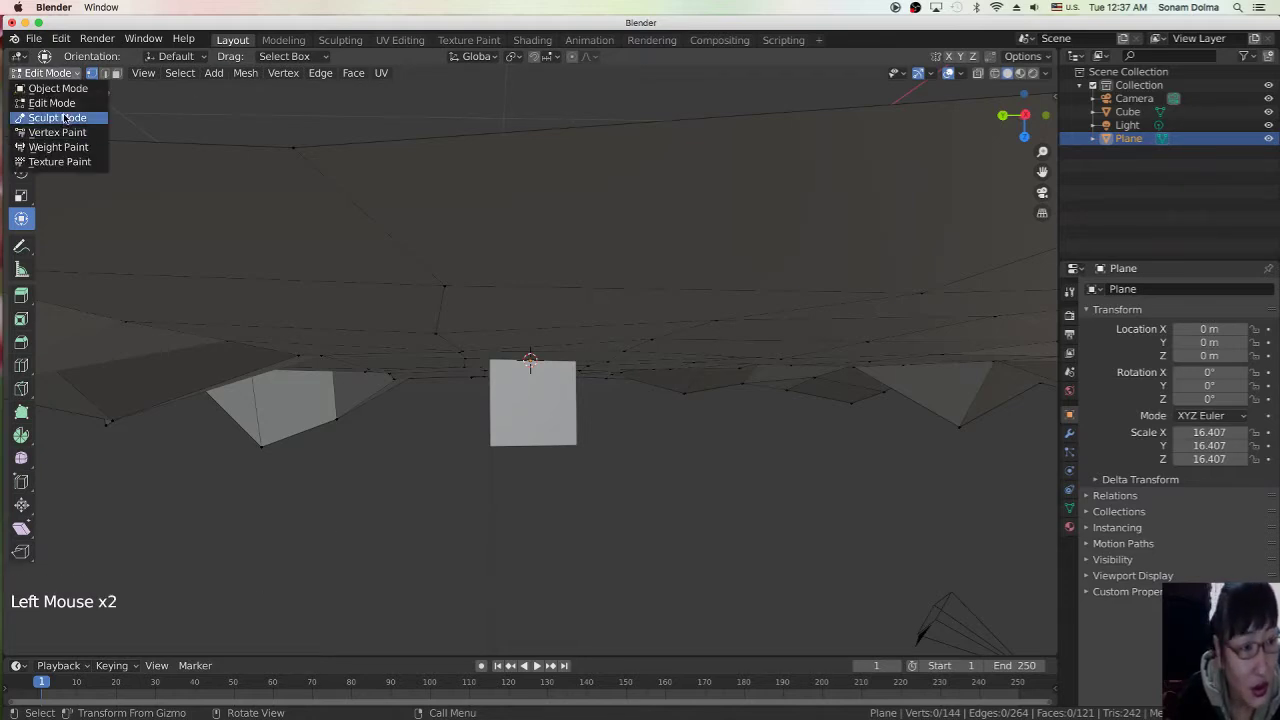
pyautogui.click(57, 88)
pyautogui.click(563, 411)
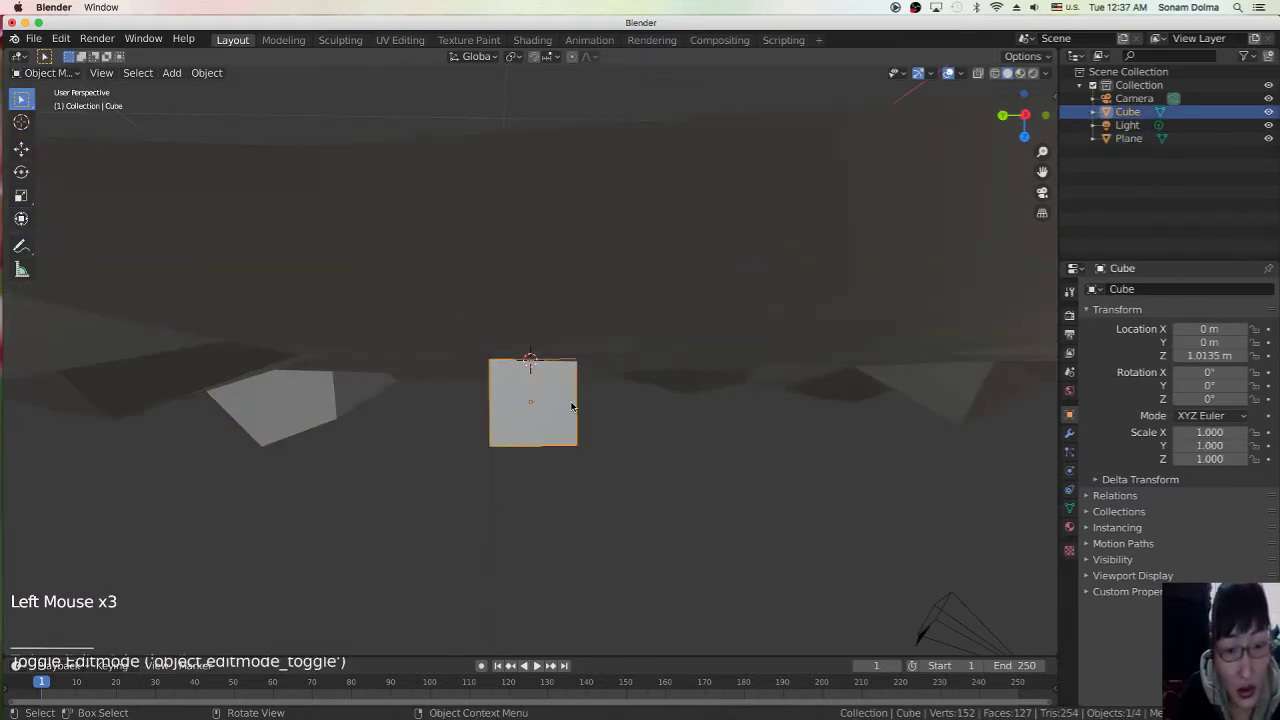
pyautogui.moveTo(563, 411); pyautogui.dragTo(586, 410, button='middle')
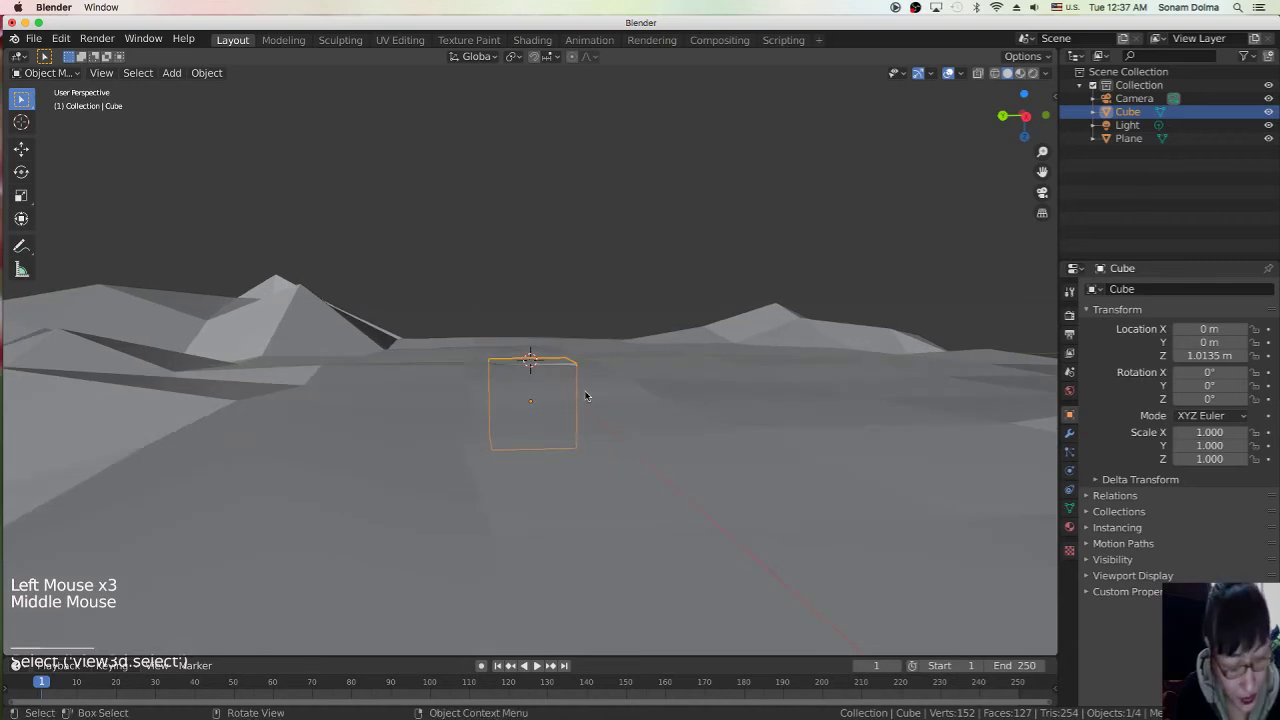
# Step: Snap the cube to the 3D cursor and move it about -1.06 m along Z so it stands on the valley floor
pyautogui.hotkey('shift', 's')
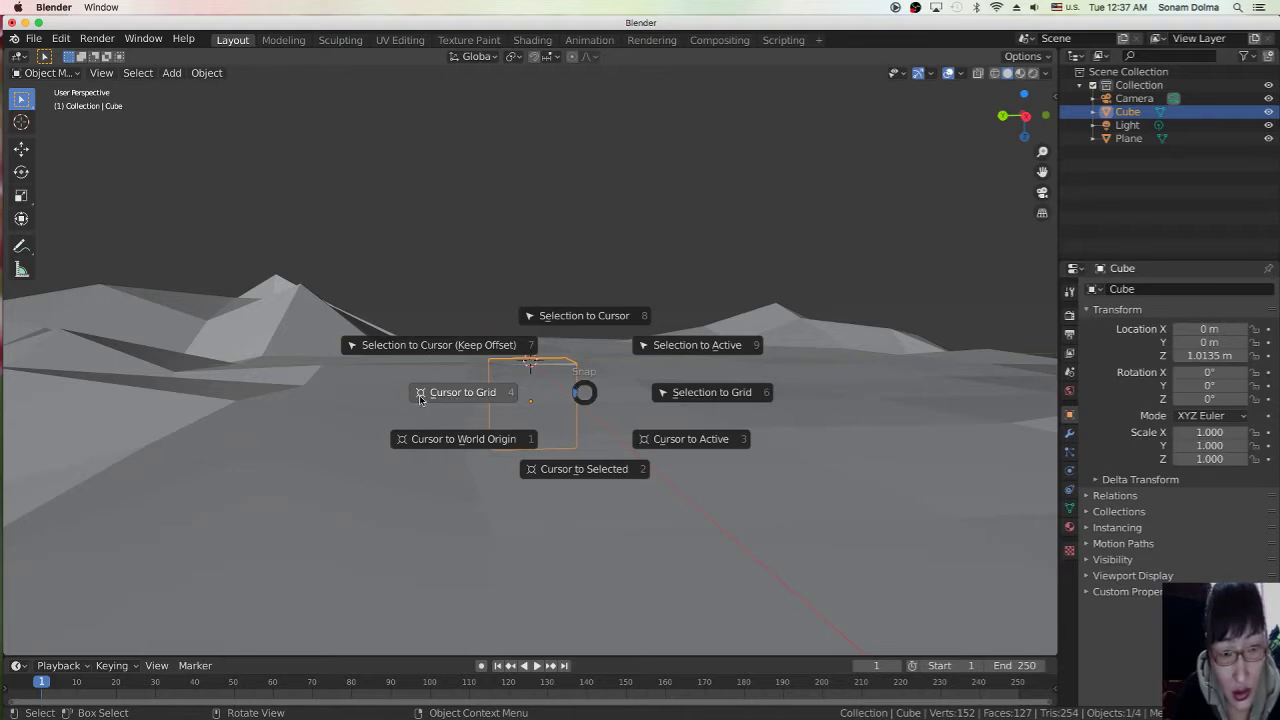
pyautogui.click(575, 318)
pyautogui.moveTo(560, 354); pyautogui.dragTo(557, 357, button='middle')
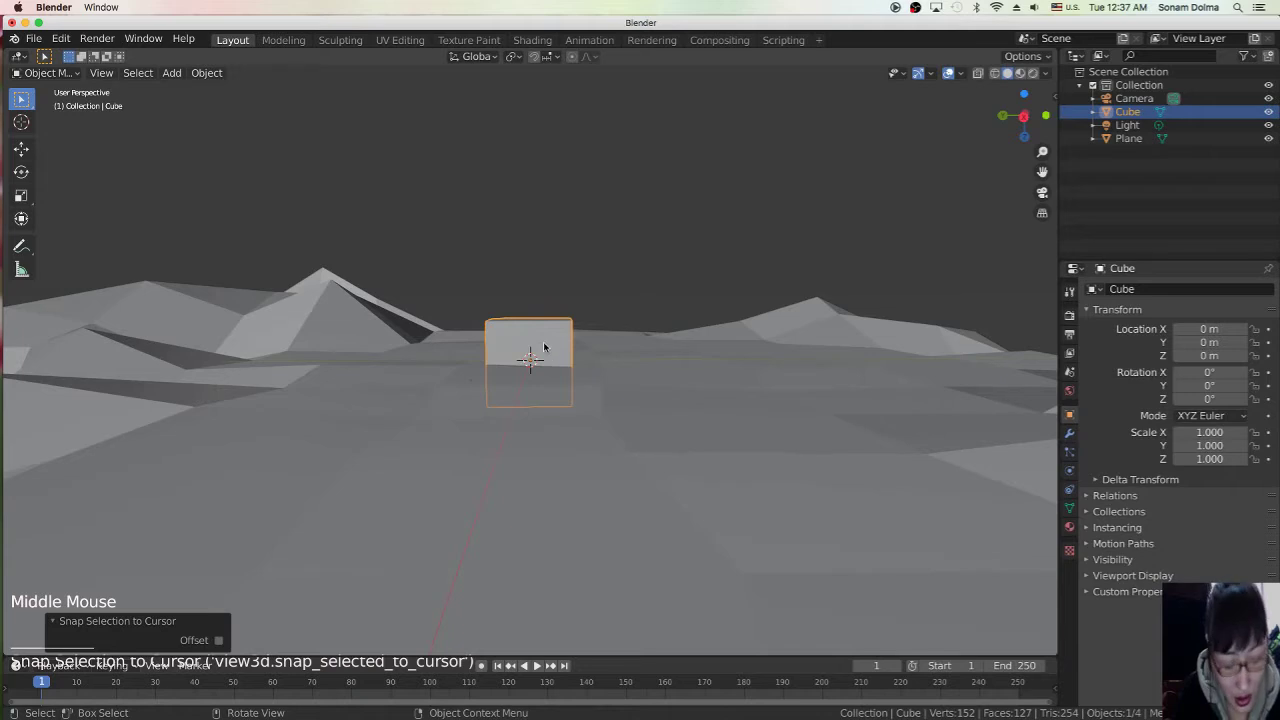
pyautogui.press('g')
pyautogui.press('z')
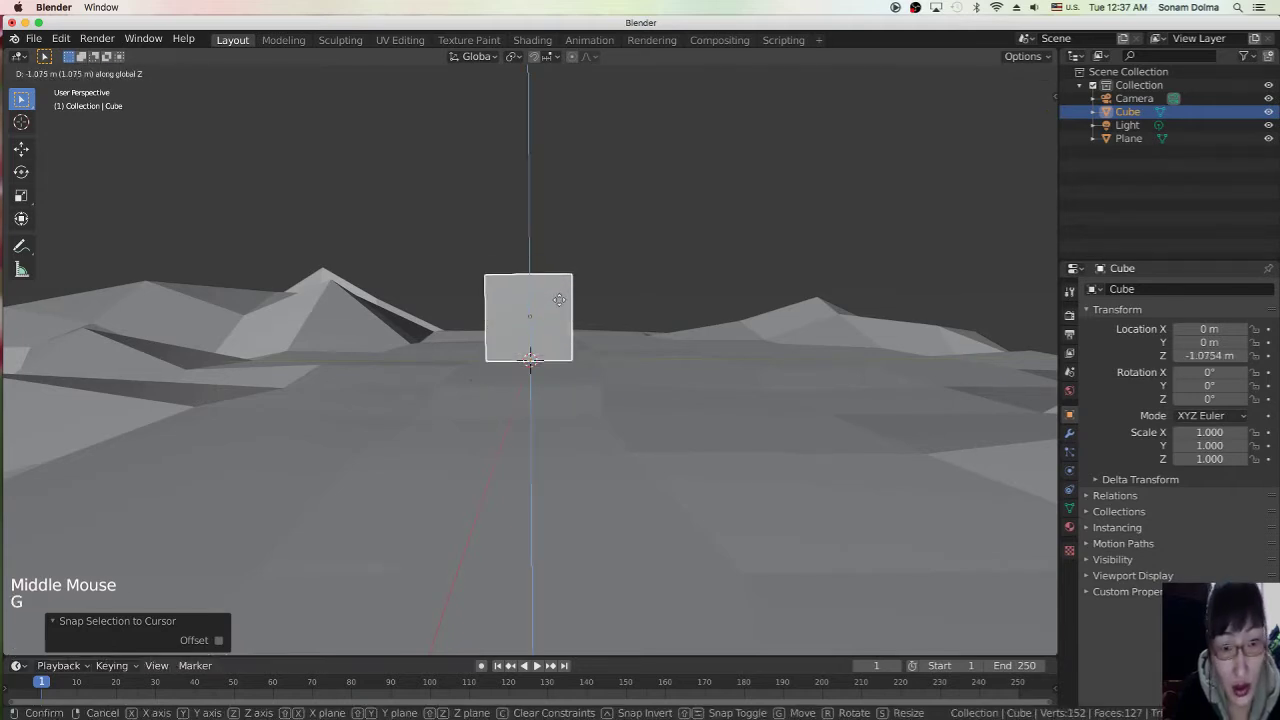
pyautogui.click(560, 302)
pyautogui.moveTo(598, 368); pyautogui.dragTo(662, 390, button='middle')
pyautogui.scroll(3, 577, 327)
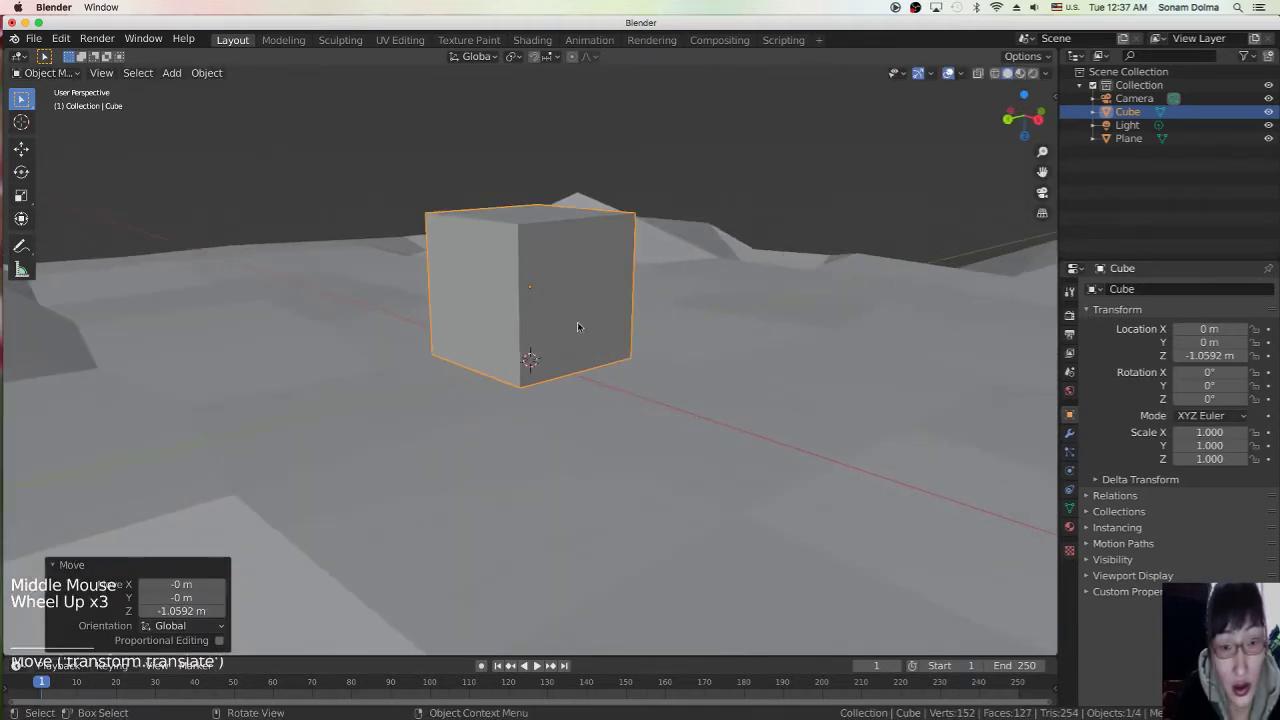
# Step: Reselect the cube and move it freely by about 0.017 m in X, 0.002 m in Y and 0.091 m in Z
pyautogui.rightClick(577, 451)
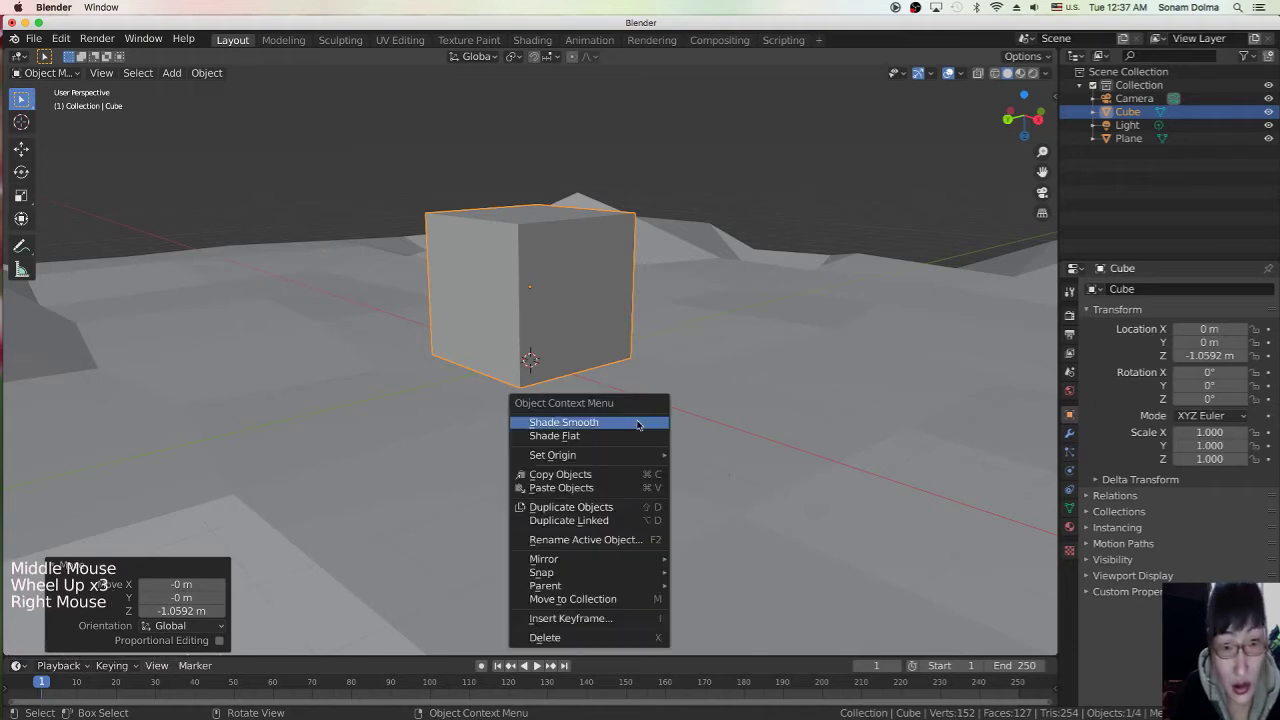
pyautogui.click(737, 374)
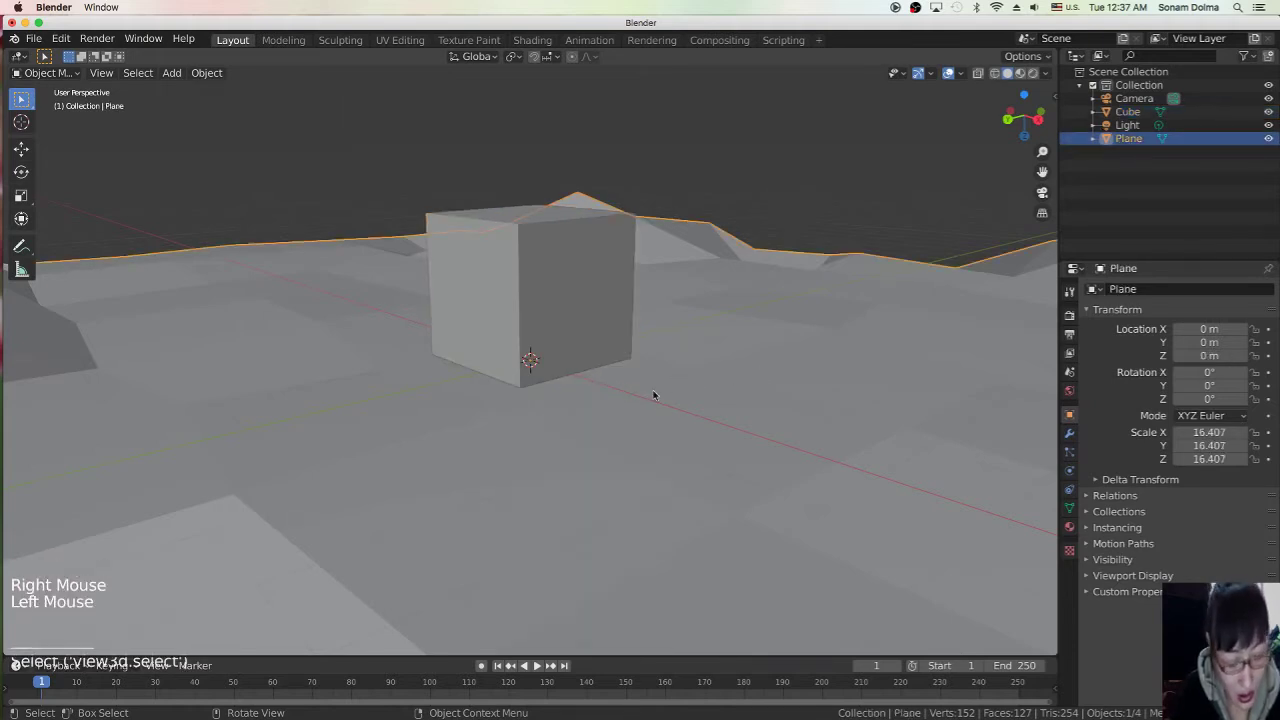
pyautogui.moveTo(647, 383); pyautogui.dragTo(579, 303, button='middle')
pyautogui.click(579, 303)
pyautogui.press('g')
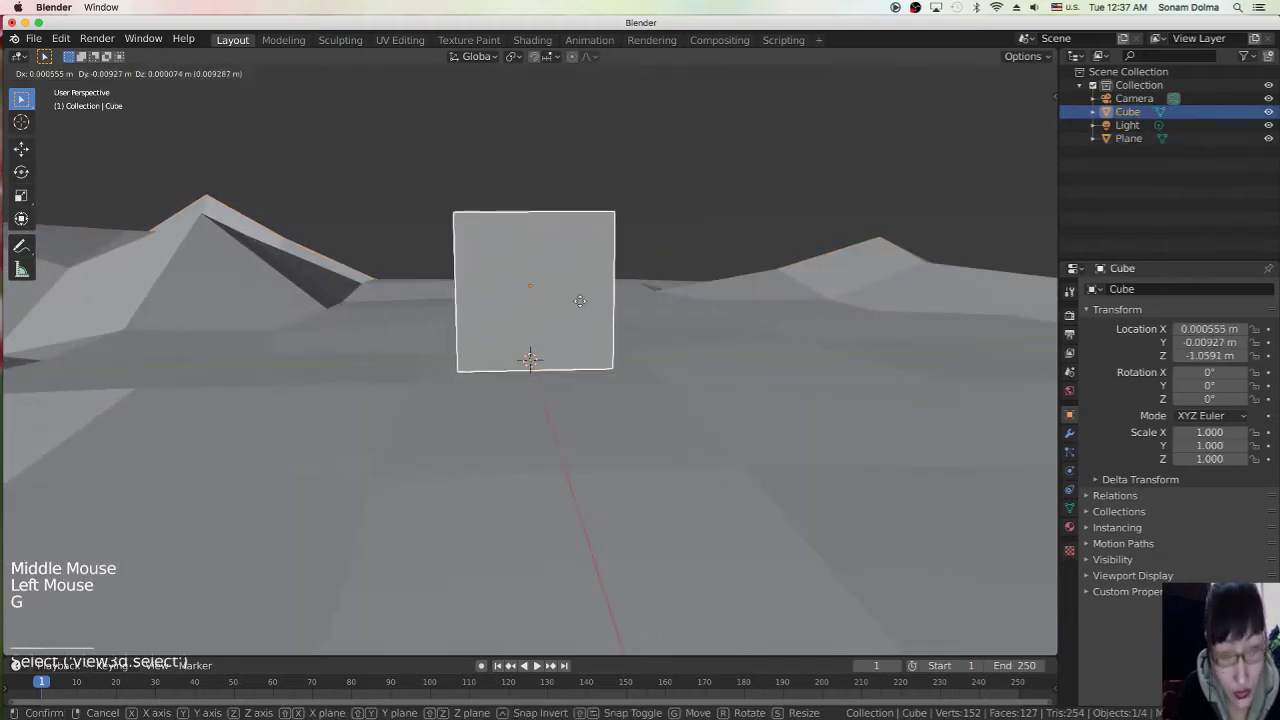
pyautogui.click(579, 305)
pyautogui.scroll(-2, 641, 407)
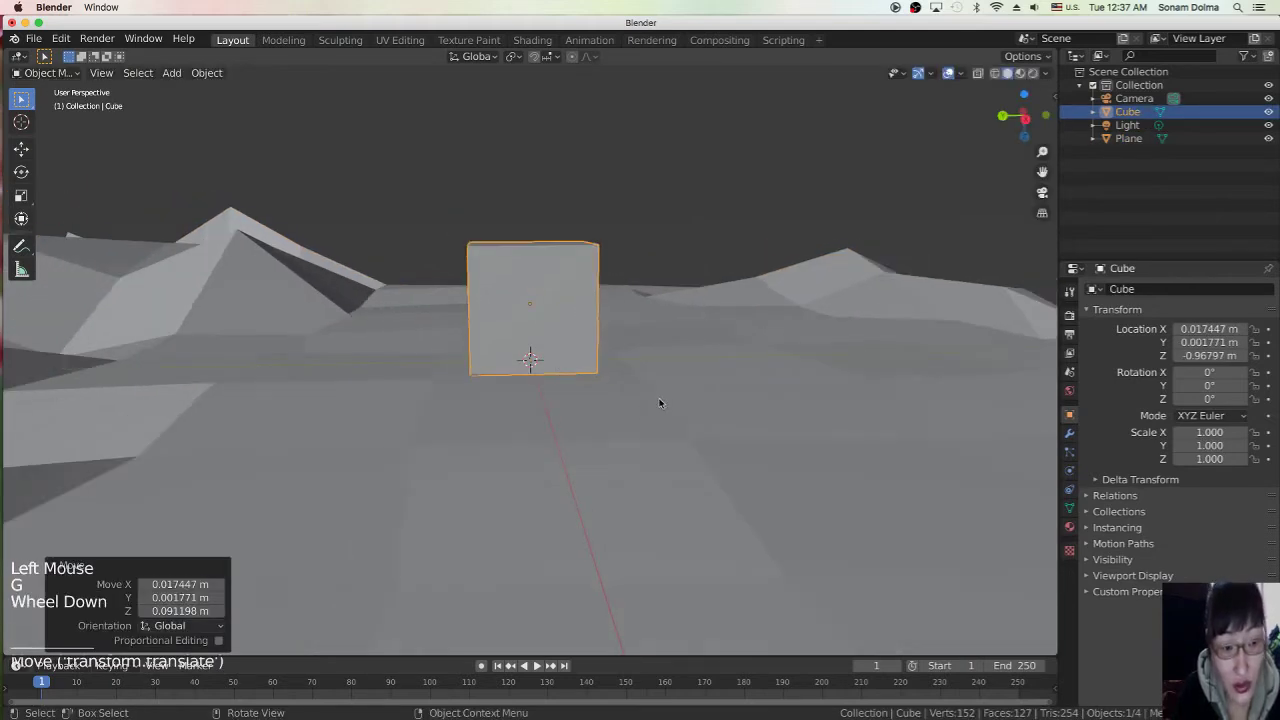
pyautogui.moveTo(658, 400); pyautogui.dragTo(568, 314, button='middle')
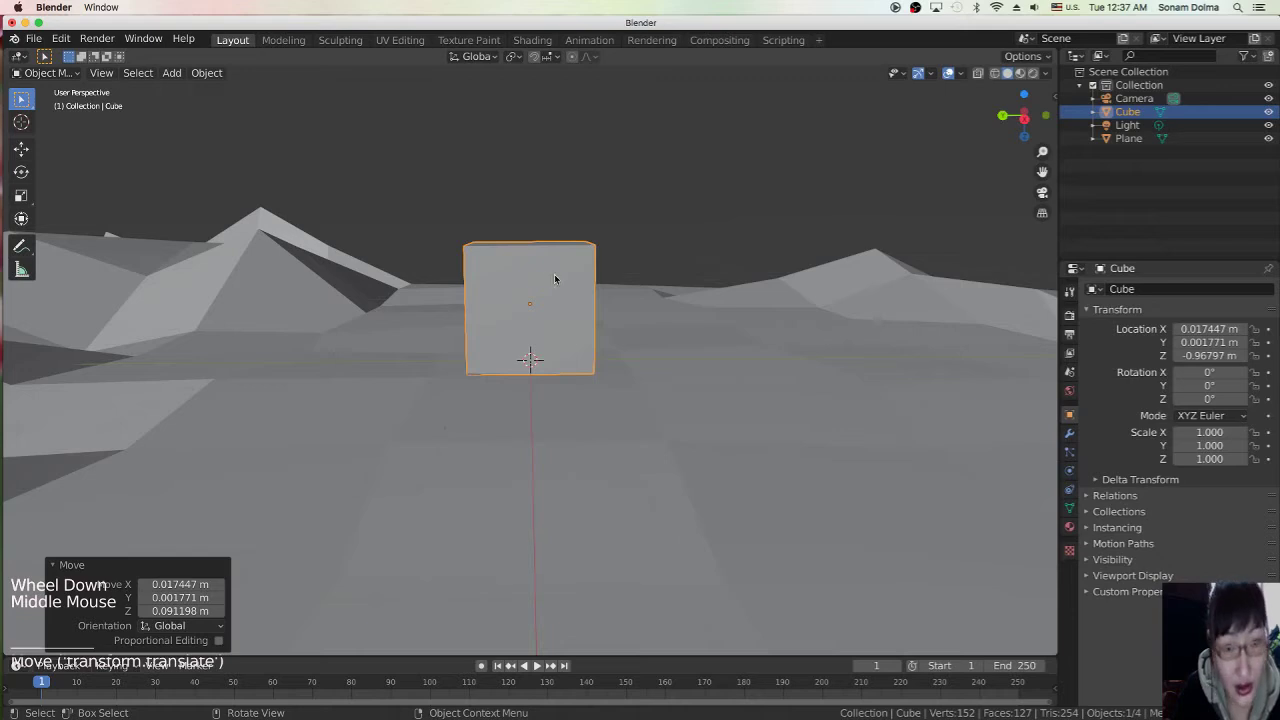
pyautogui.click(560, 276)
pyautogui.click(686, 362)
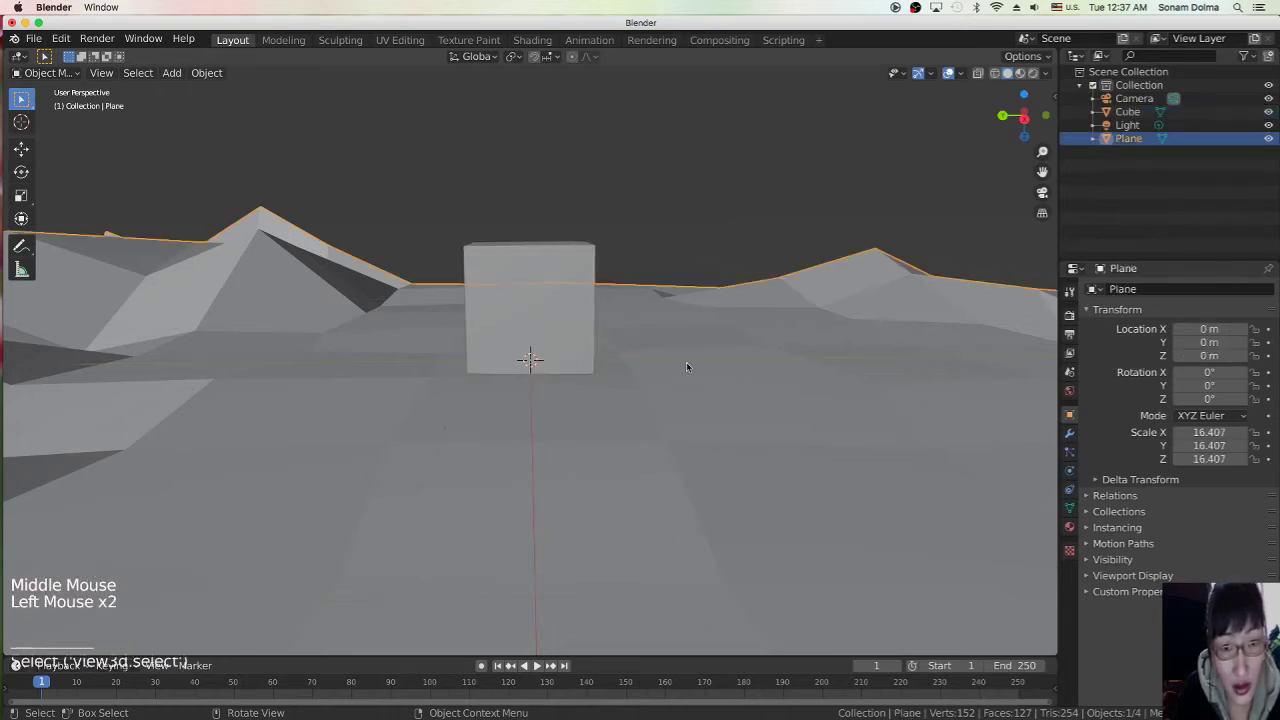
pyautogui.click(548, 285)
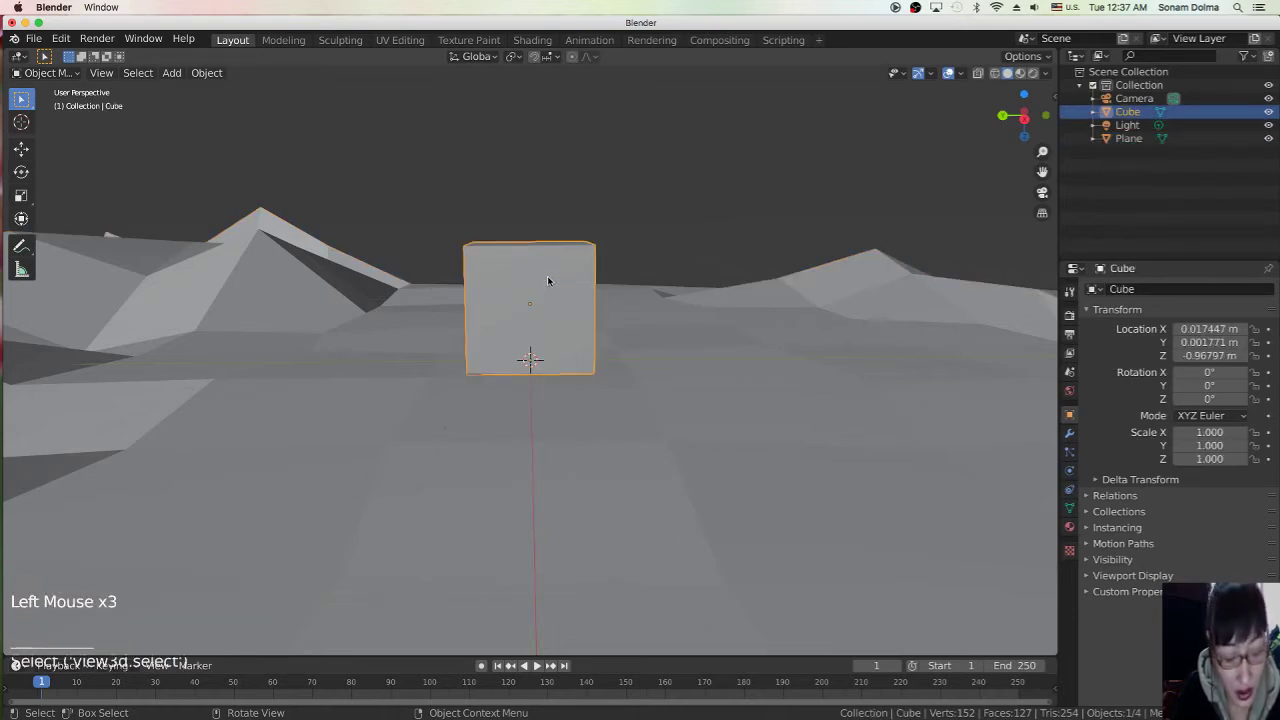
pyautogui.press('g')
pyautogui.rightClick(506, 277)
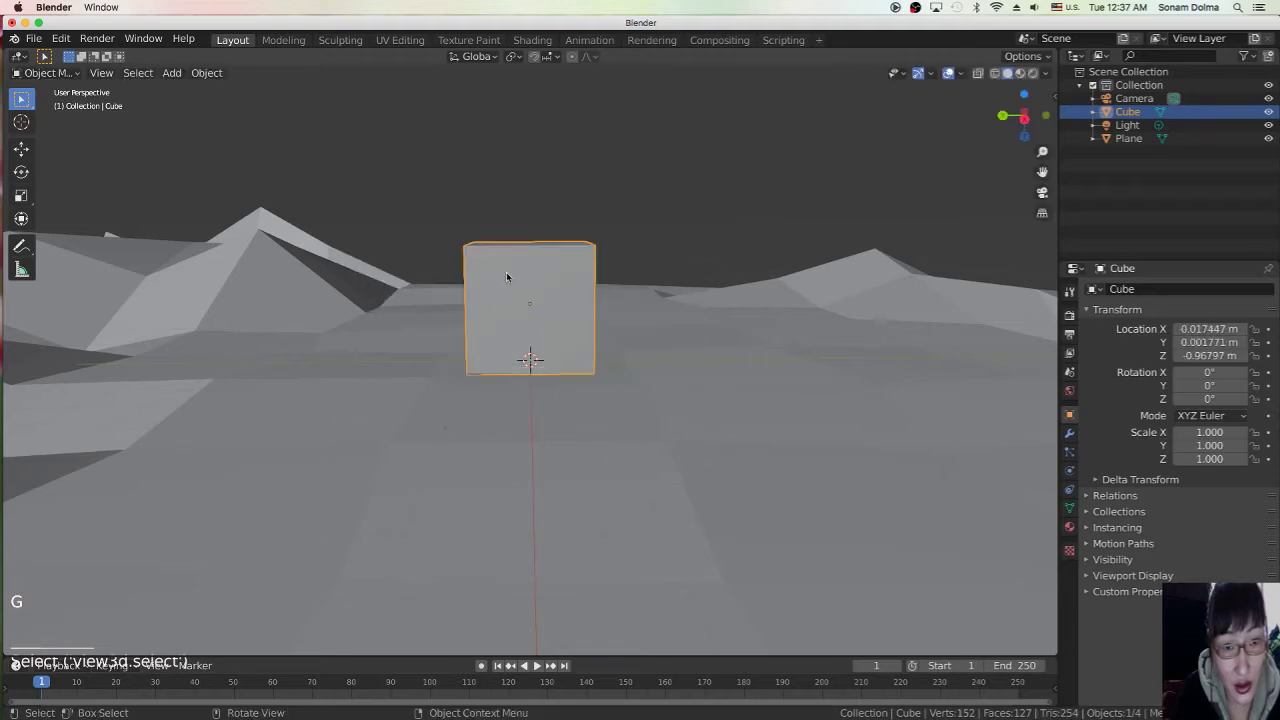
# Step: Snap the cube to the 3D cursor again and move it along Z by about -1.024 m onto the terrain
pyautogui.hotkey('shift', 's')
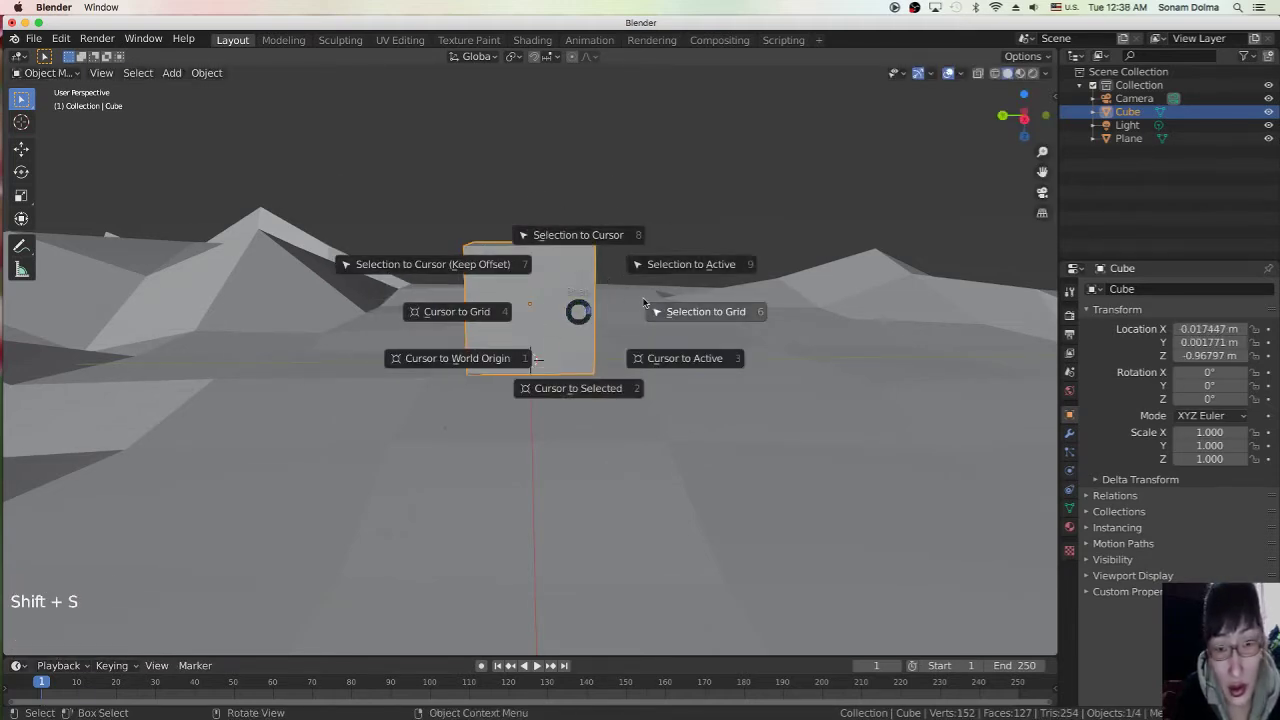
pyautogui.click(590, 192)
pyautogui.press('g')
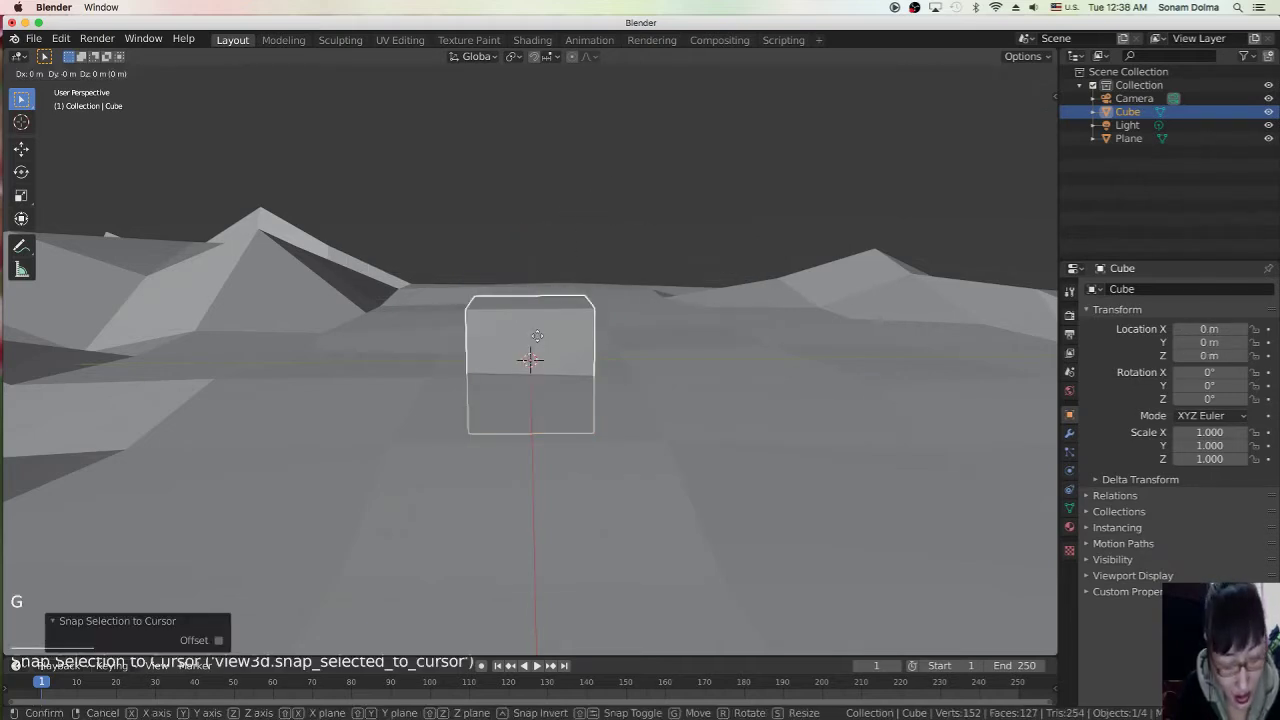
pyautogui.press('z')
pyautogui.click(543, 274)
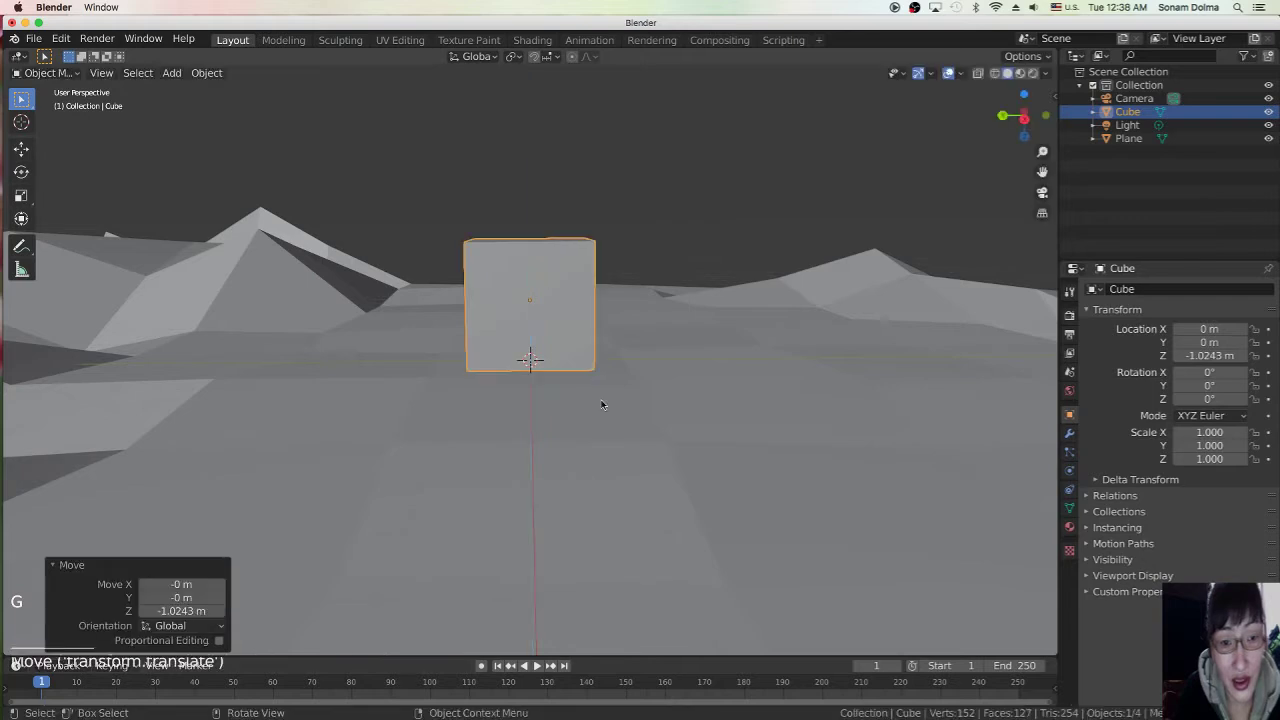
# Step: Select the terrain plane and apply Shade Smooth to it
pyautogui.scroll(-2, 601, 399)
pyautogui.moveTo(601, 399); pyautogui.dragTo(338, 324, button='middle')
pyautogui.click(292, 297)
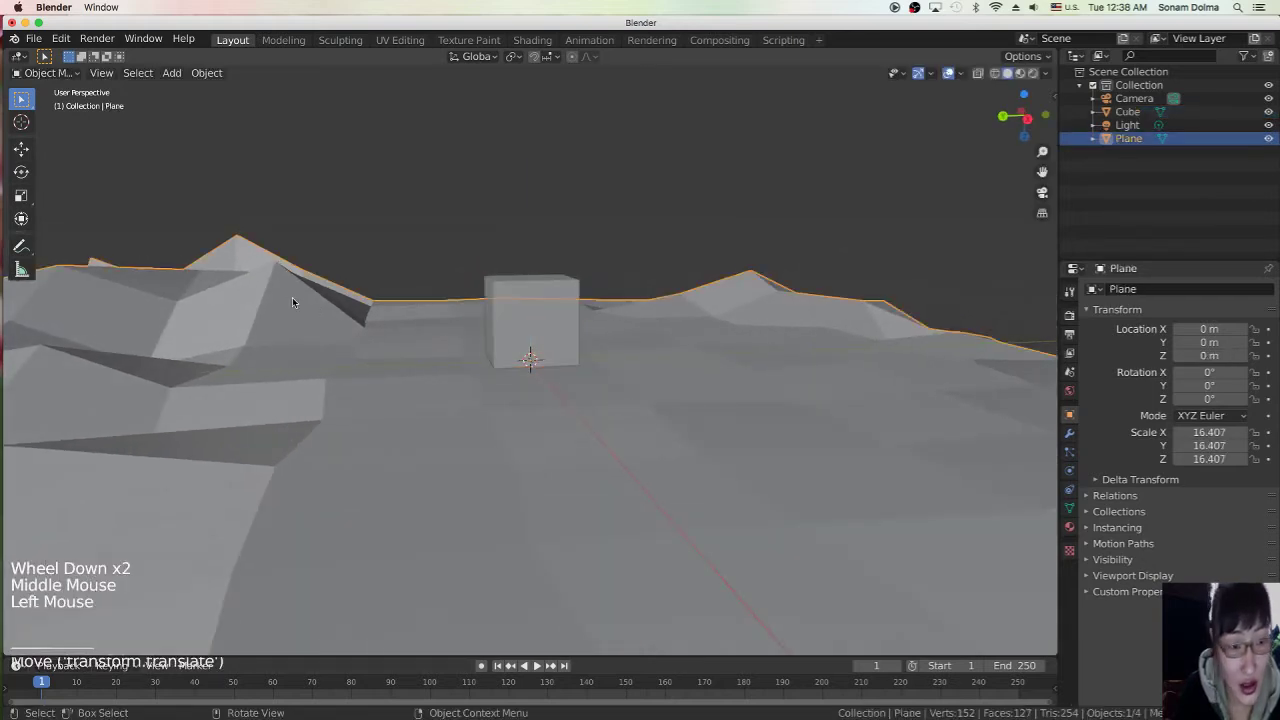
pyautogui.rightClick(413, 221)
pyautogui.rightClick(413, 221)
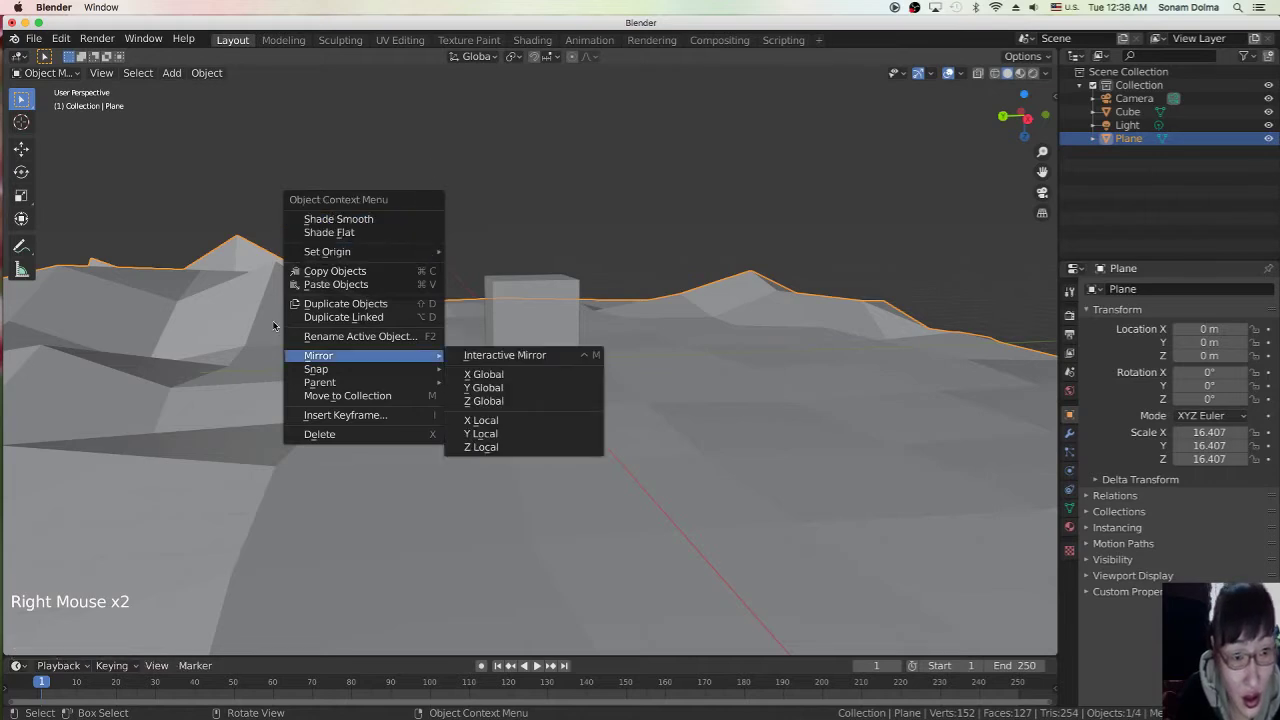
pyautogui.click(365, 217)
pyautogui.moveTo(381, 355)
pyautogui.mouseDown(button='middle')
pyautogui.moveTo(358, 348)
pyautogui.moveTo(371, 348)
pyautogui.mouseUp(button='middle')
# Step: Select all objects in the scene and scale them uniformly by about 1.55
pyautogui.click(519, 321)
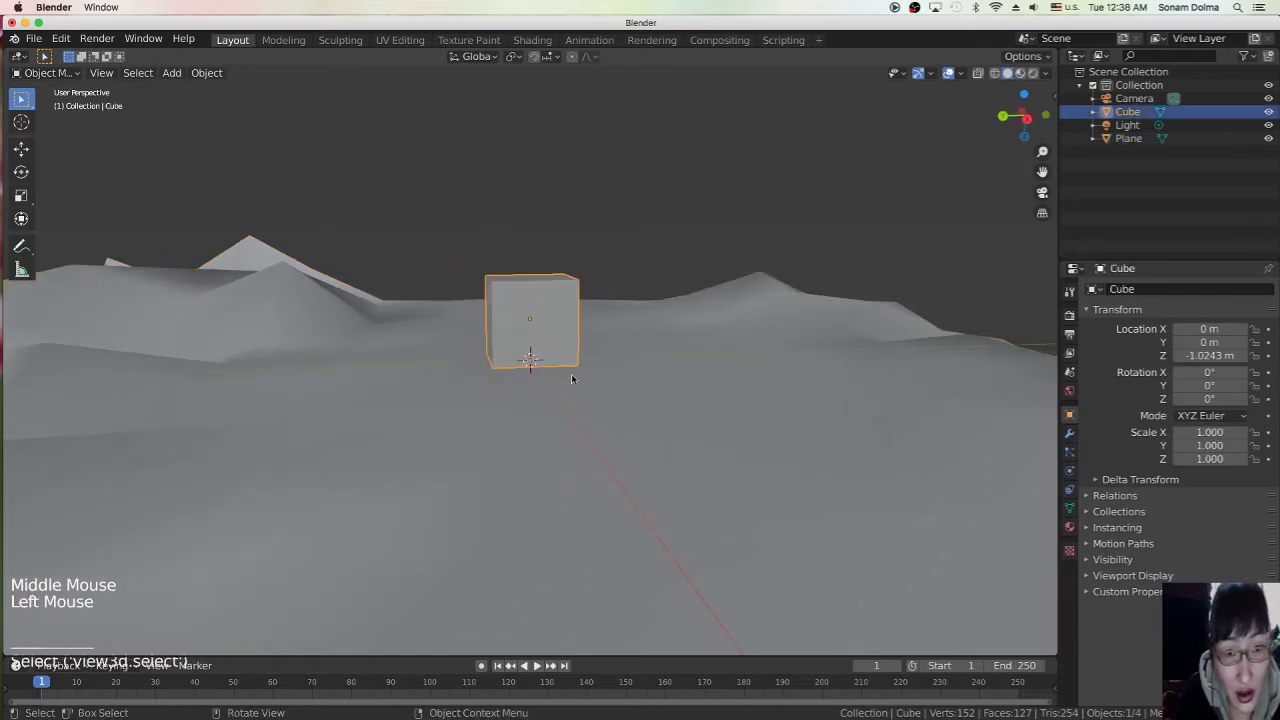
pyautogui.moveTo(571, 377); pyautogui.dragTo(549, 391, button='middle')
pyautogui.scroll(-4, 548, 403)
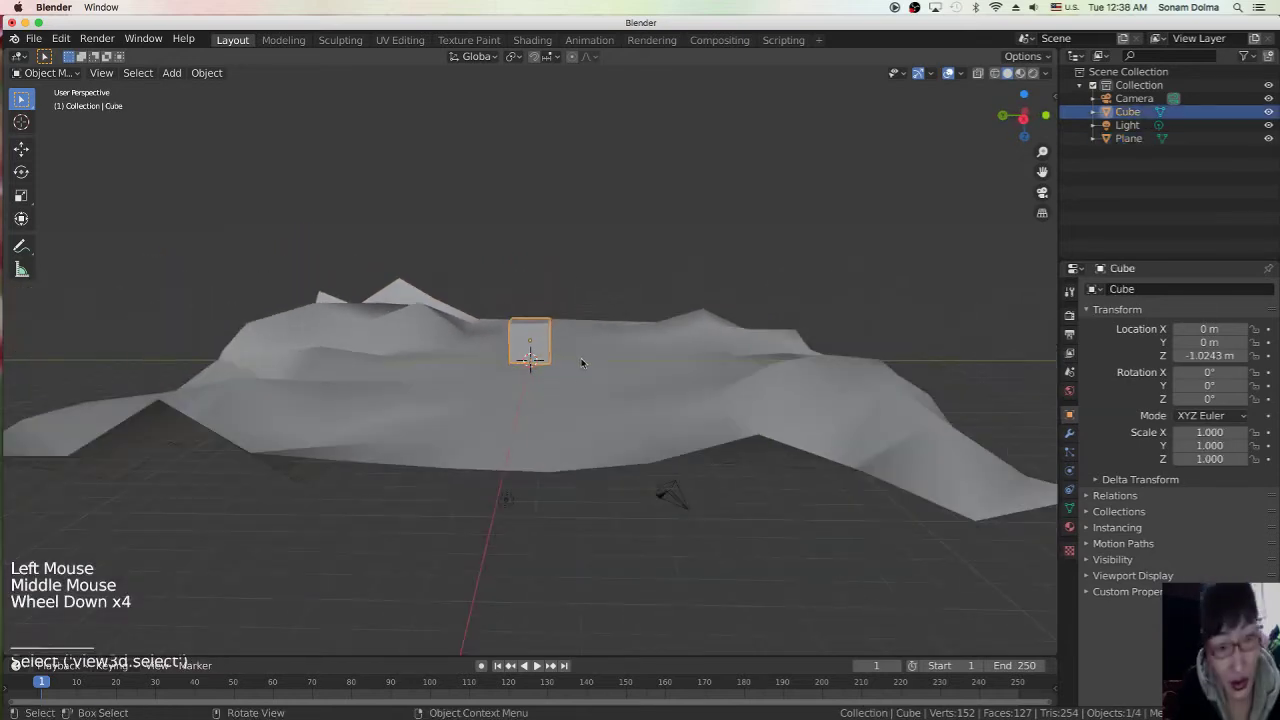
pyautogui.press('a')
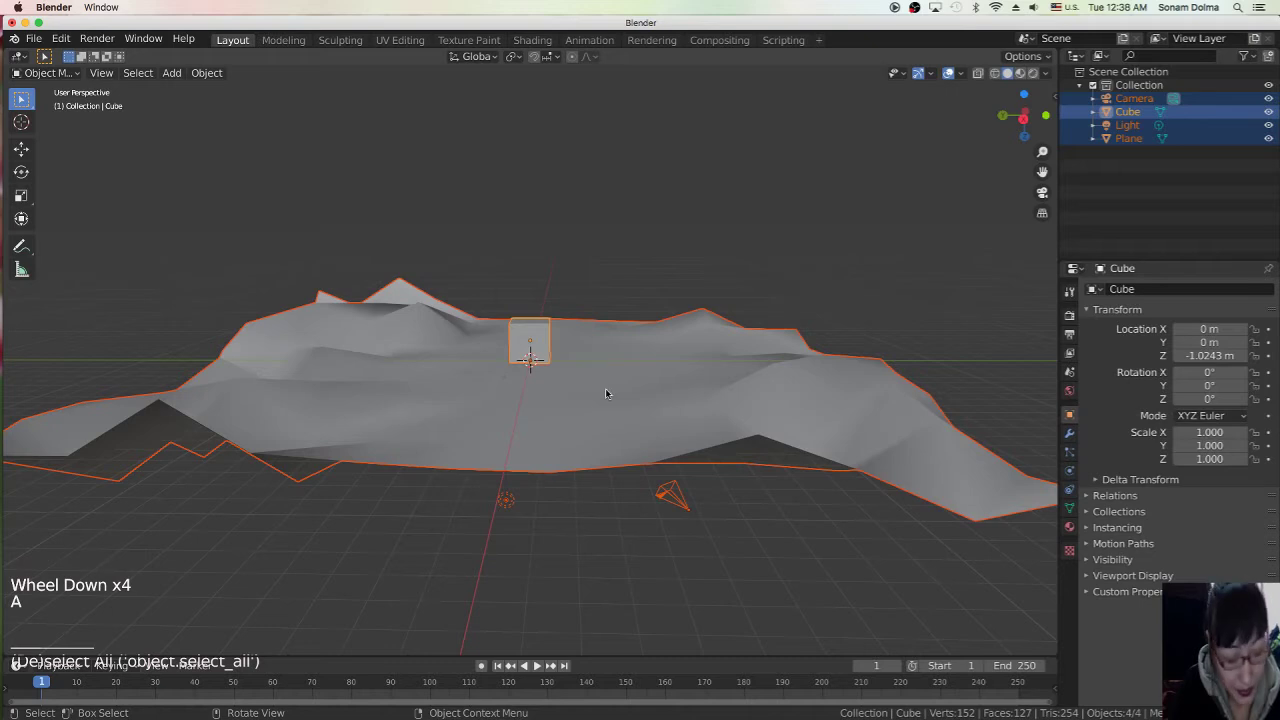
pyautogui.press('s')
pyautogui.click(566, 349)
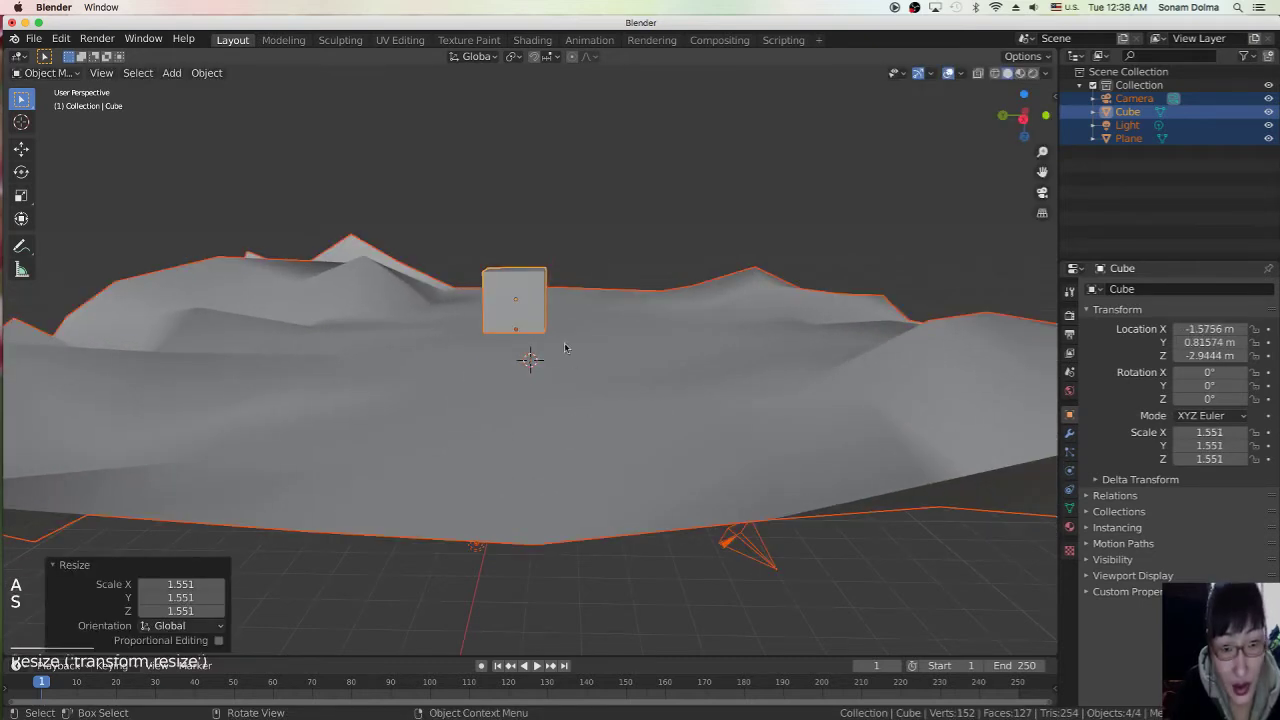
# Step: Select only the cube and move it by about 0.045 m in X, -0.174 m in Y and 0.275 m in Z
pyautogui.click(537, 311)
pyautogui.doubleClick(542, 313)
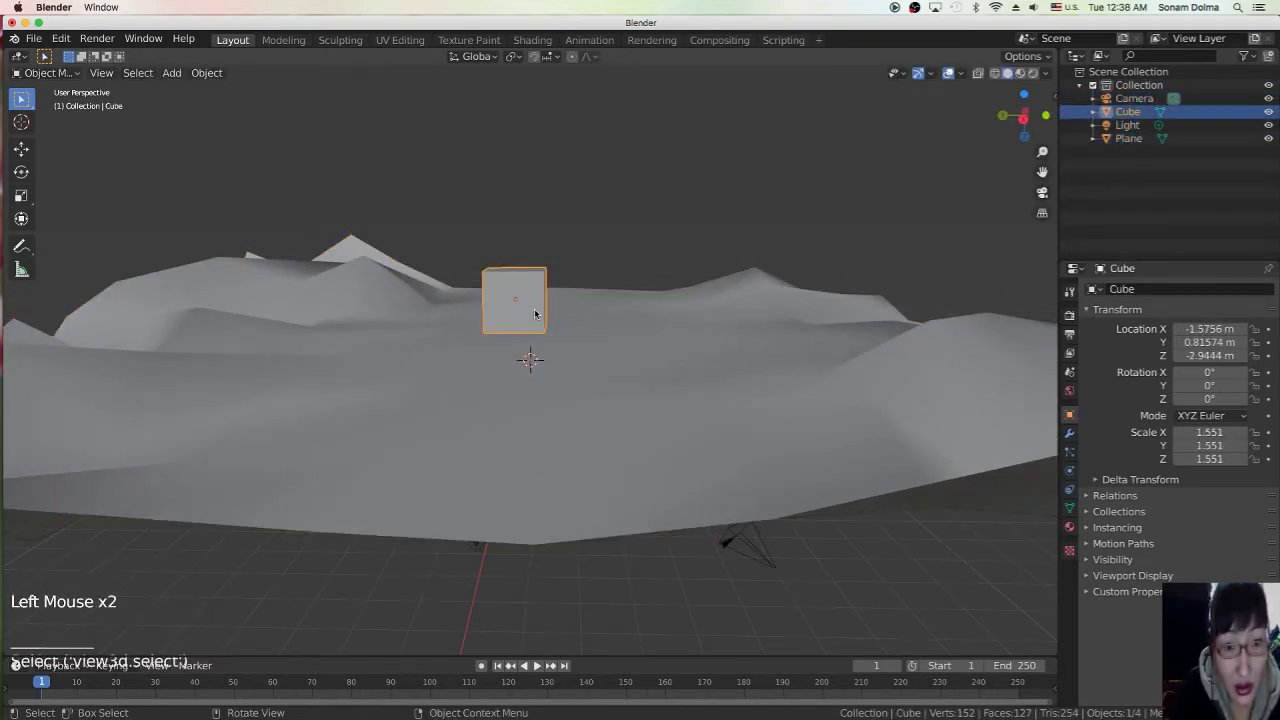
pyautogui.press('g')
pyautogui.click(538, 315)
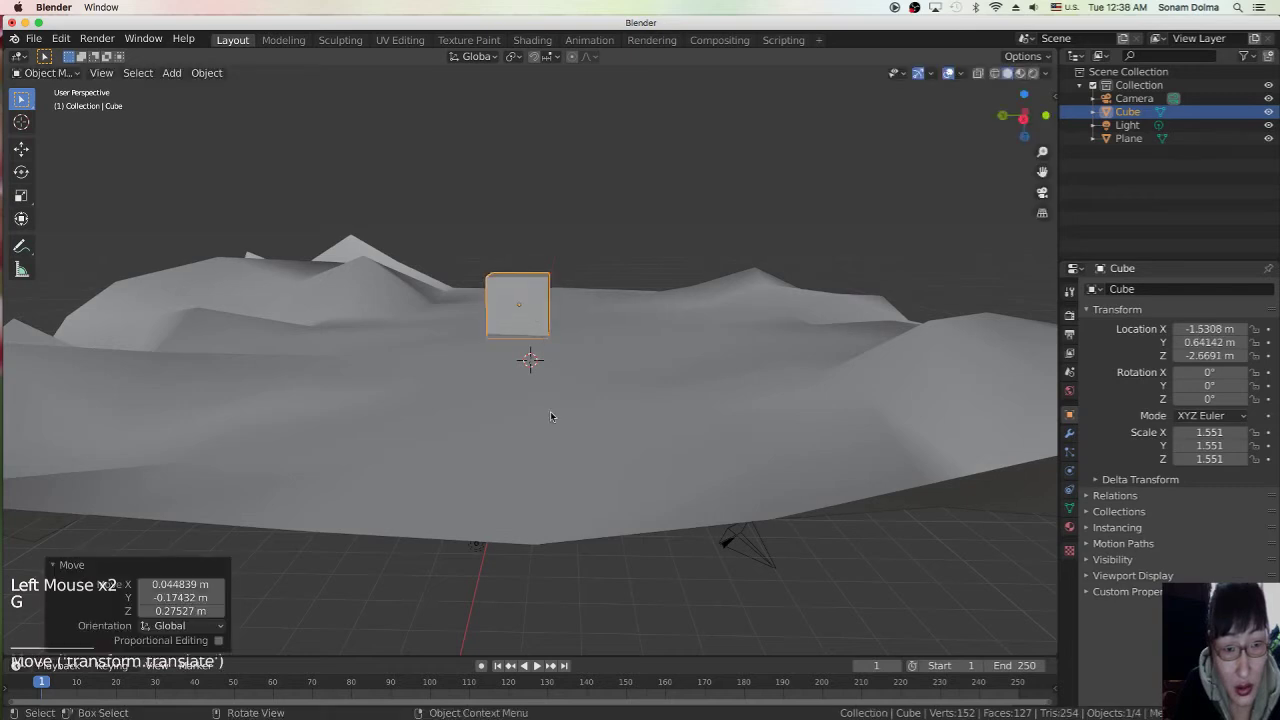
# Step: Select the terrain and the cube together and rotate them 180° about the view axis to flip them over
pyautogui.scroll(-2, 550, 411)
pyautogui.moveTo(672, 498)
pyautogui.mouseDown(button='middle')
pyautogui.moveTo(677, 474)
pyautogui.moveTo(674, 486)
pyautogui.mouseUp(button='middle')
pyautogui.click(612, 372)
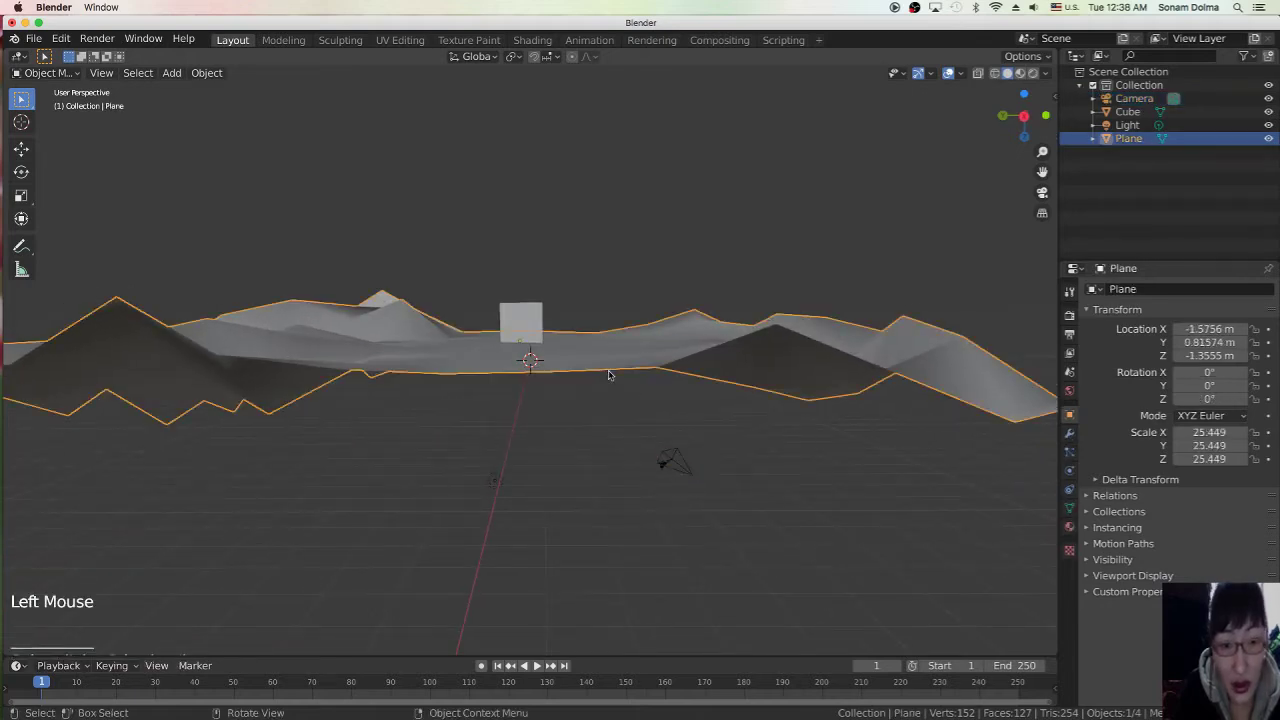
pyautogui.keyDown('shift'); pyautogui.click(531, 321); pyautogui.keyUp('shift')
pyautogui.scroll(-3, 583, 374)
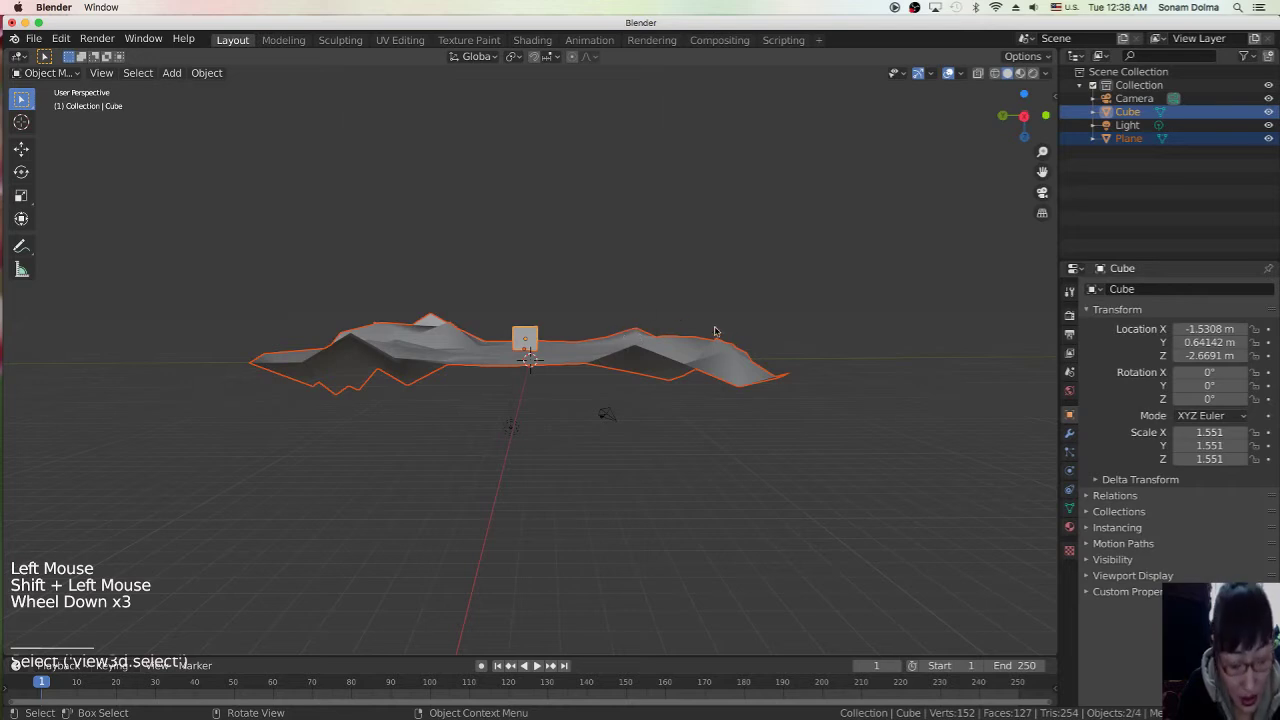
pyautogui.press('r')
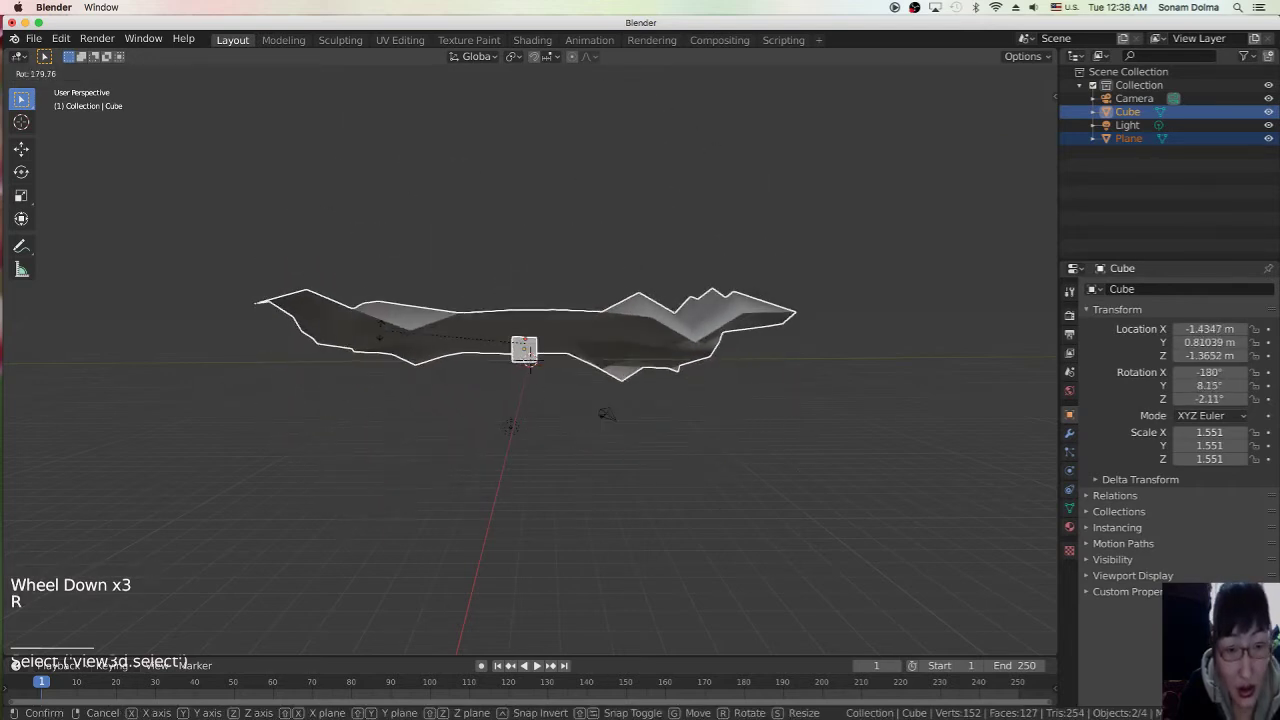
pyautogui.click(546, 469)
# Step: Move the selected cube and terrain up along Z by about 3.64 m
pyautogui.moveTo(571, 486); pyautogui.dragTo(554, 449, button='middle')
pyautogui.scroll(4, 554, 478)
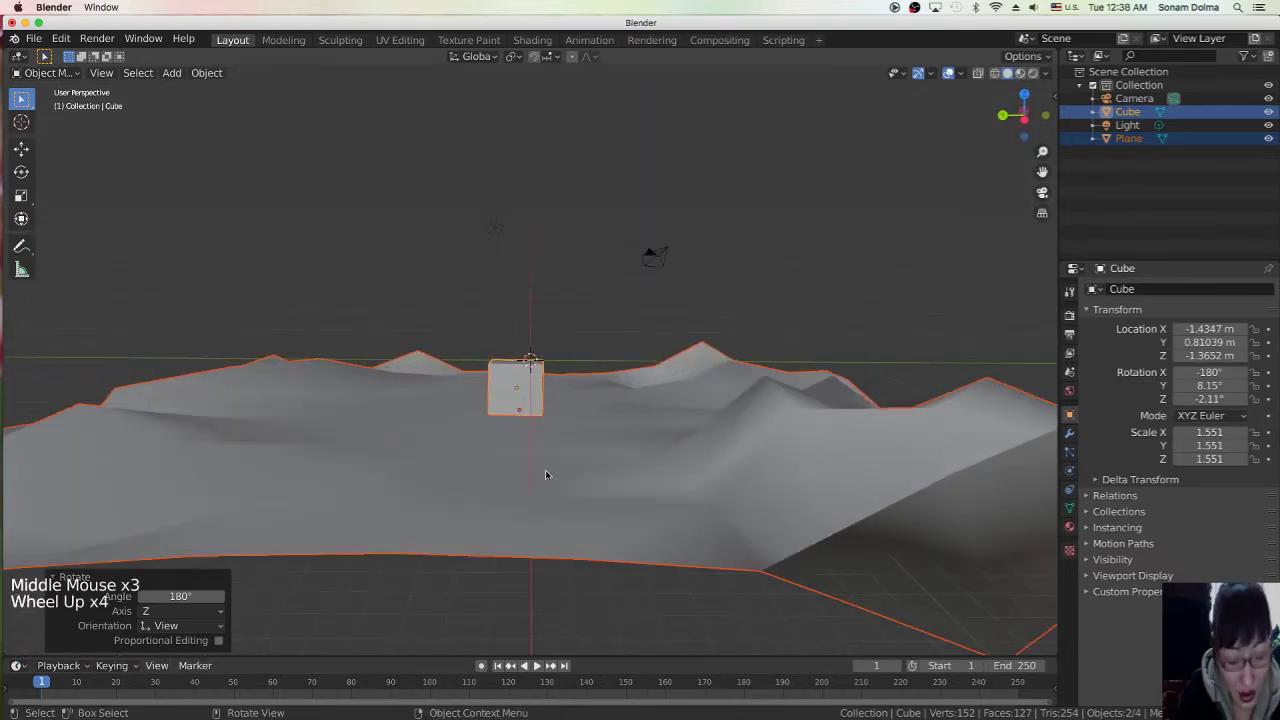
pyautogui.press('g')
pyautogui.click(545, 414)
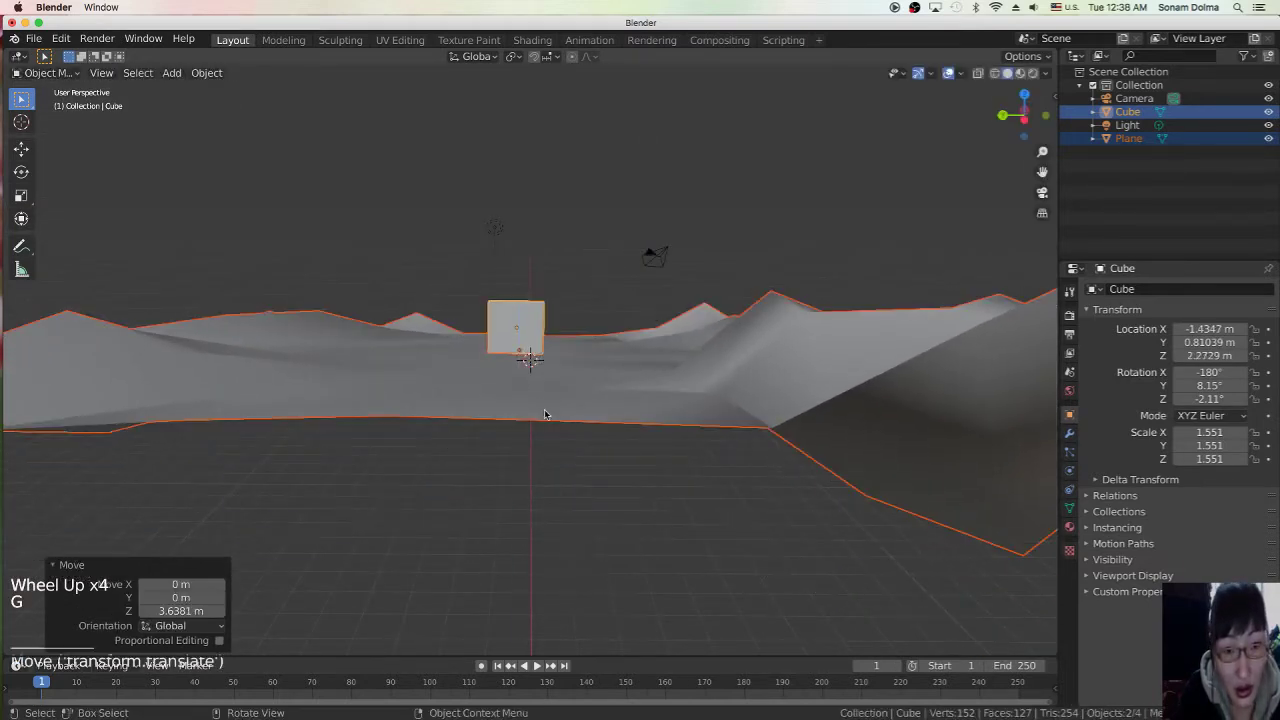
pyautogui.moveTo(545, 414); pyautogui.dragTo(563, 469, button='middle')
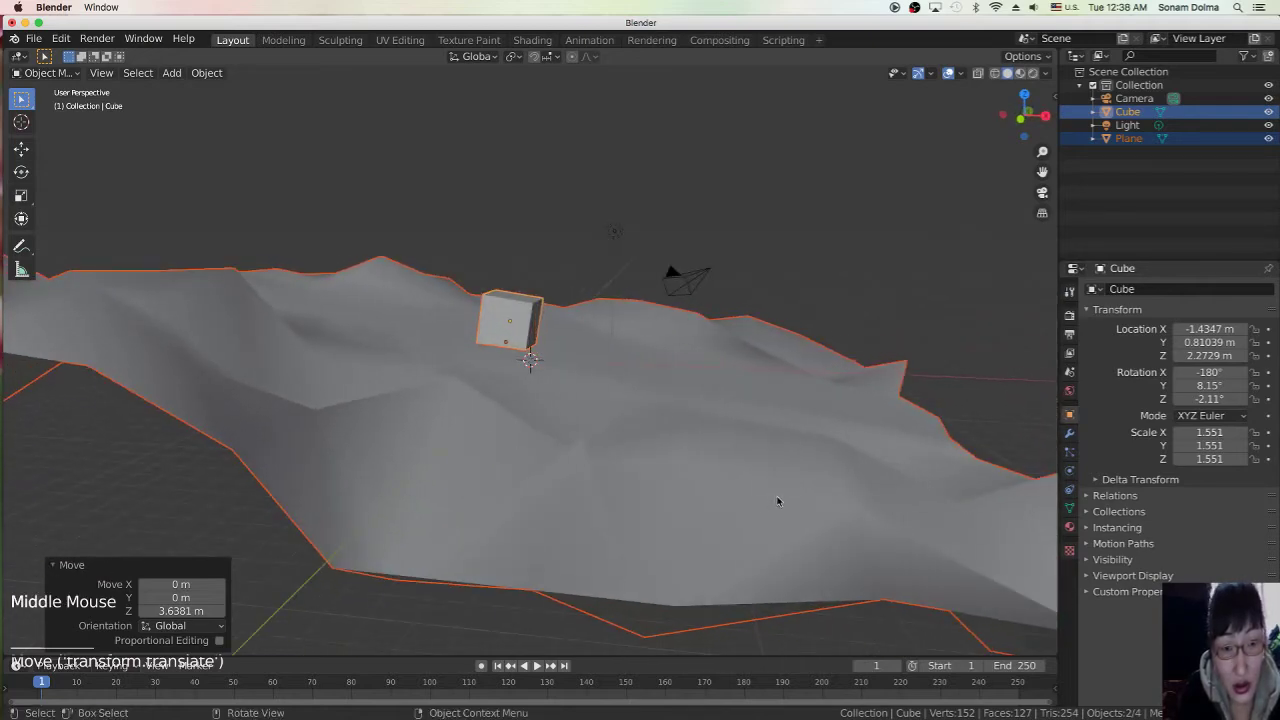
# Step: Rotate the selected cube and terrain together by about -9.73° around the view axis
pyautogui.press('r')
pyautogui.click(752, 446)
pyautogui.moveTo(752, 446); pyautogui.dragTo(843, 526, button='middle')
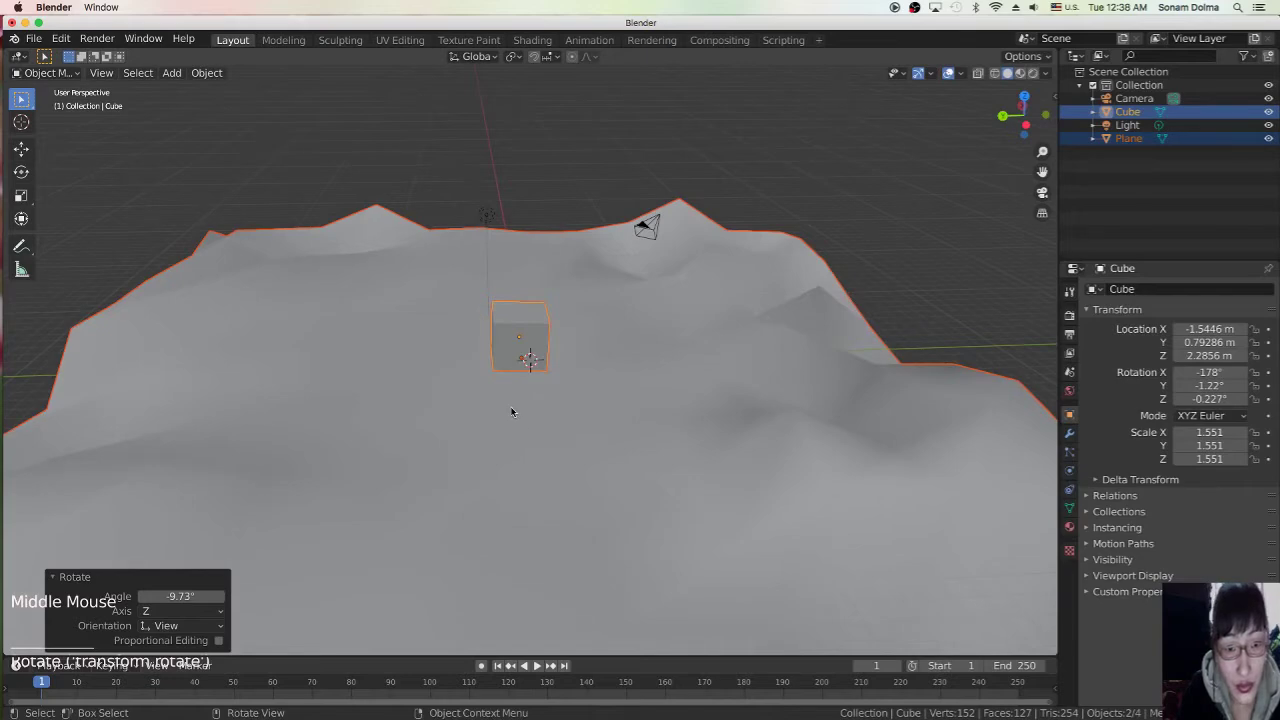
# Step: Move the cube and terrain together by about -0.074 m in X, -0.194 m in Y and -0.303 m in Z
pyautogui.moveTo(511, 411); pyautogui.dragTo(556, 444, button='middle')
pyautogui.press('g')
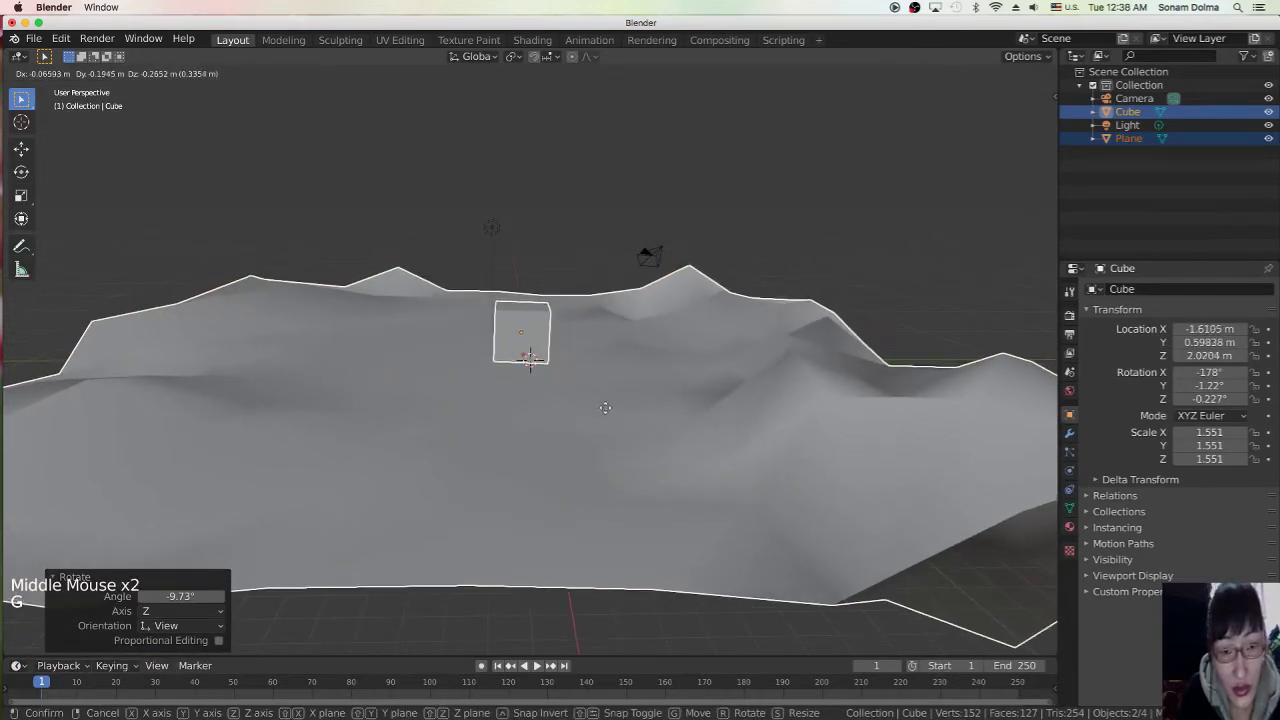
pyautogui.click(626, 463)
pyautogui.moveTo(626, 463); pyautogui.dragTo(619, 451, button='middle')
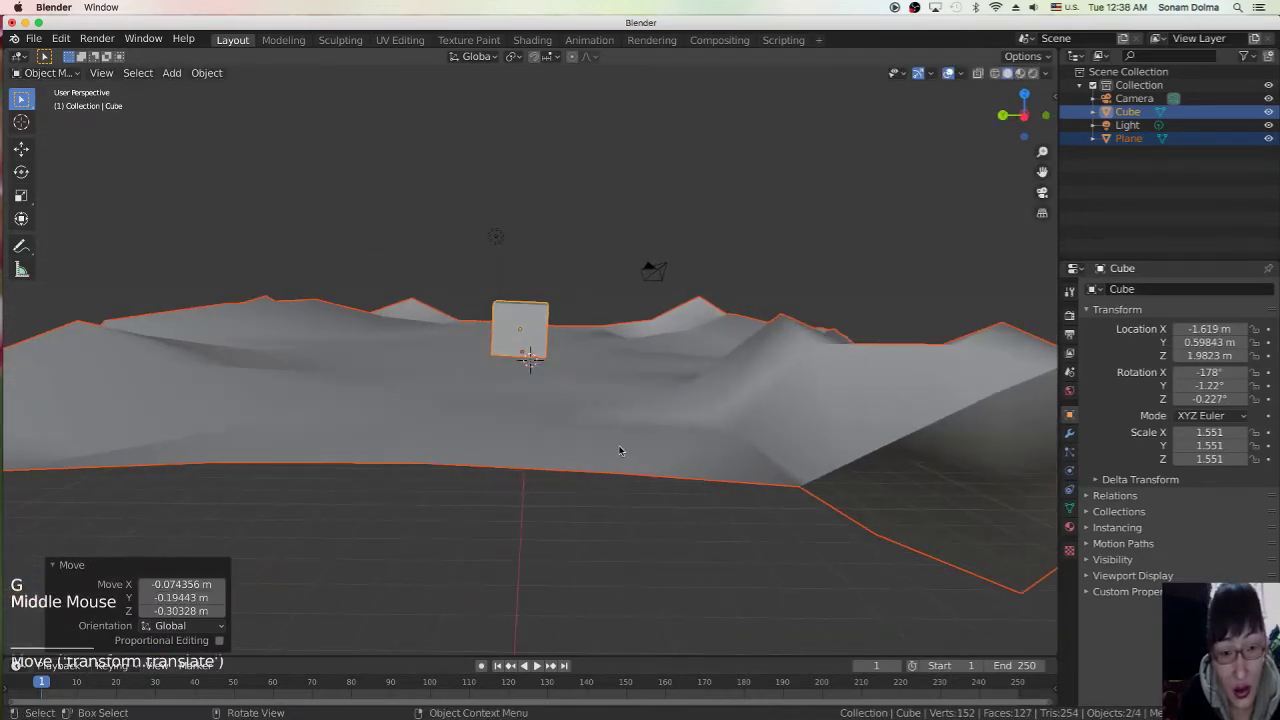
# Step: Move the cube and terrain by about 0.022 m in X, -0.507 m in Y and 0.198 m in Z, and rotate both about -1.49°
pyautogui.press('g')
pyautogui.click(619, 437)
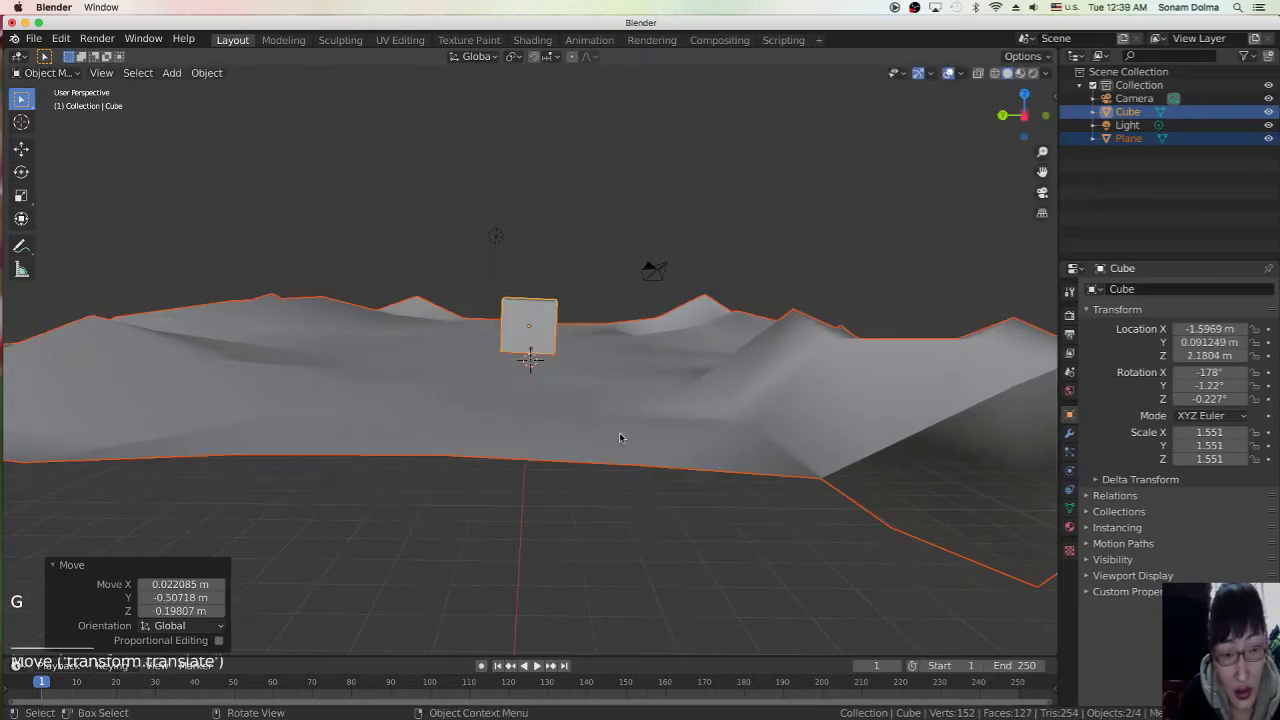
pyautogui.press('r')
pyautogui.click(641, 393)
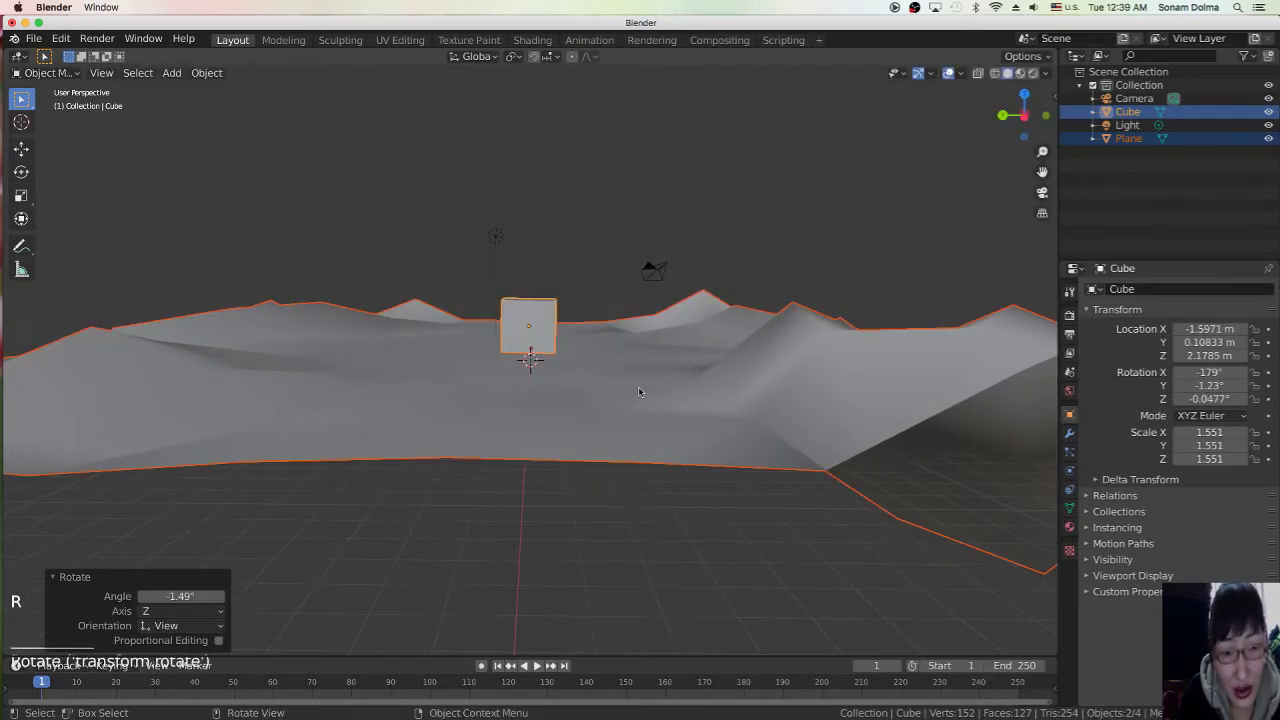
# Step: Select only the terrain and lower it to a Z location of about 0.239 m
pyautogui.click(541, 345)
pyautogui.press('g')
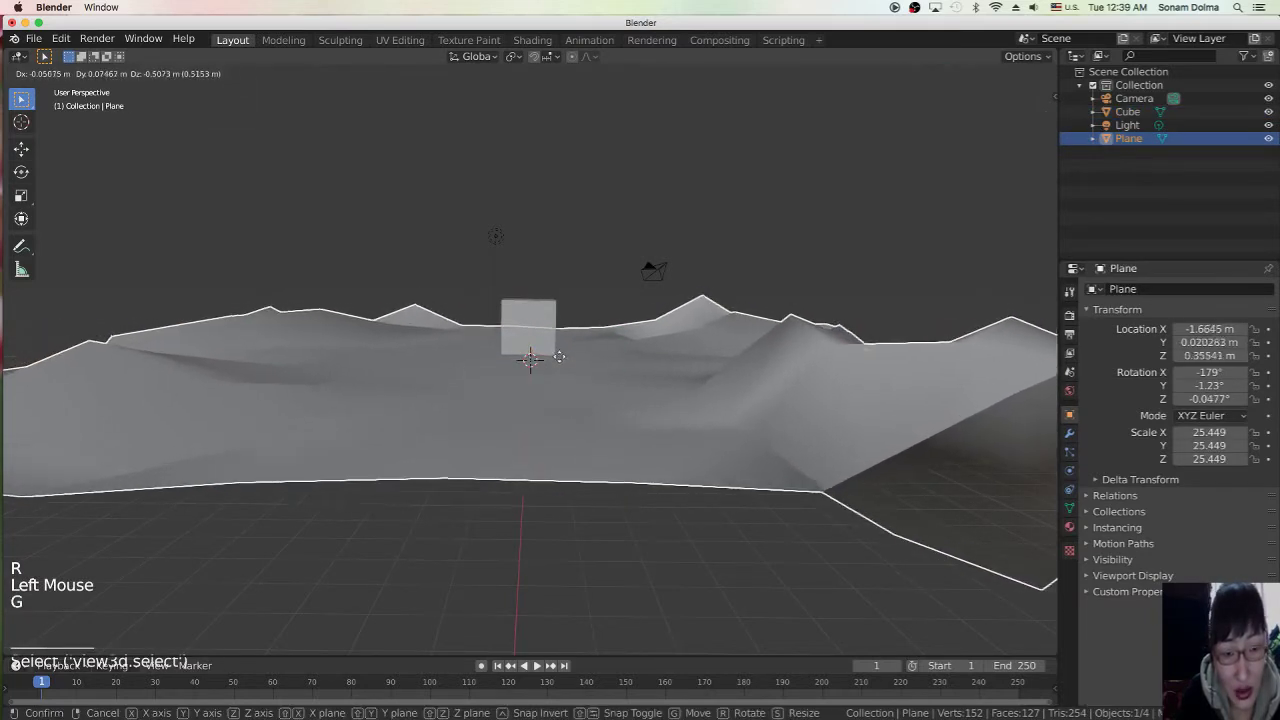
pyautogui.click(557, 348)
# Step: Select only the cube and lower it into the valley floor, to a Z location of about 1.56 m
pyautogui.click(542, 322)
pyautogui.press('g')
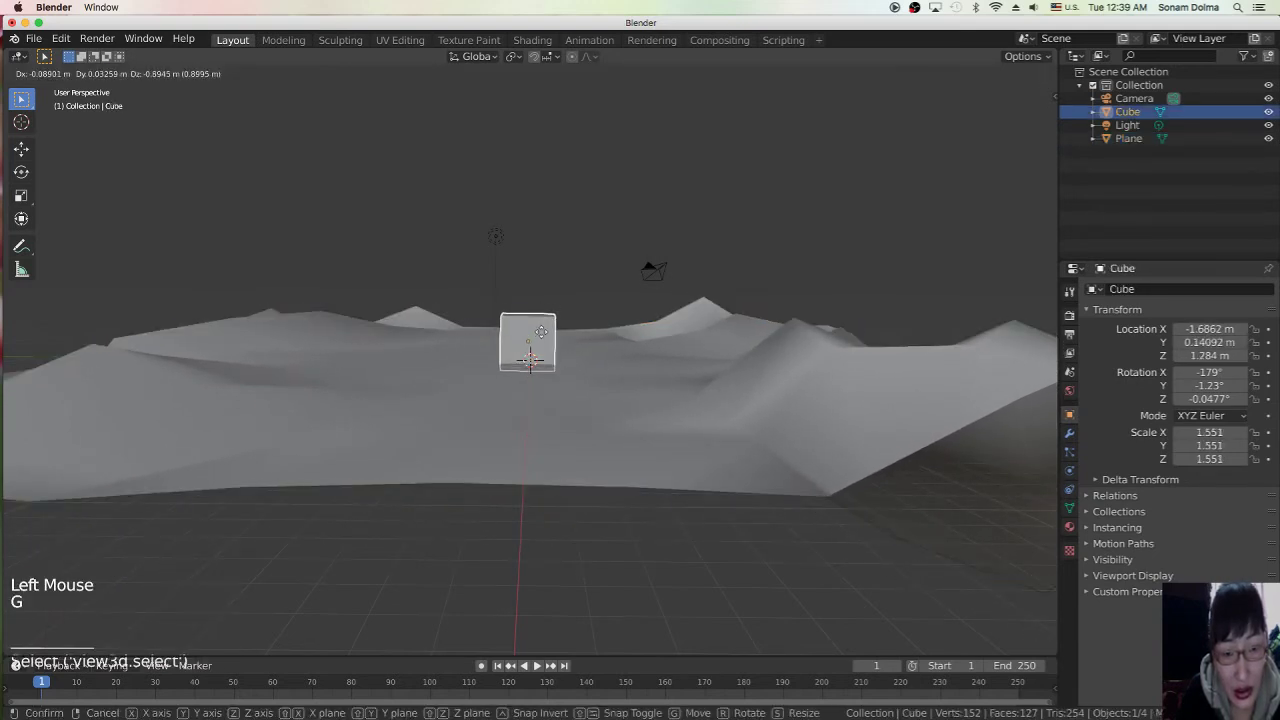
pyautogui.click(540, 328)
# Step: Seat the cube on the valley floor by moving it about -0.015 m in X, -0.046 m in Y and 0.118 m in Z
pyautogui.scroll(4, 632, 440)
pyautogui.moveTo(634, 457)
pyautogui.mouseDown(button='middle')
pyautogui.moveTo(726, 480)
pyautogui.moveTo(790, 473)
pyautogui.moveTo(622, 440)
pyautogui.mouseUp(button='middle')
pyautogui.click(582, 464)
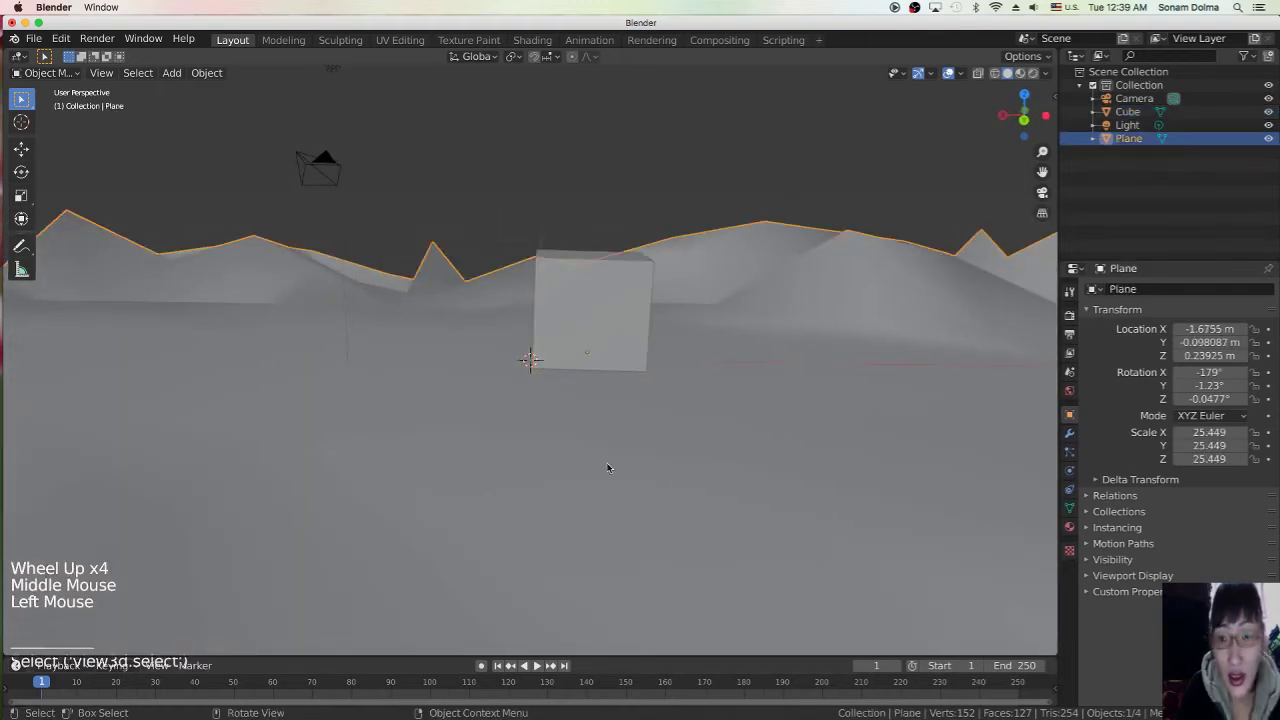
pyautogui.scroll(-1, 820, 408)
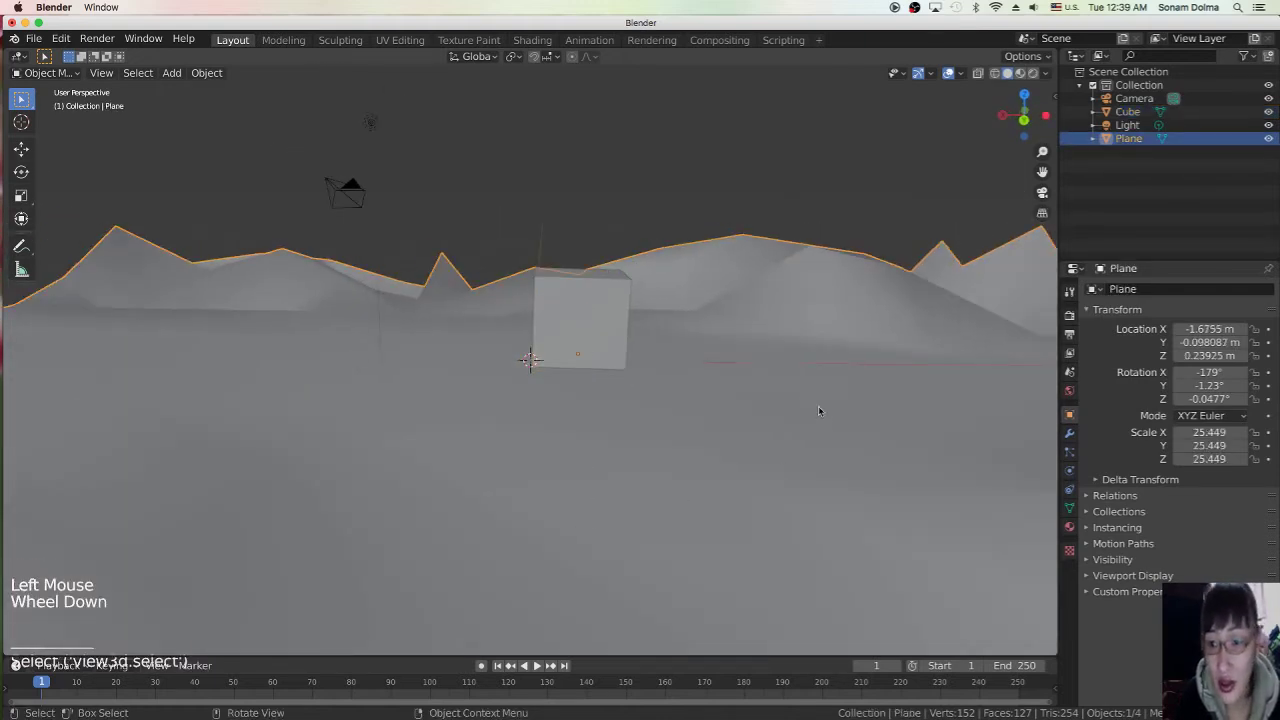
pyautogui.scroll(2, 772, 416)
pyautogui.moveTo(770, 418); pyautogui.dragTo(640, 360, button='middle')
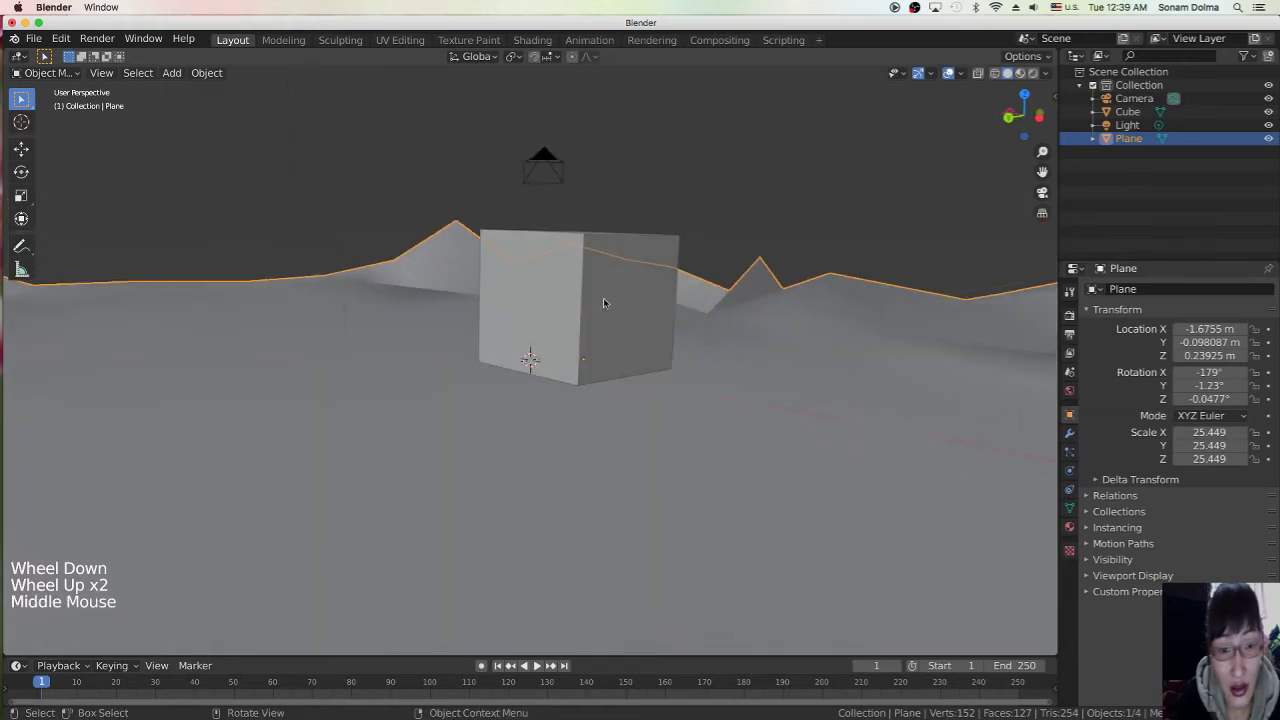
pyautogui.click(600, 305)
pyautogui.press('g')
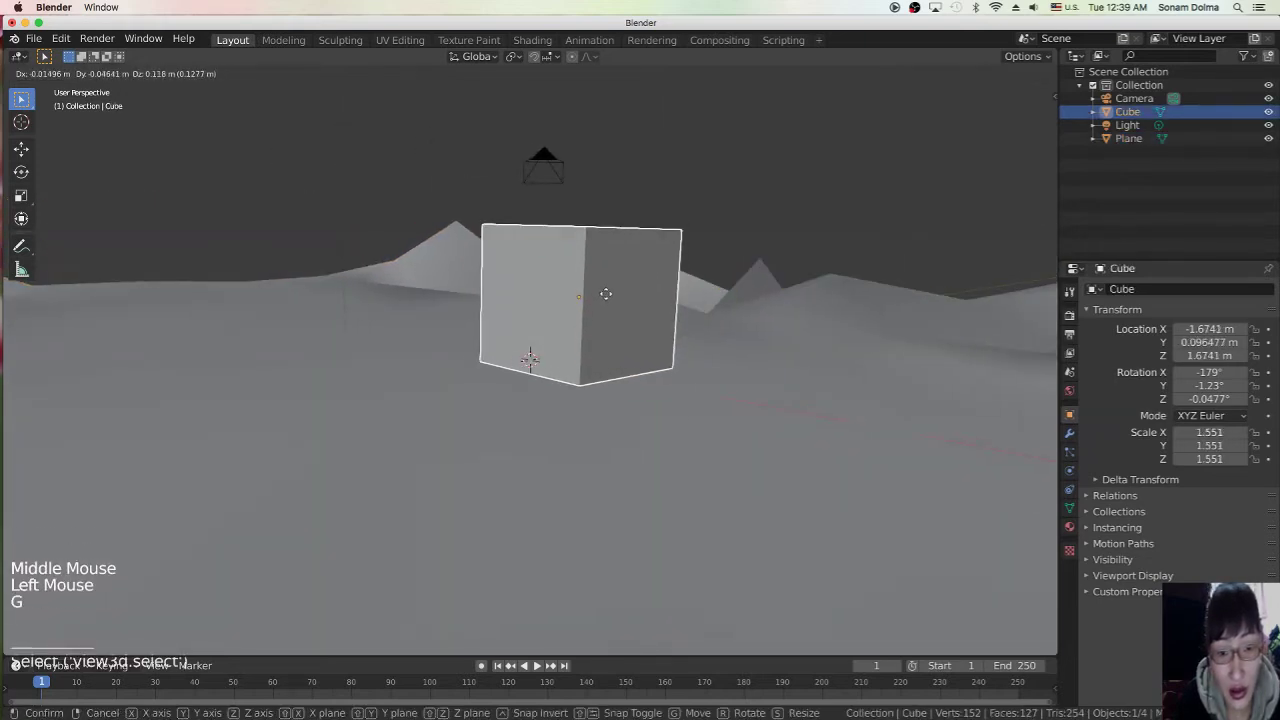
pyautogui.click(605, 292)
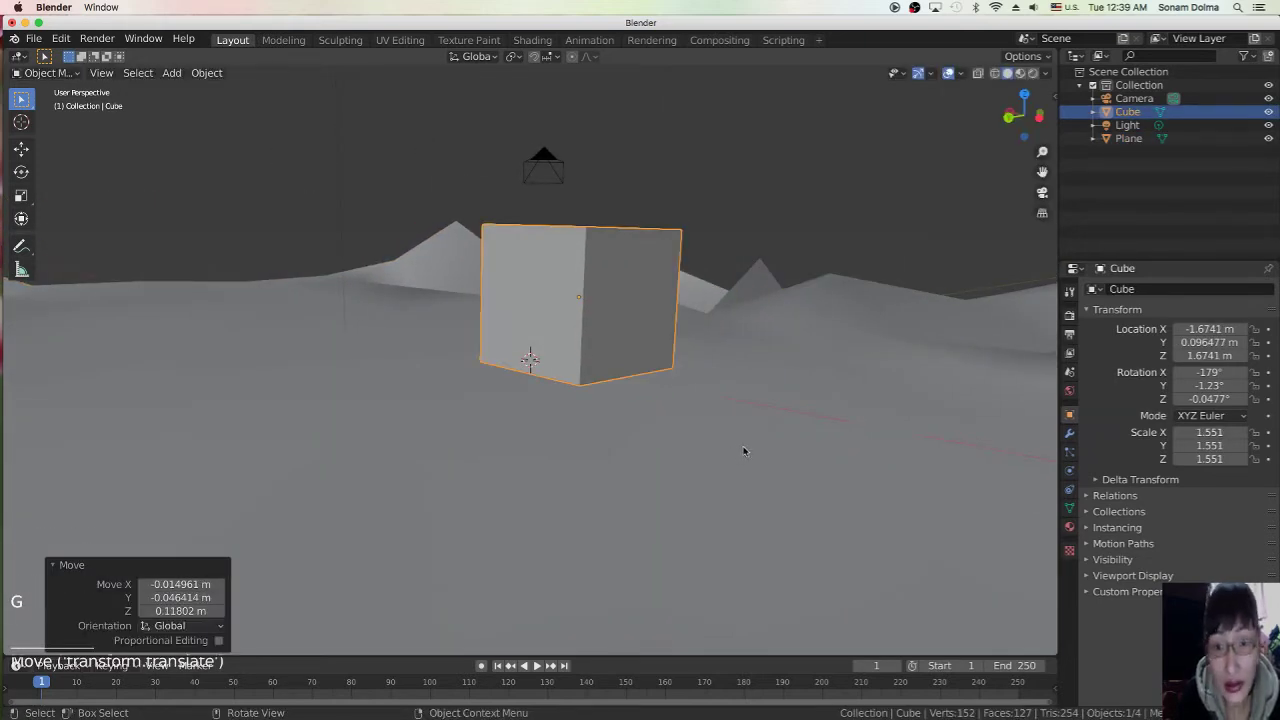
pyautogui.moveTo(731, 450); pyautogui.dragTo(729, 448, button='middle')
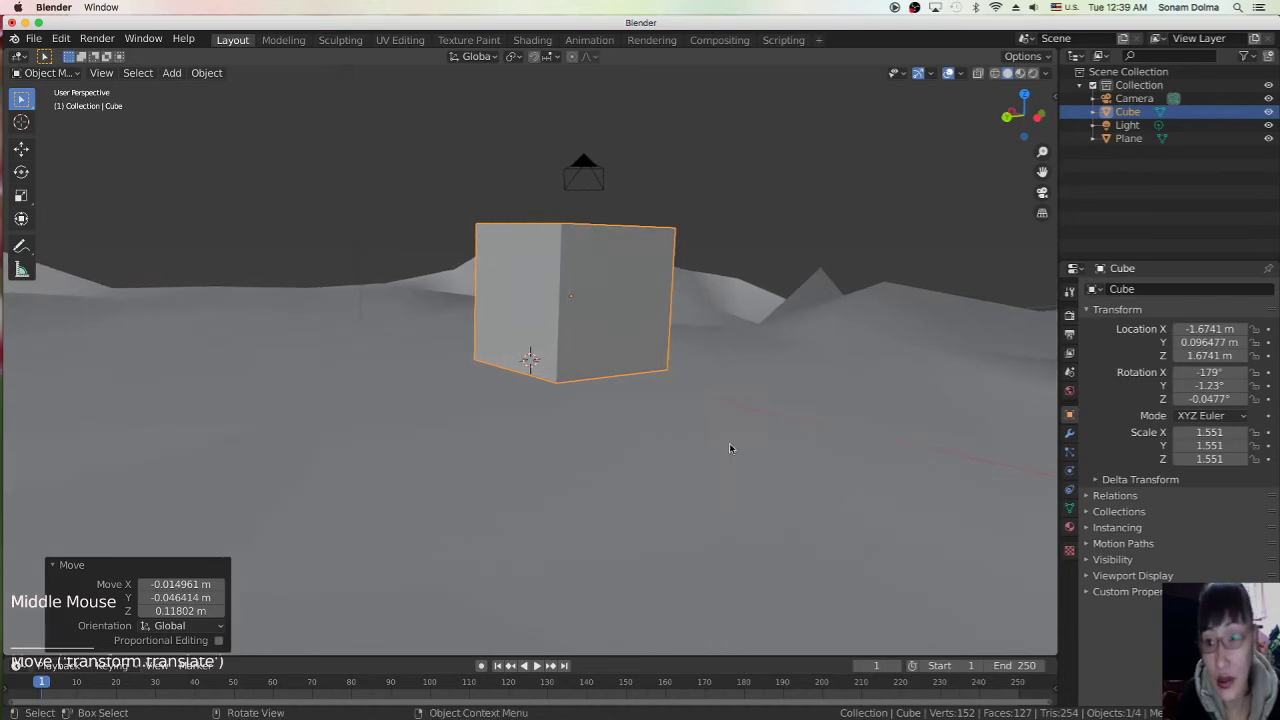
# Step: Deselect all objects and open the Dynamic Sky add-on's creation settings in the 3D viewport
pyautogui.click(1053, 95)
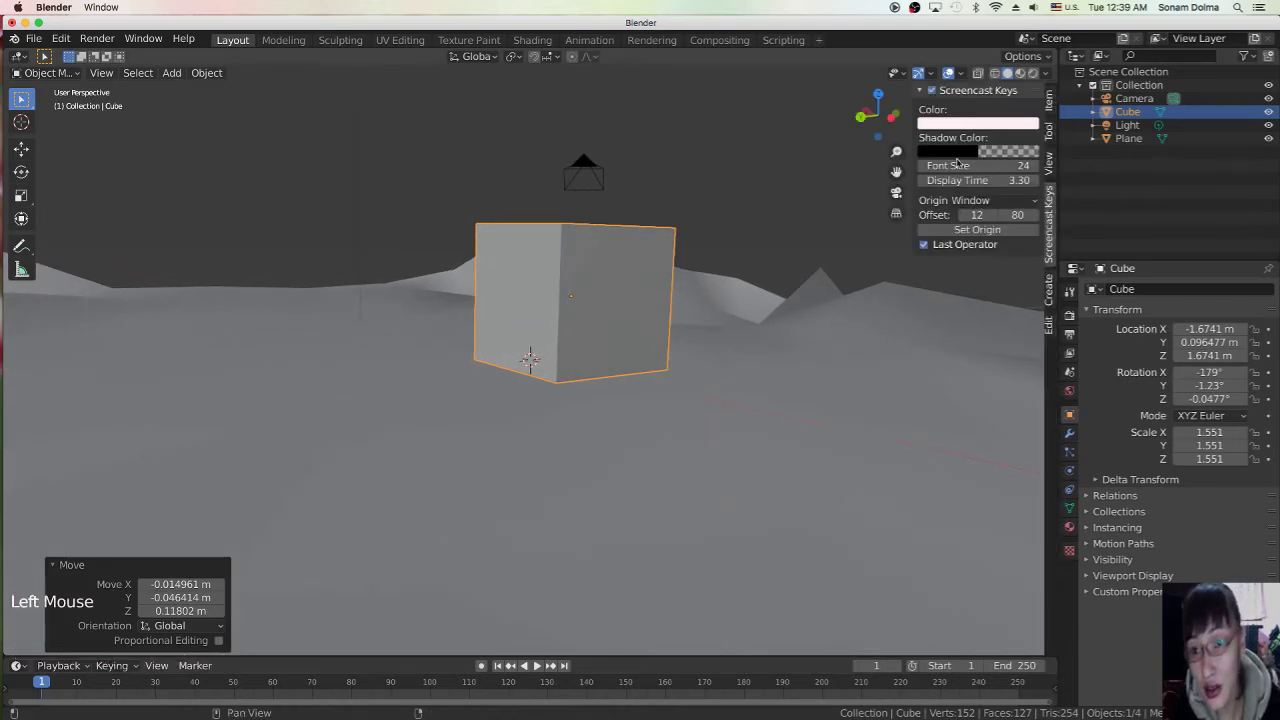
pyautogui.click(848, 207)
pyautogui.click(817, 200)
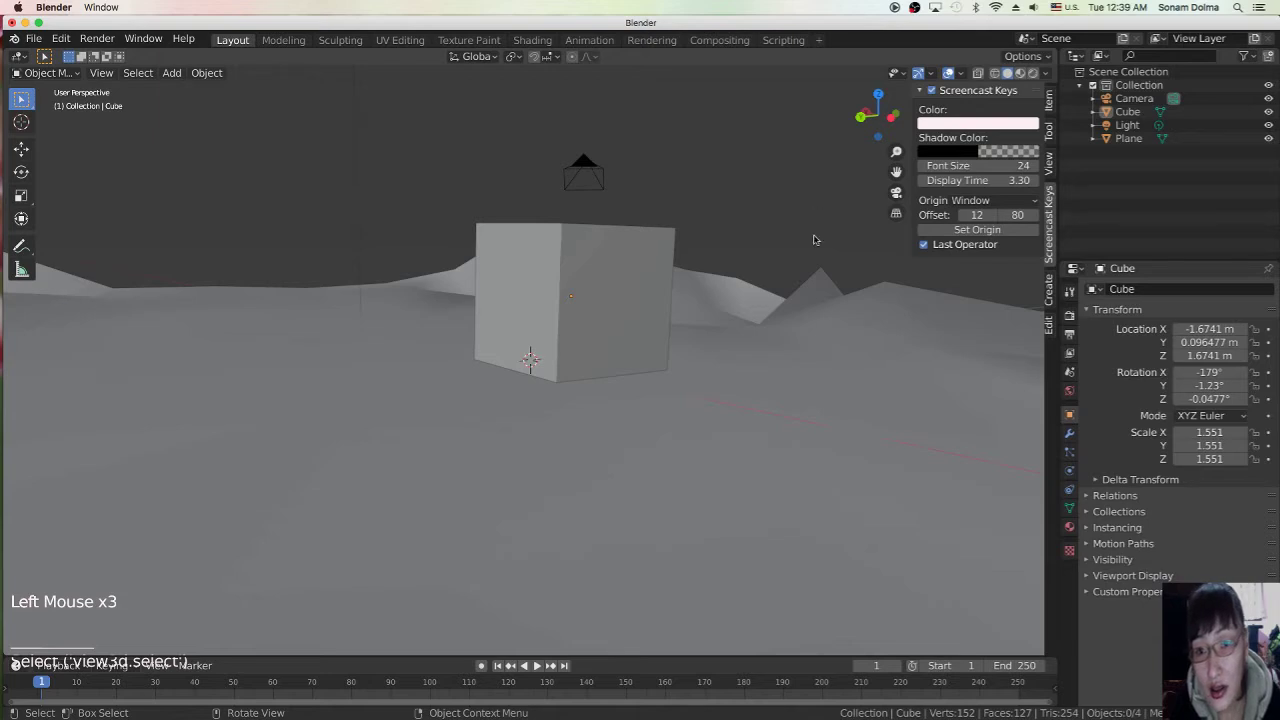
pyautogui.click(817, 359)
pyautogui.click(817, 359)
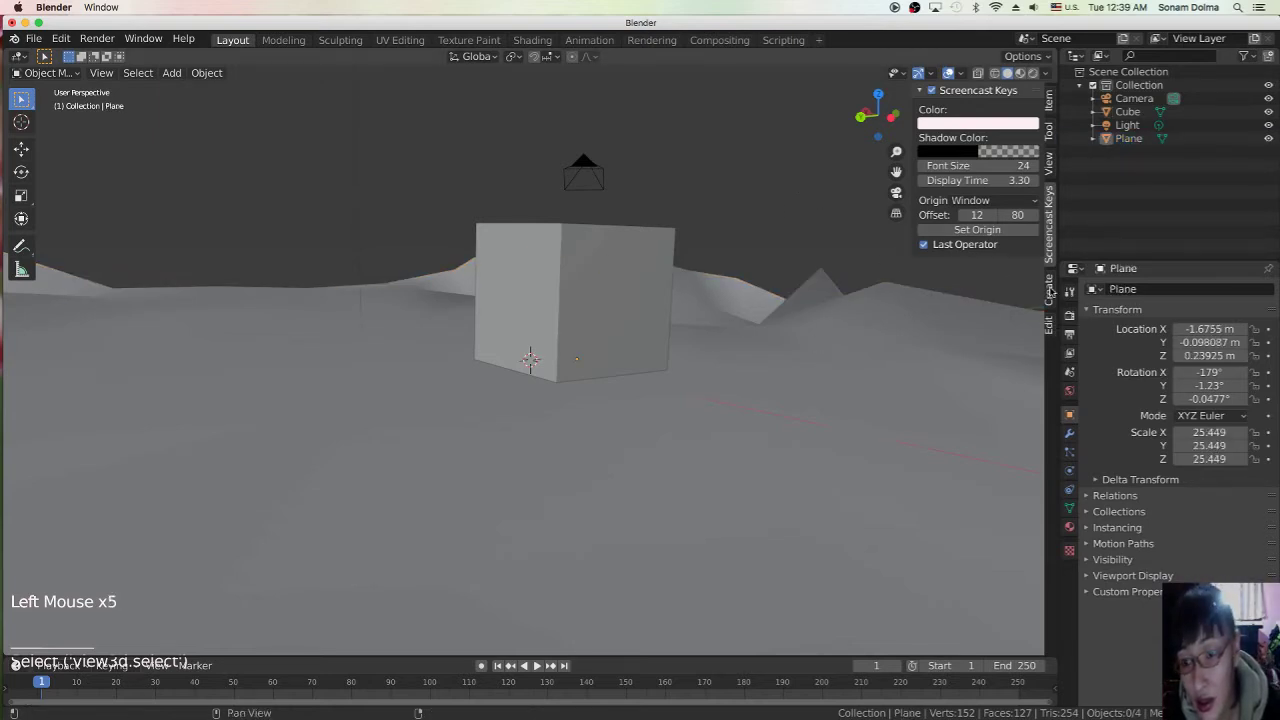
pyautogui.click(1049, 291)
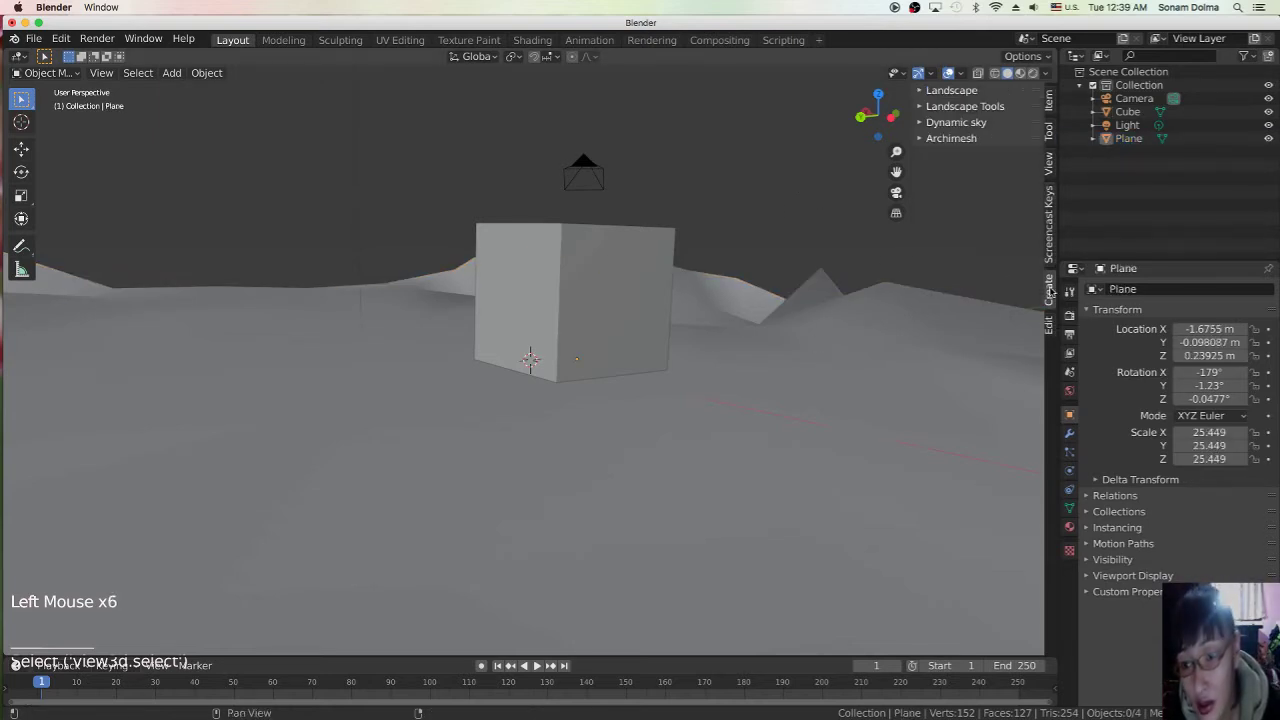
pyautogui.click(923, 124)
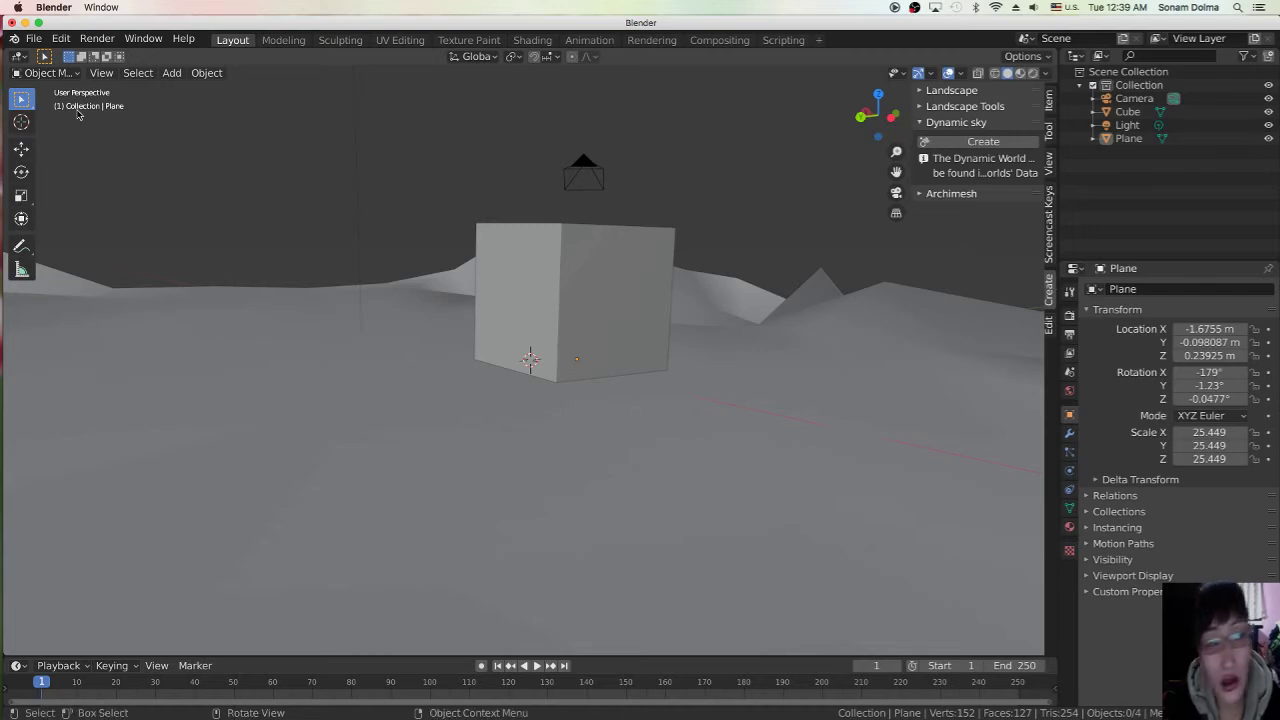
# Step: Look through the add-ons list in the Preferences for the enabled add-ons that supply the landscape and sky tools
pyautogui.click(34, 40)
pyautogui.moveTo(56, 42)
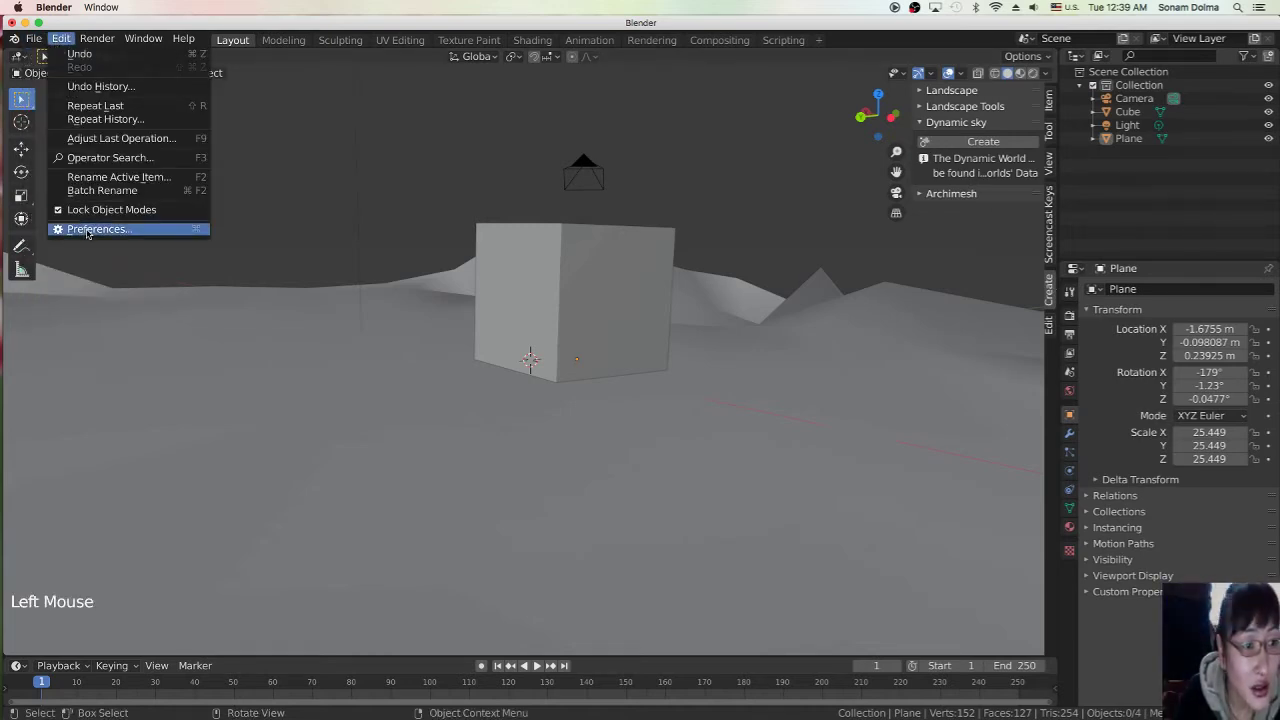
pyautogui.click(88, 231)
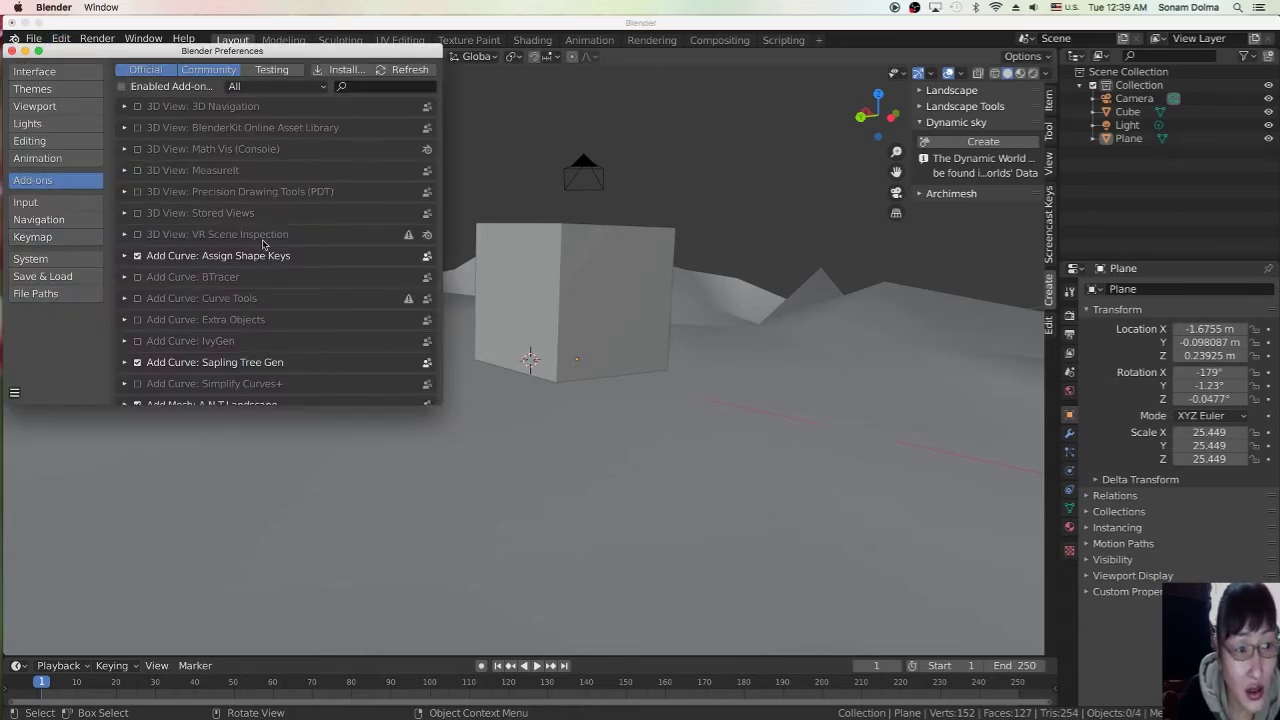
pyautogui.scroll(-1, 263, 243)
pyautogui.scroll(-4, 228, 232)
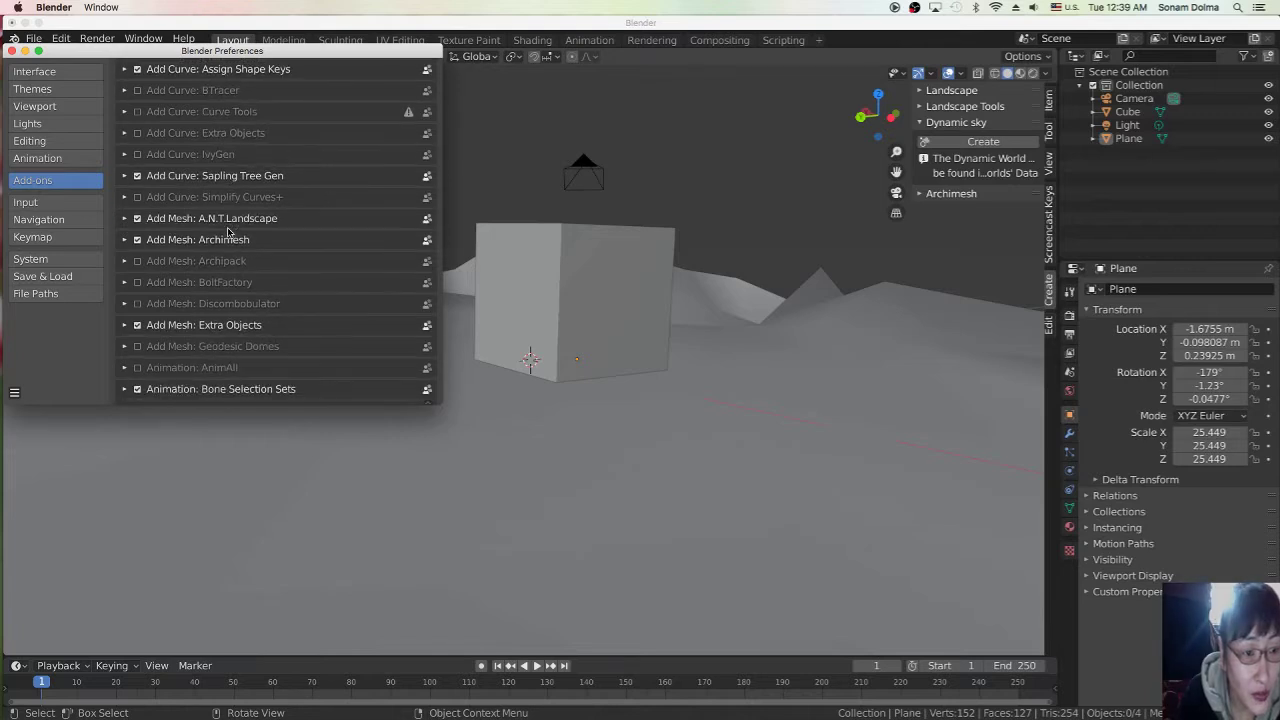
pyautogui.scroll(-6, 222, 357)
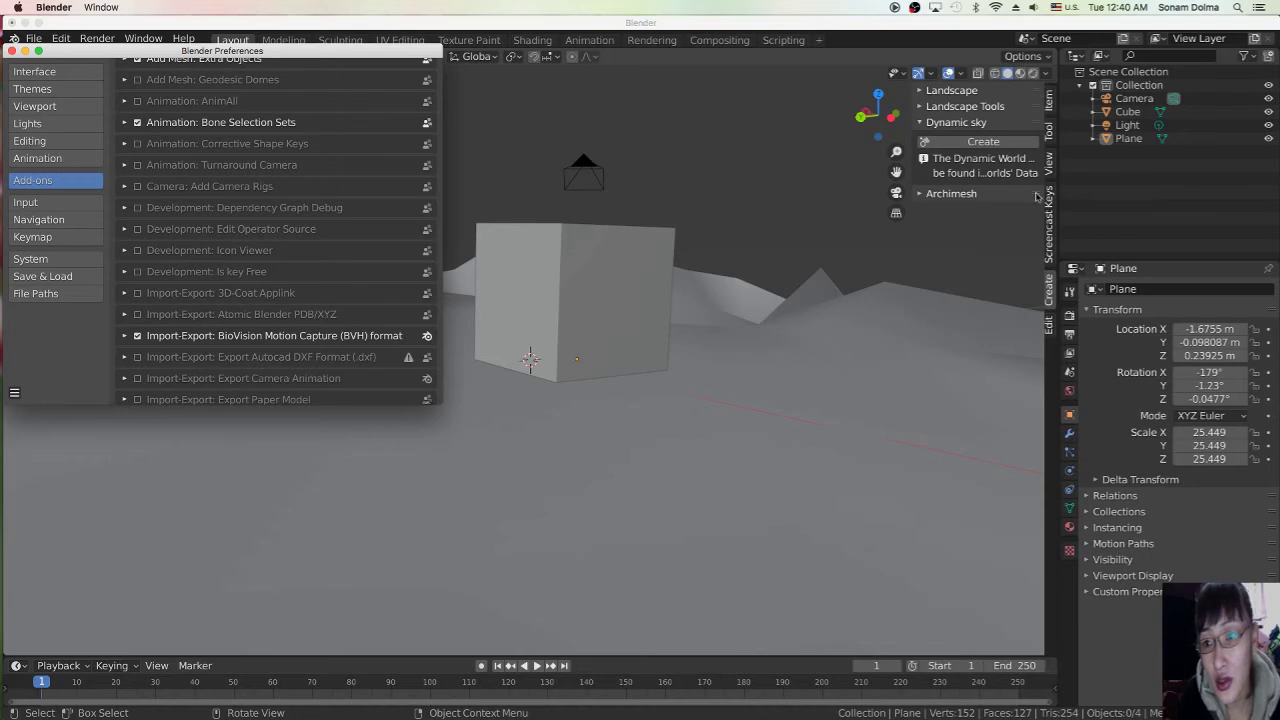
pyautogui.scroll(-5, 214, 250)
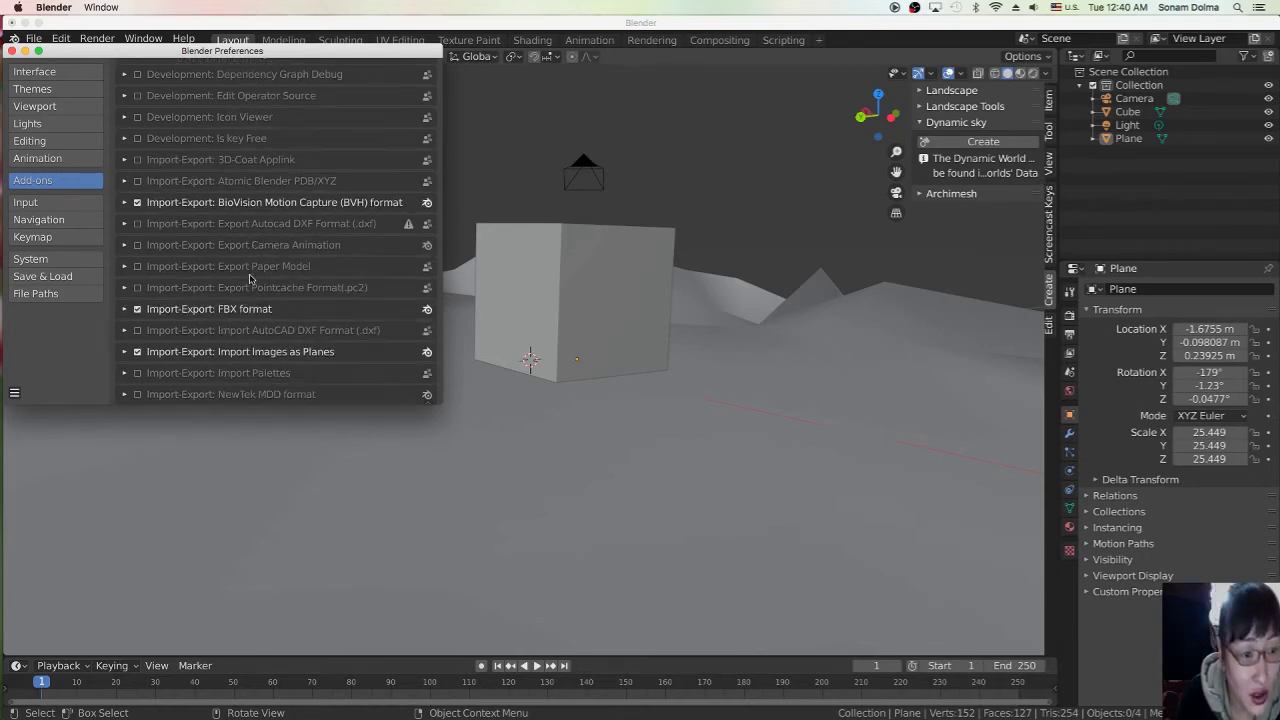
pyautogui.scroll(-5, 220, 313)
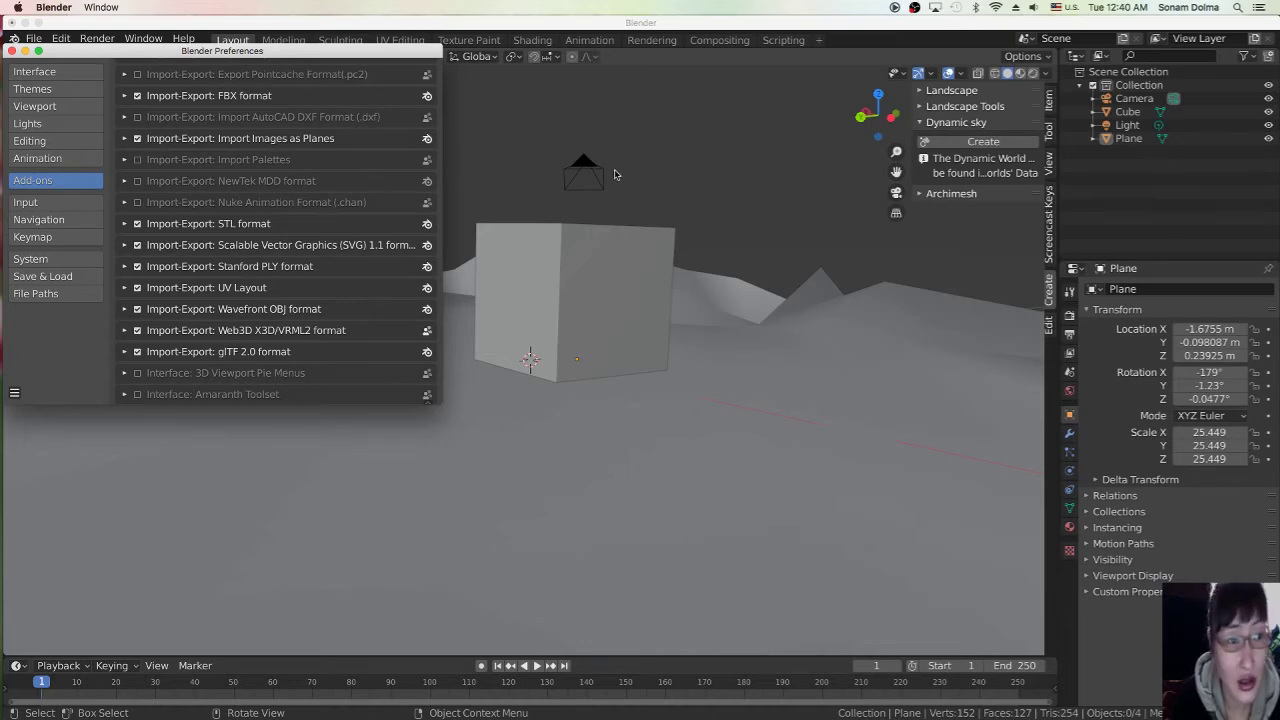
pyautogui.click(12, 51)
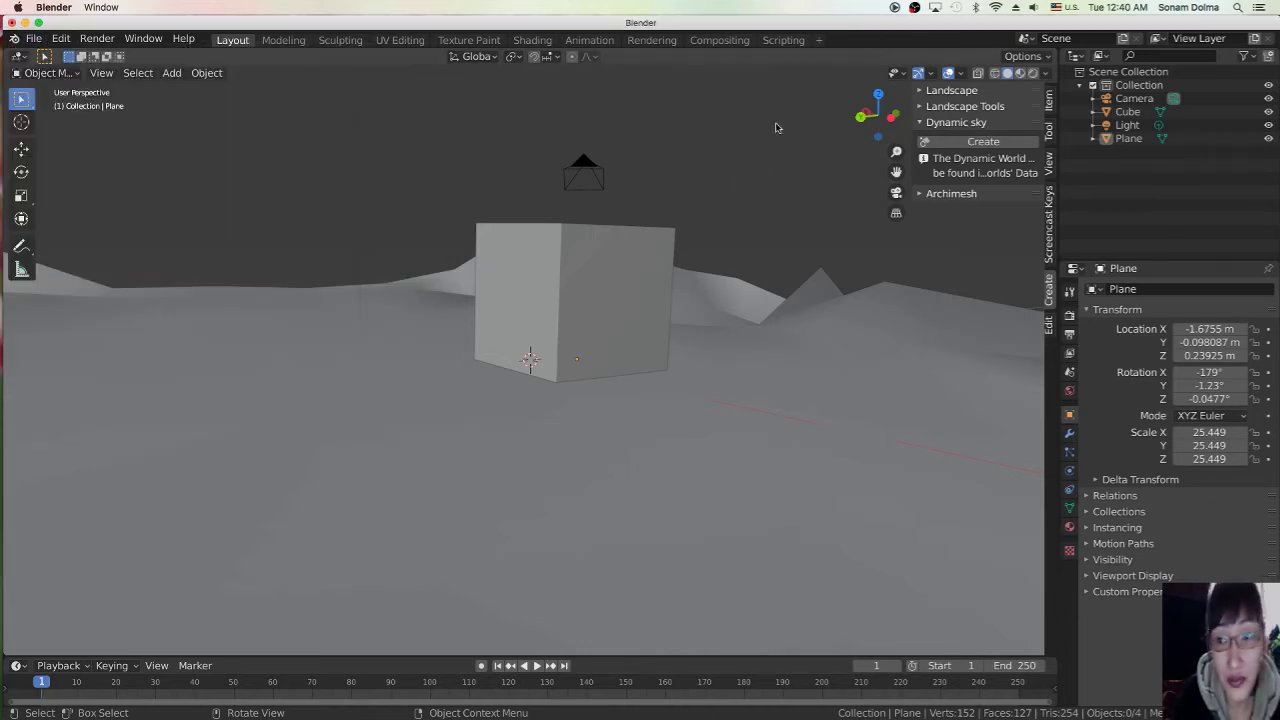
# Step: Create a dynamic sky and assign the Dynamic_1 world to the scene
pyautogui.click(975, 142)
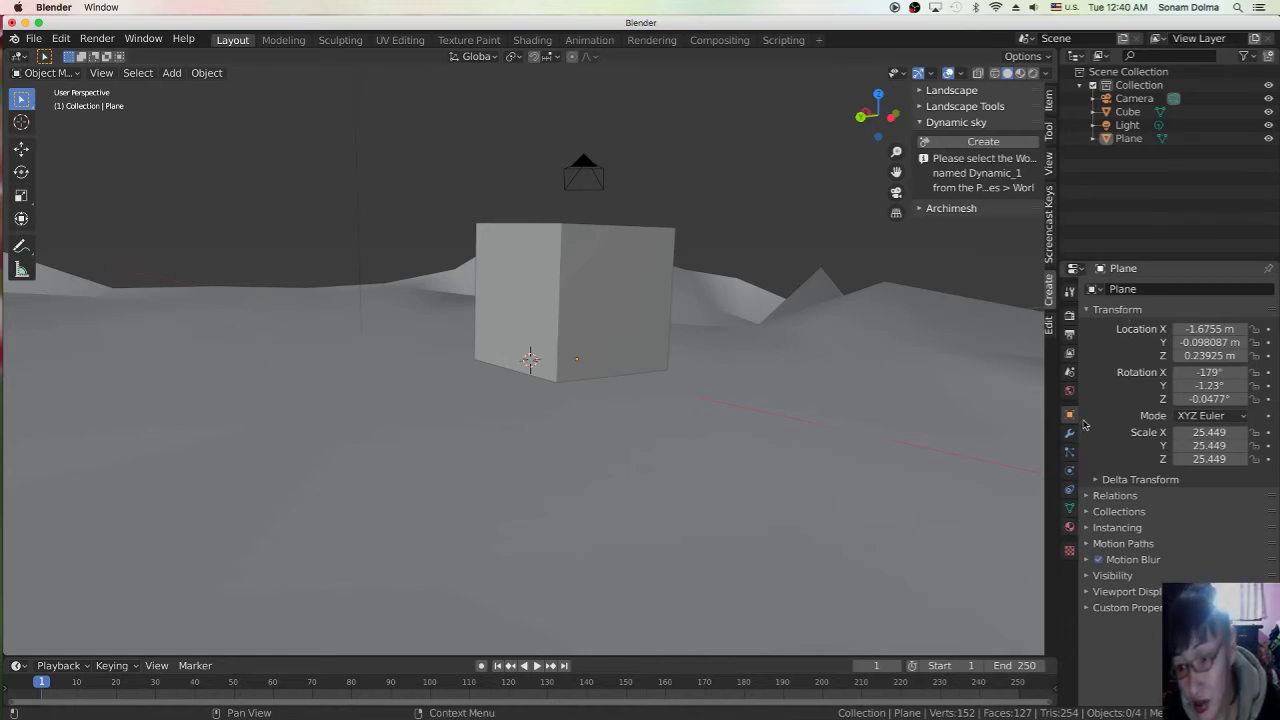
pyautogui.click(1069, 392)
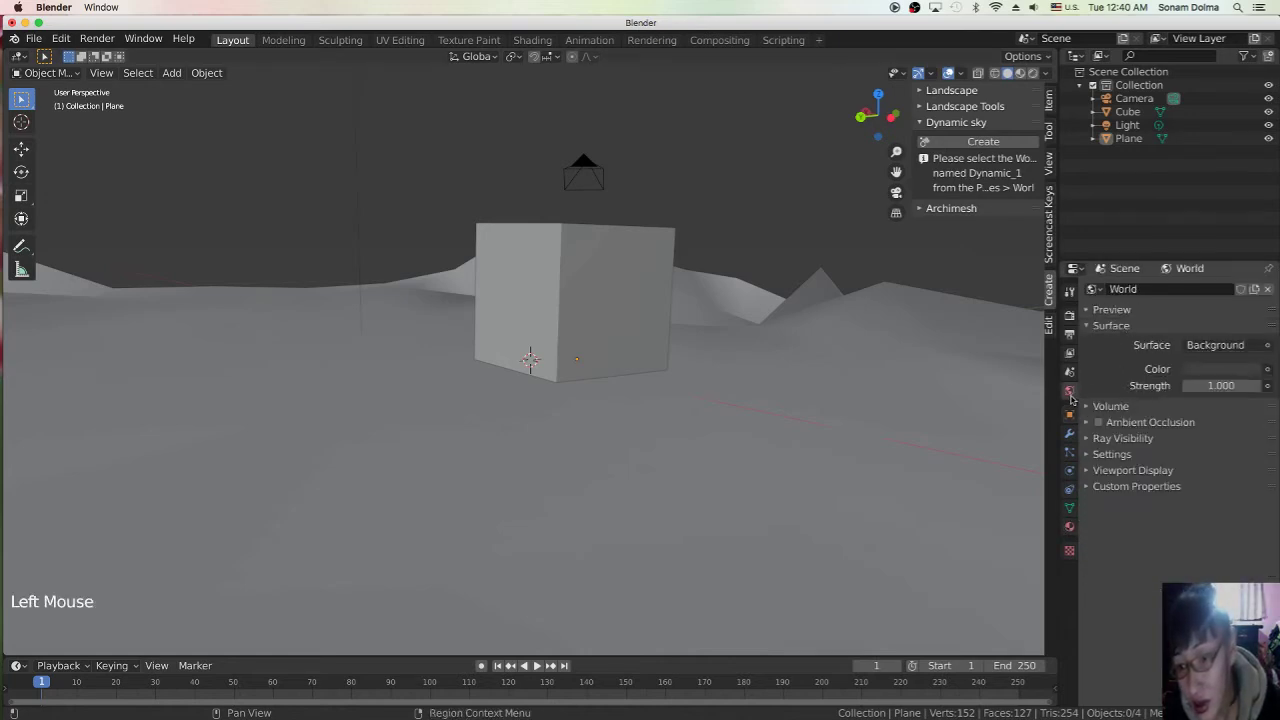
pyautogui.click(1097, 290)
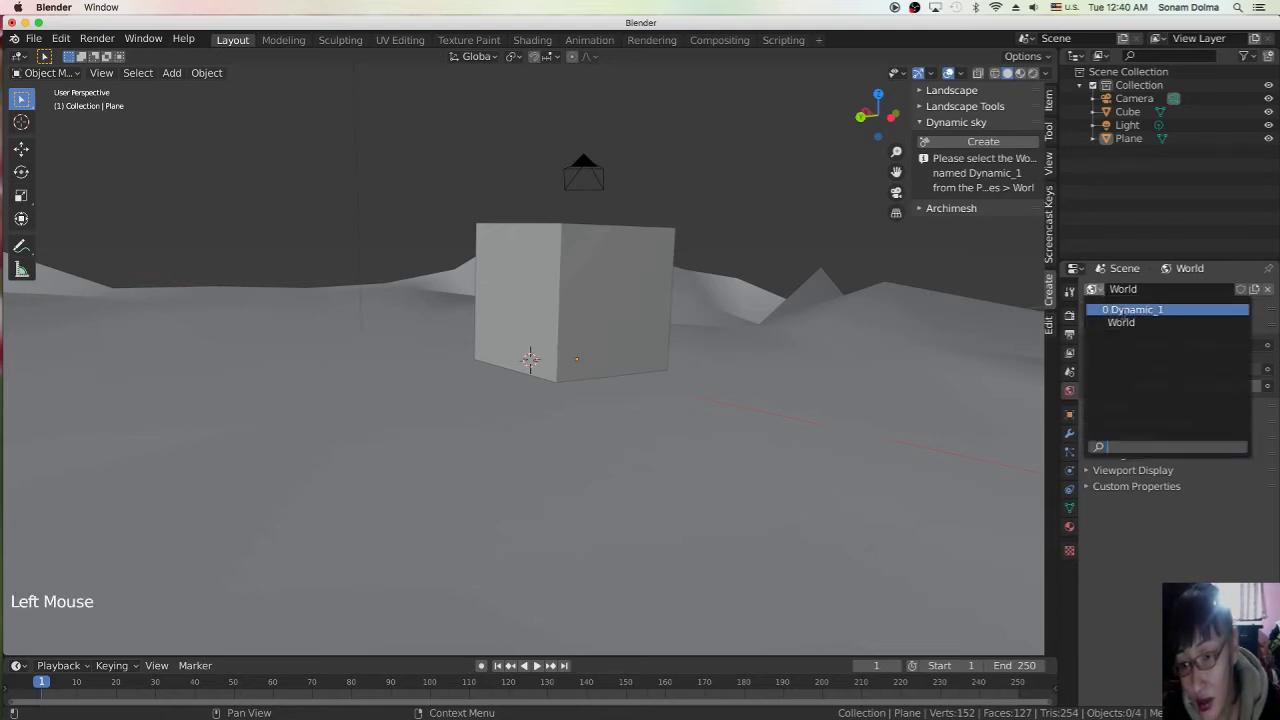
pyautogui.click(1097, 291)
pyautogui.click(1099, 293)
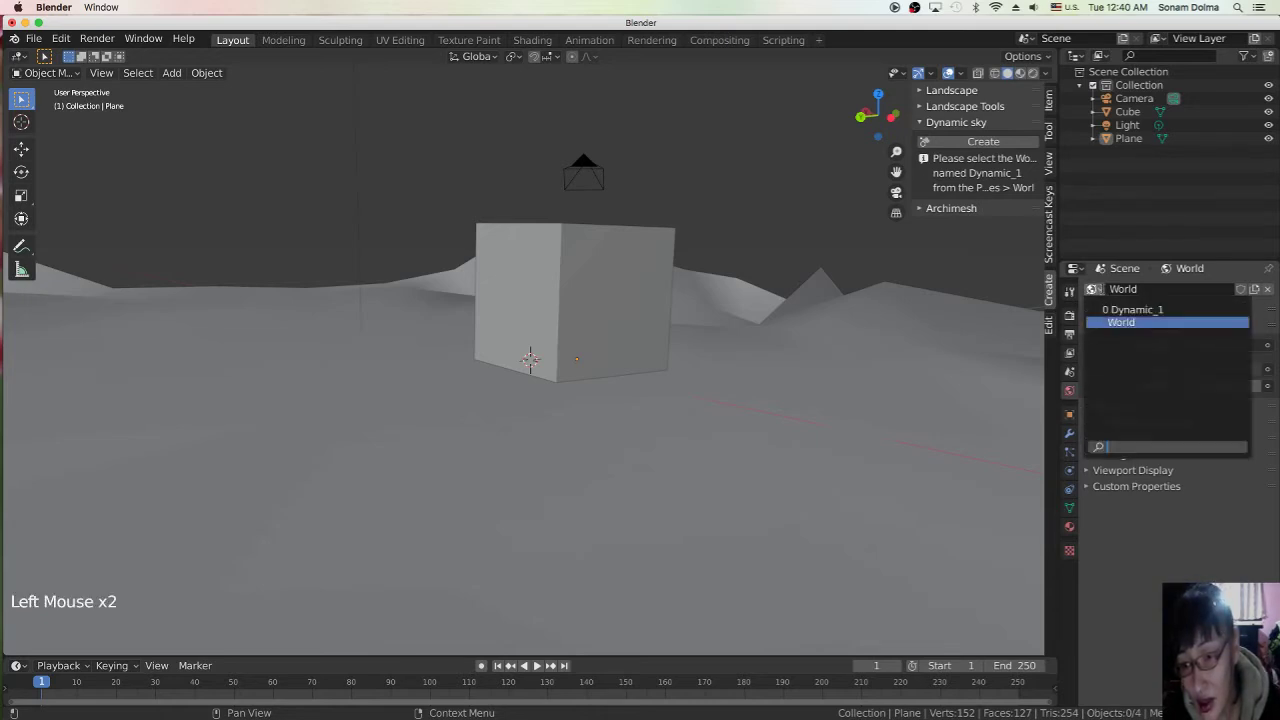
pyautogui.click(1131, 310)
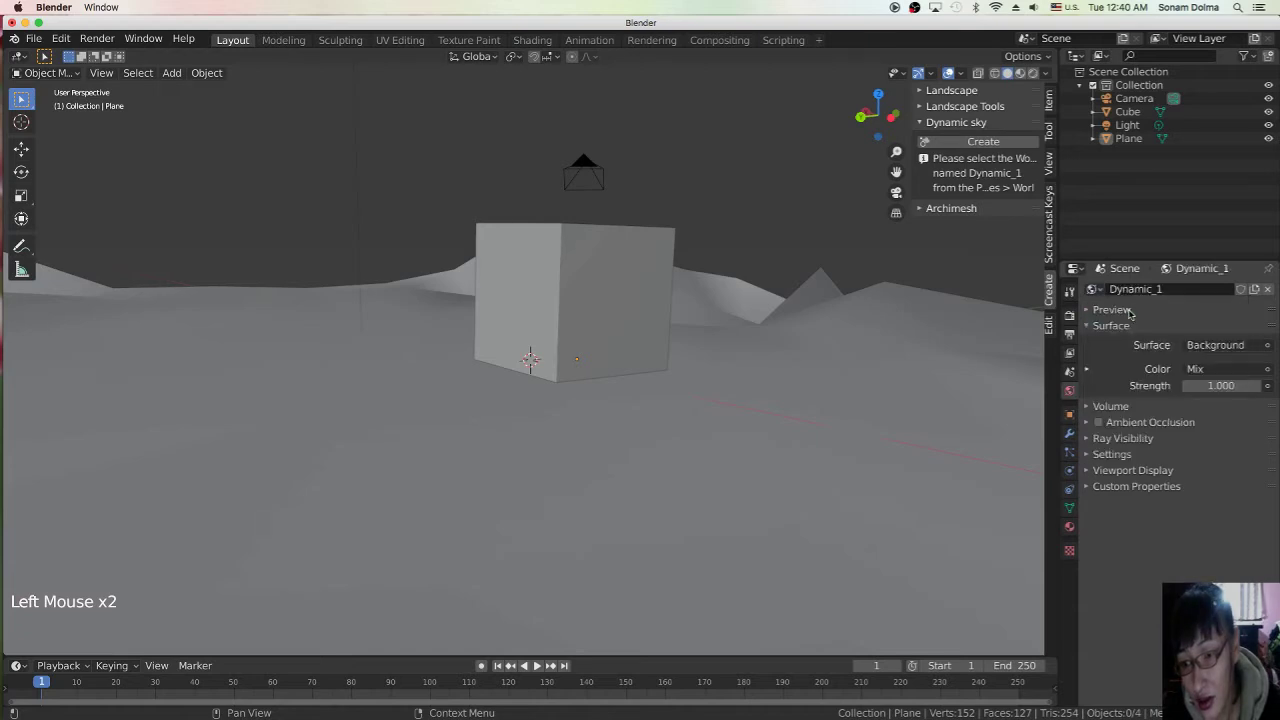
pyautogui.scroll(-1, 1140, 466)
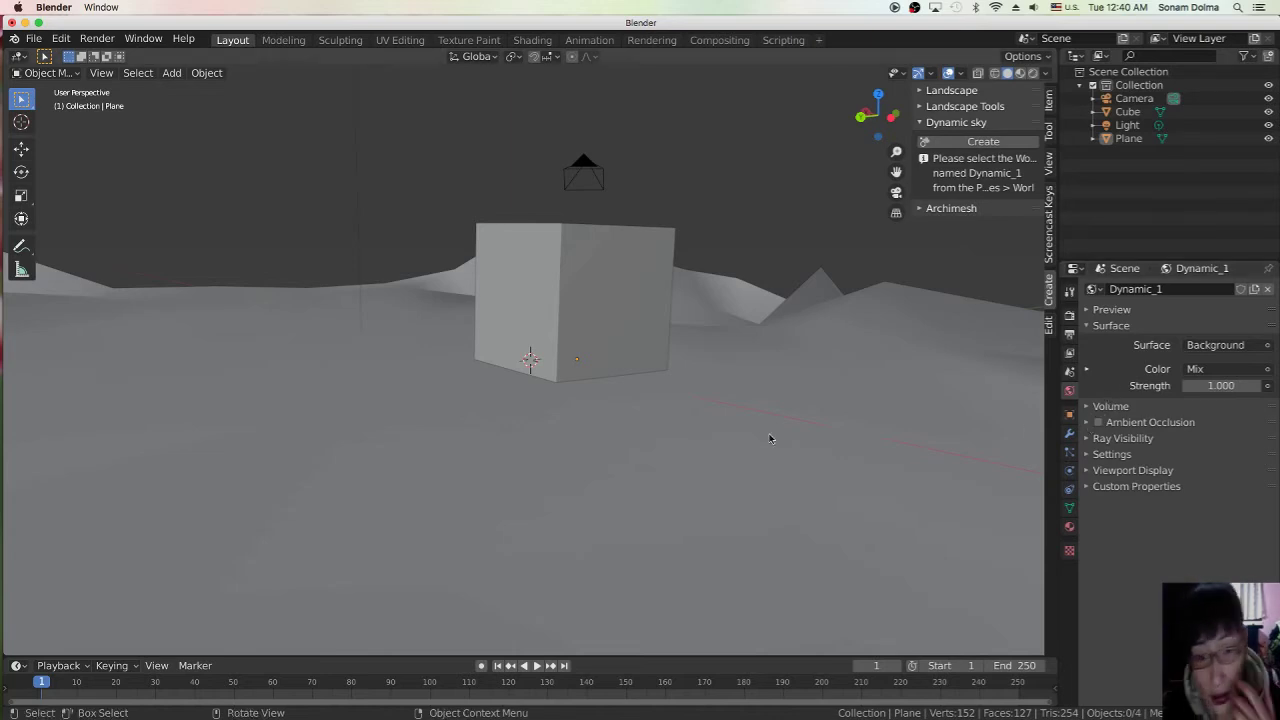
# Step: Switch the viewport to Rendered shading and view the cube and terrain against the dynamic sky
pyautogui.click(1020, 74)
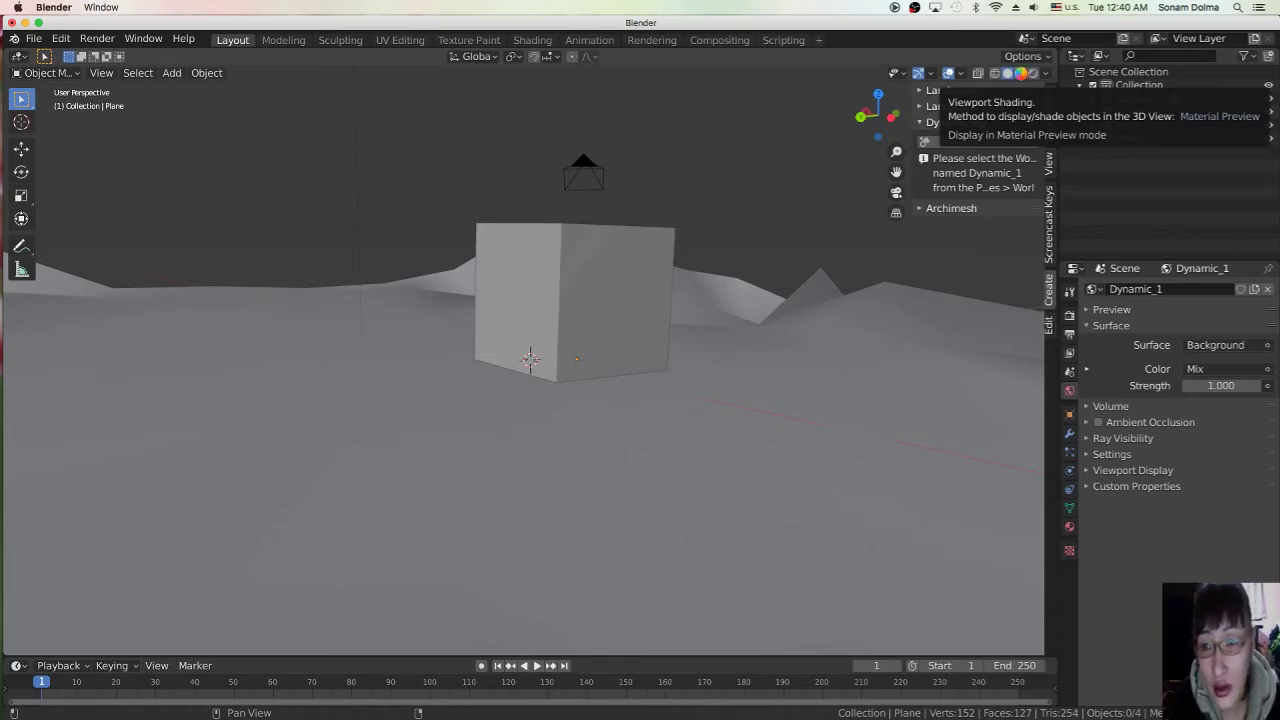
pyautogui.click(1020, 74)
pyautogui.click(1034, 75)
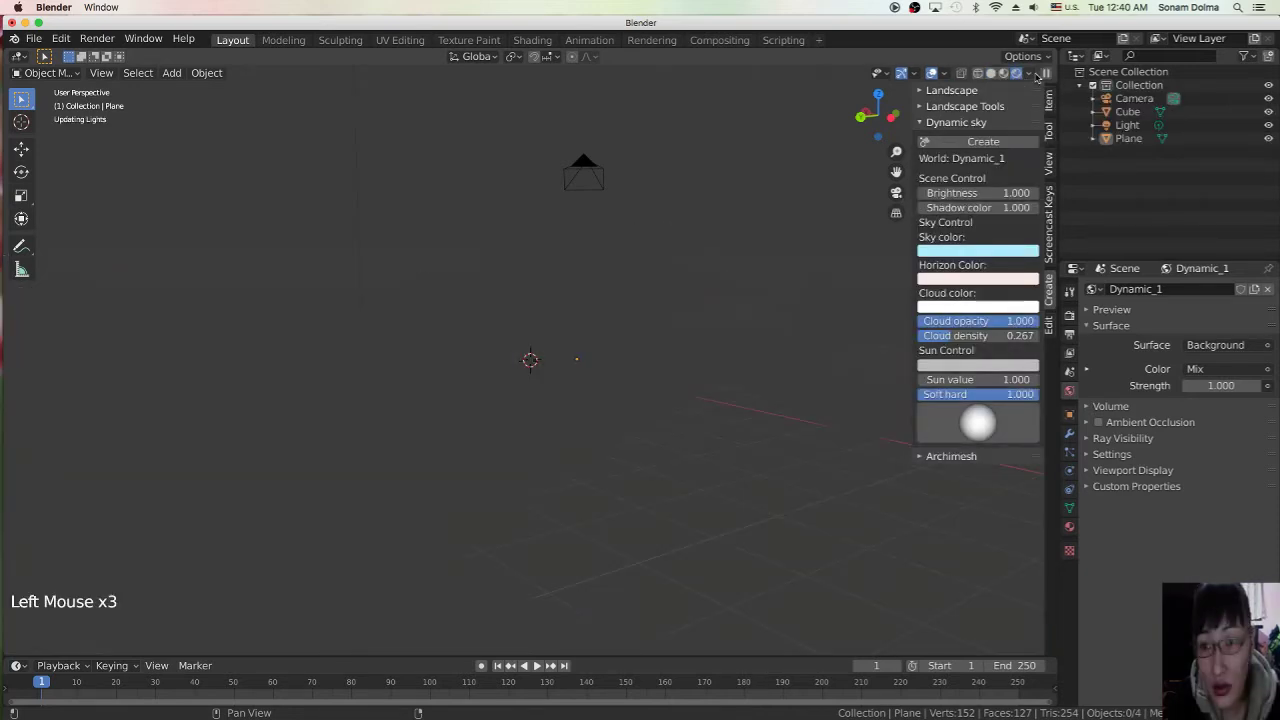
pyautogui.moveTo(734, 229)
pyautogui.mouseDown(button='middle')
pyautogui.moveTo(789, 234)
pyautogui.moveTo(800, 200)
pyautogui.mouseUp(button='middle')
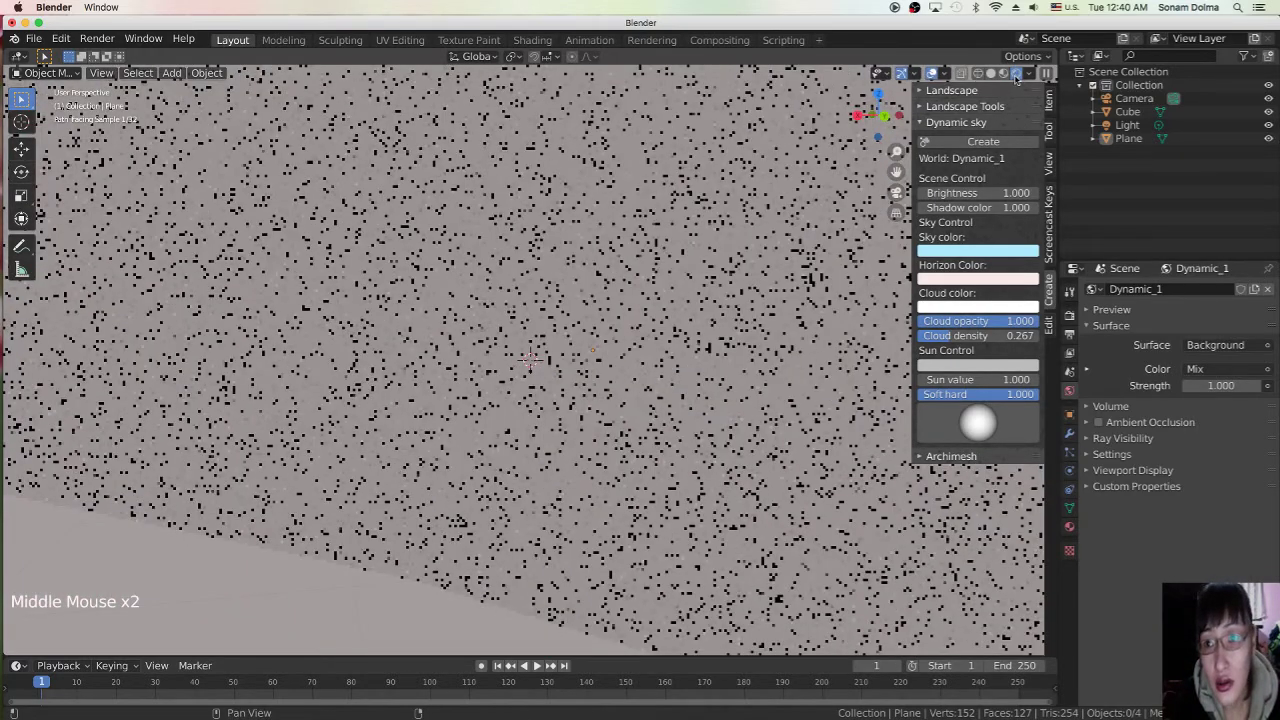
pyautogui.moveTo(640, 400); pyautogui.dragTo(636, 313, button='middle')
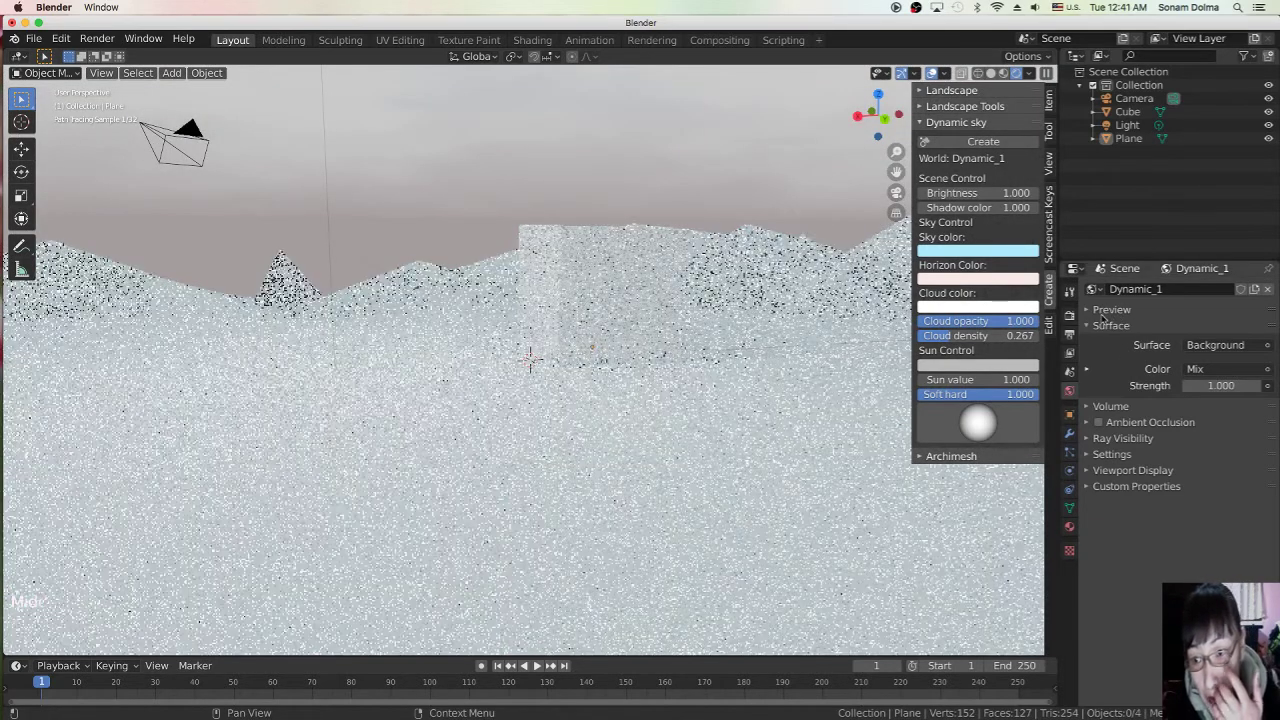
# Step: Change the render engine from Cycles to Eevee and view the cube and terrain against the sky
pyautogui.click(1070, 318)
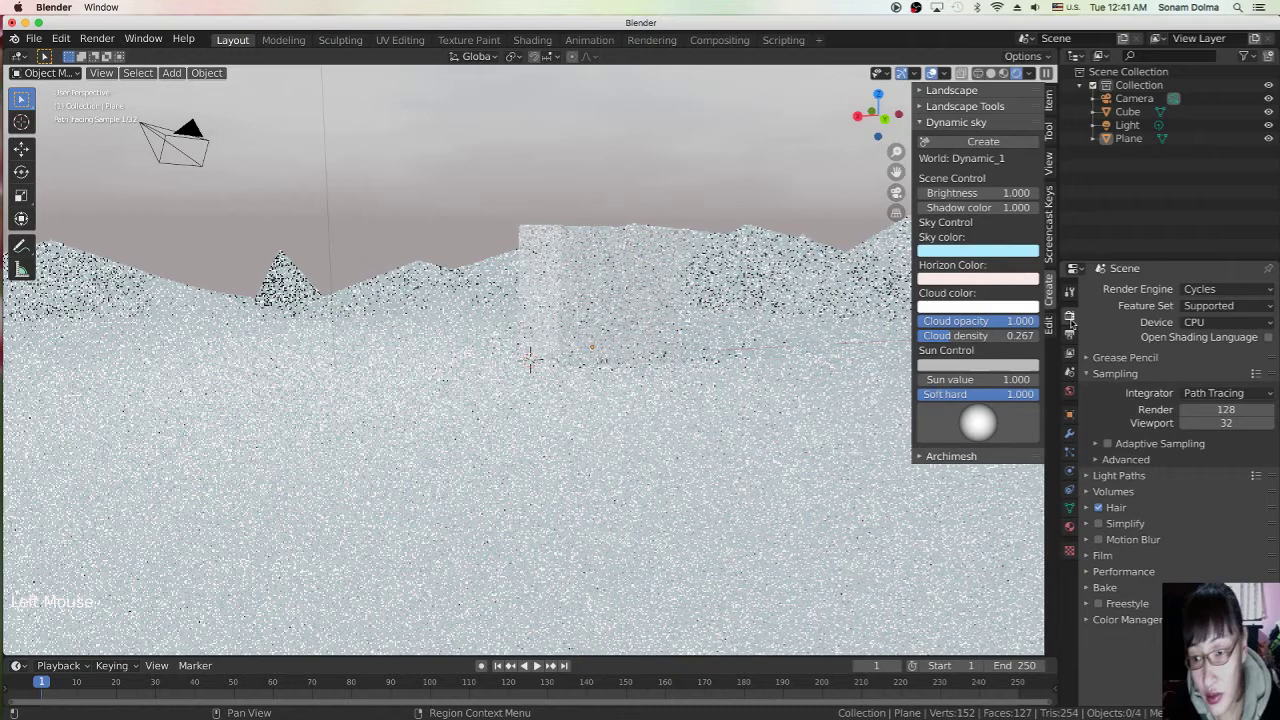
pyautogui.click(1209, 290)
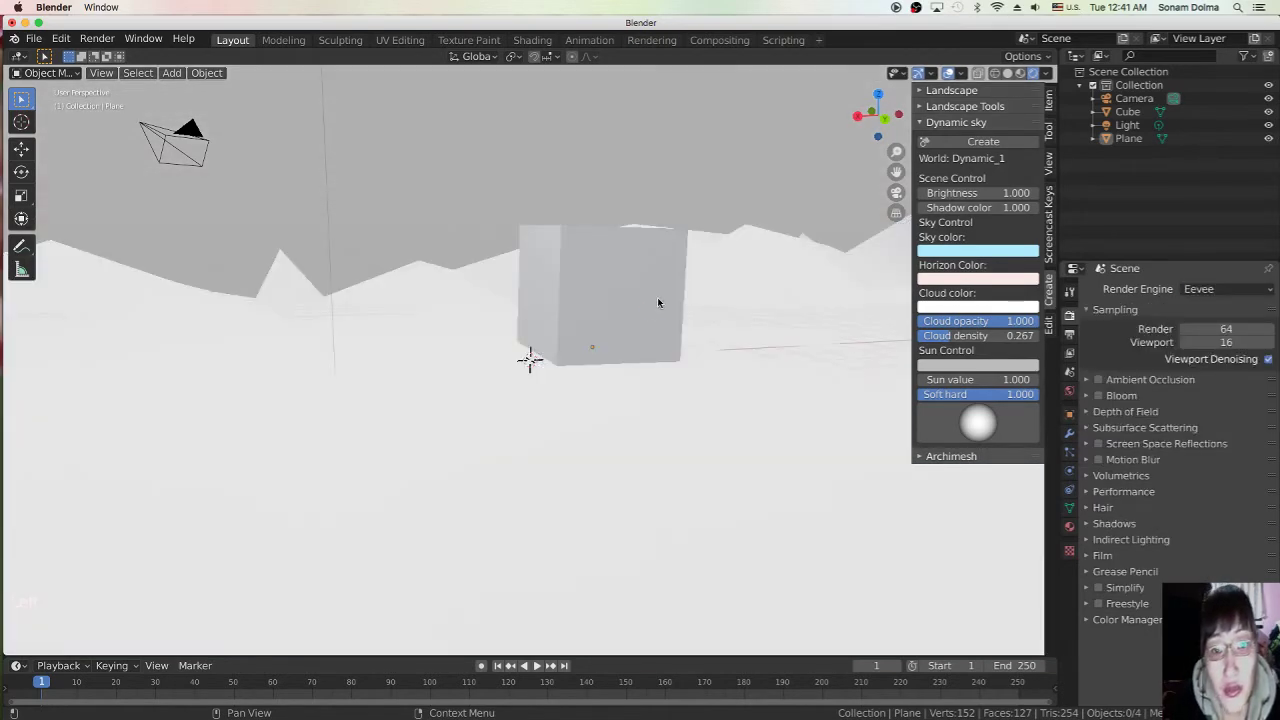
pyautogui.moveTo(658, 303); pyautogui.dragTo(677, 331, button='middle')
pyautogui.scroll(-1, 665, 334)
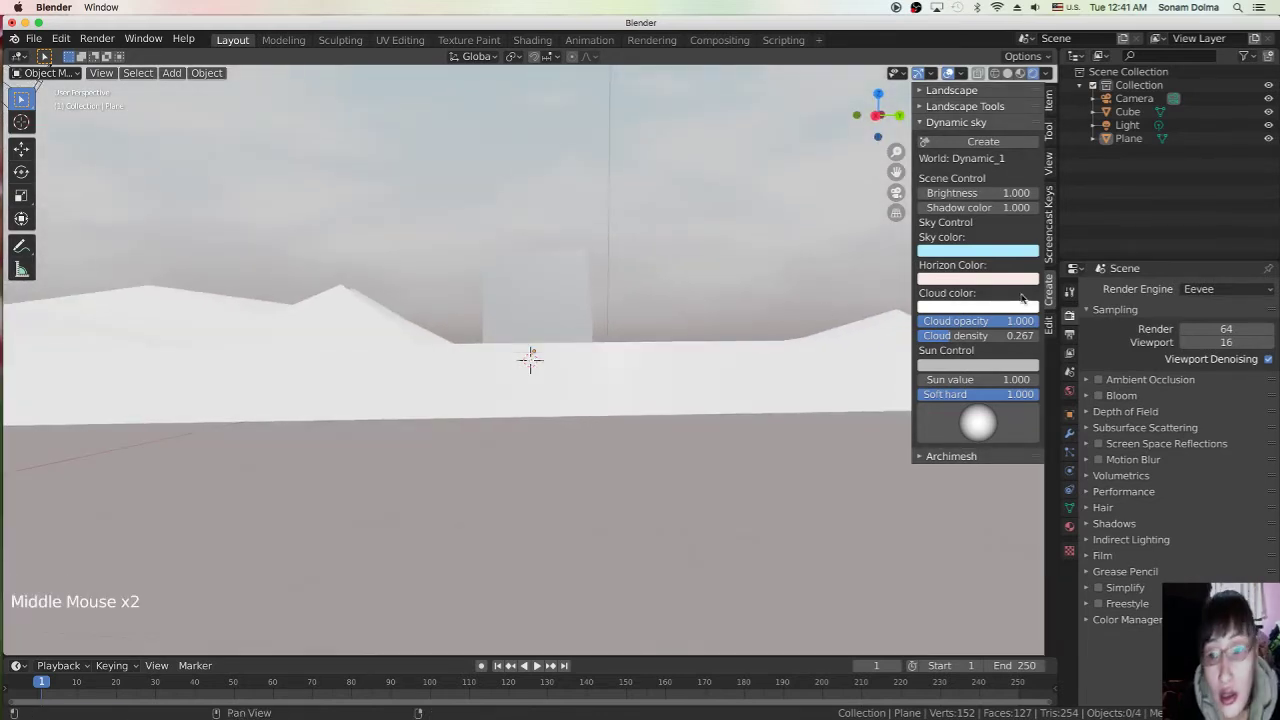
# Step: Set the dynamic sky's sky color to a saturated blue with hue 0.589 and saturation 0.803
pyautogui.click(961, 251)
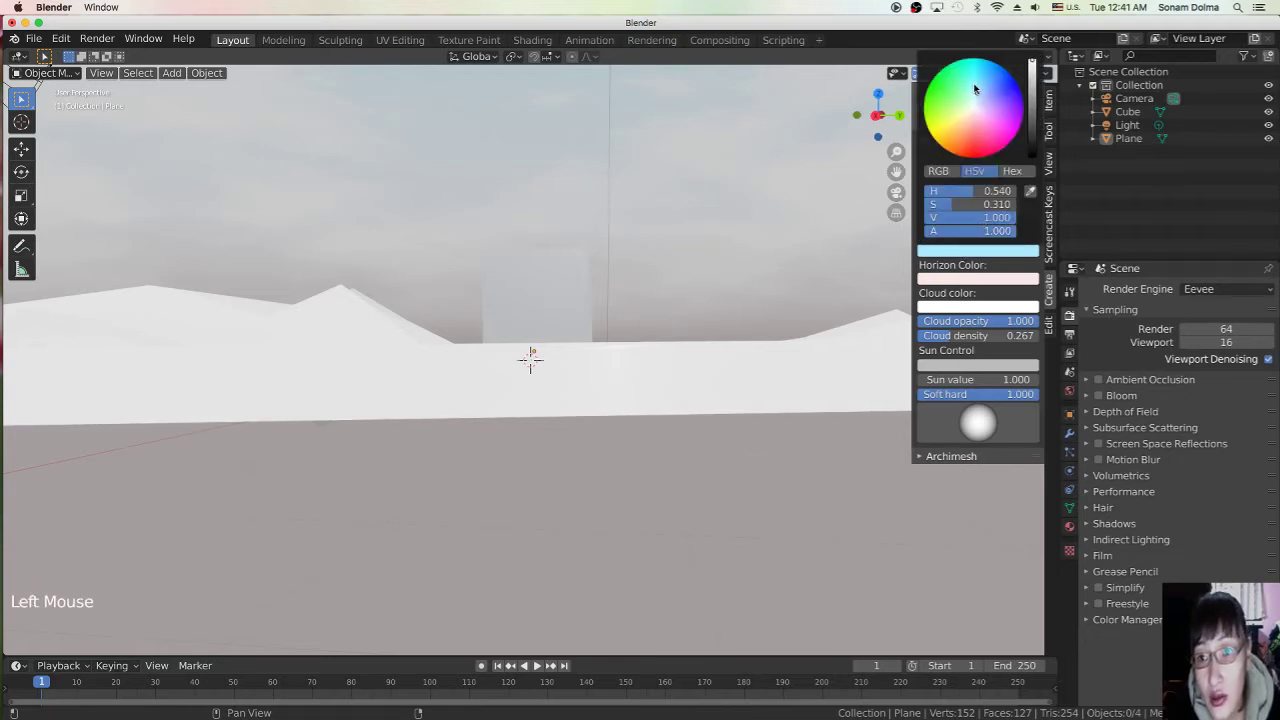
pyautogui.moveTo(979, 96); pyautogui.dragTo(993, 77)
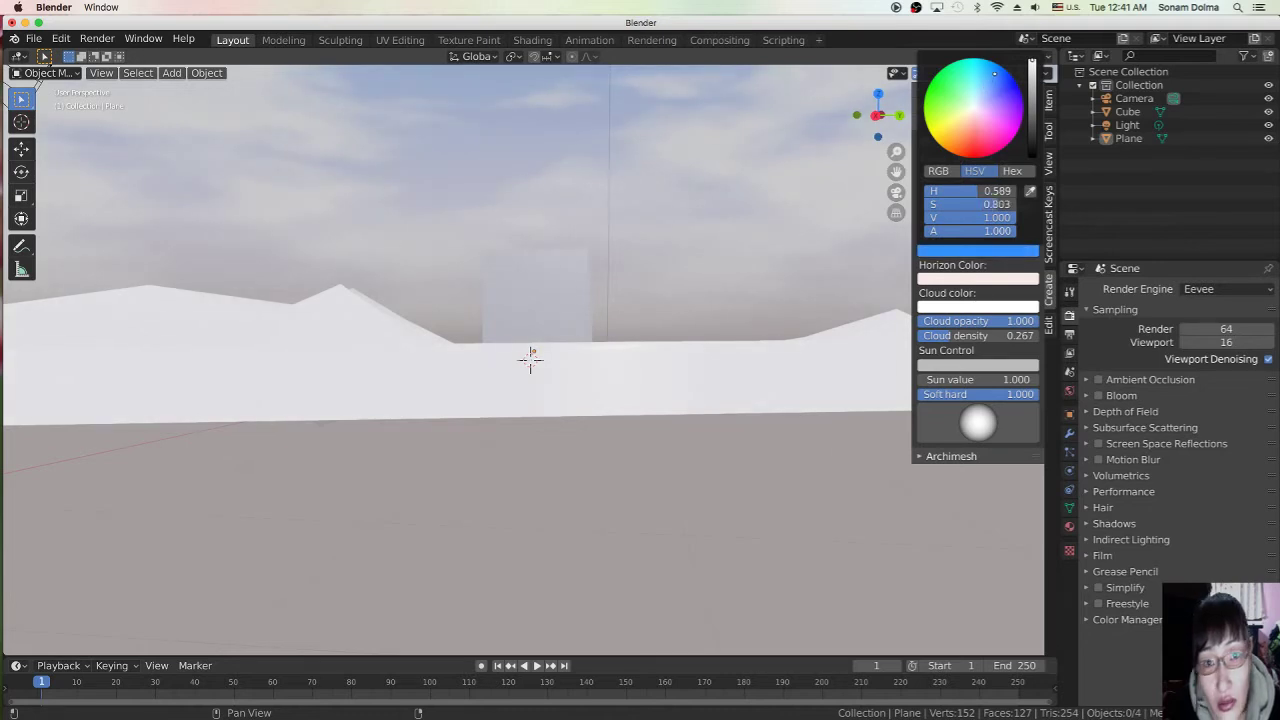
pyautogui.click(975, 279)
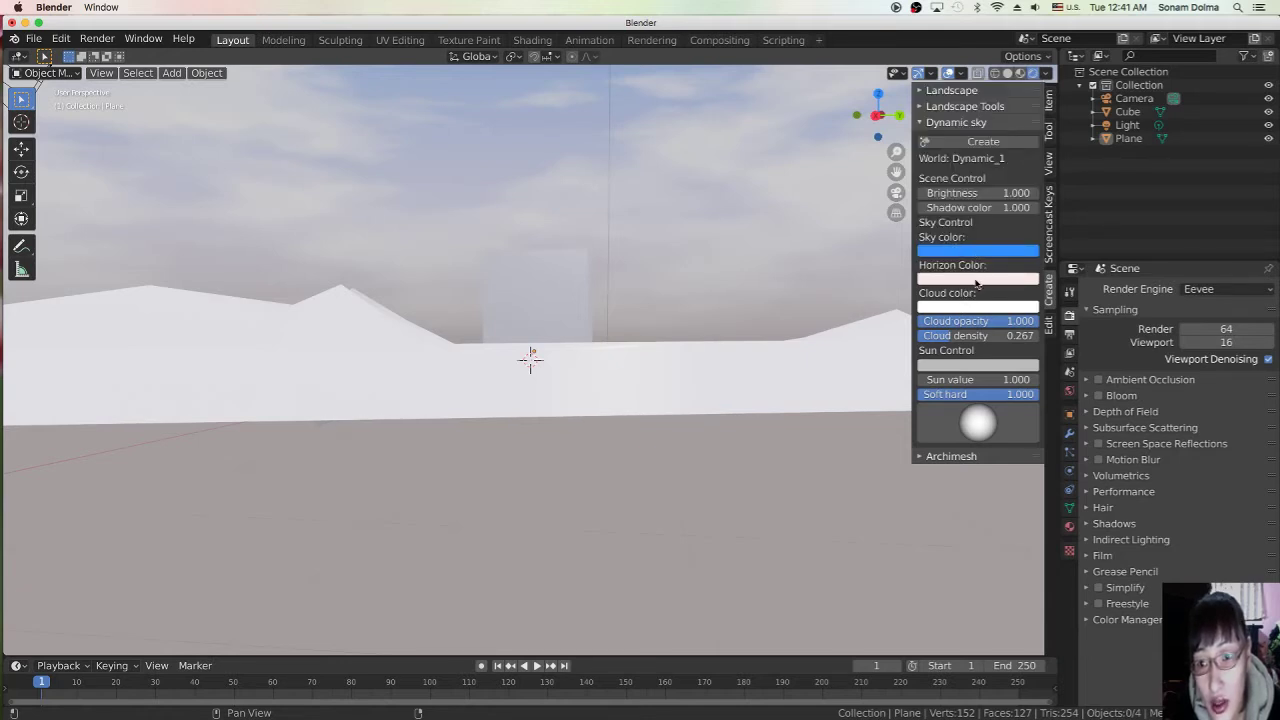
# Step: Change the dynamic sky's horizon color to a darker warm grey with saturation 0.055 and value 0.762
pyautogui.click(977, 280)
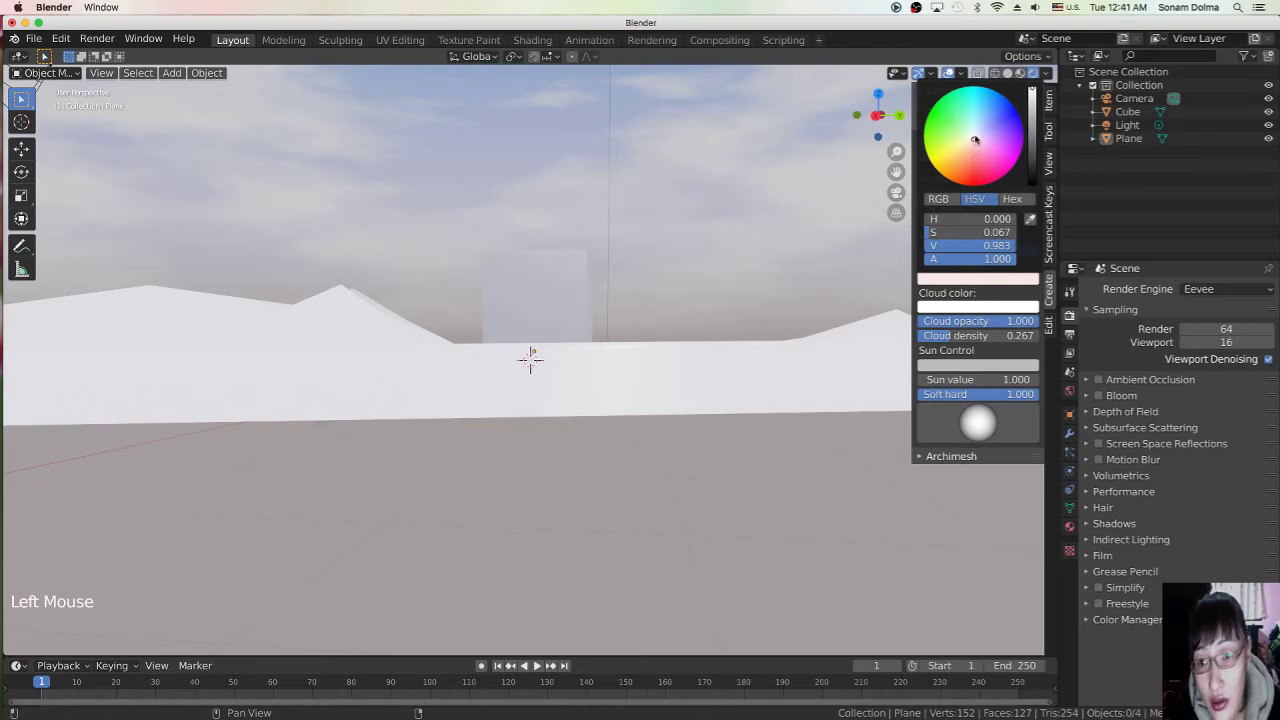
pyautogui.moveTo(974, 140); pyautogui.dragTo(974, 141)
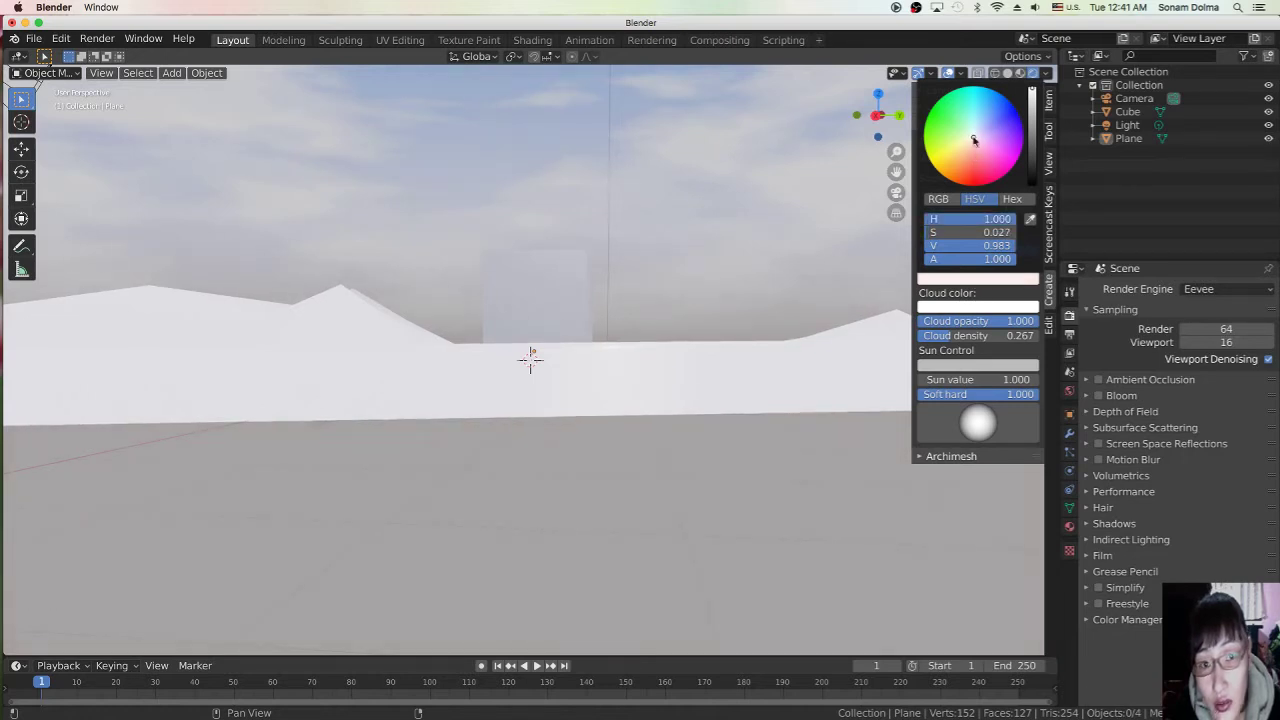
pyautogui.click(971, 279)
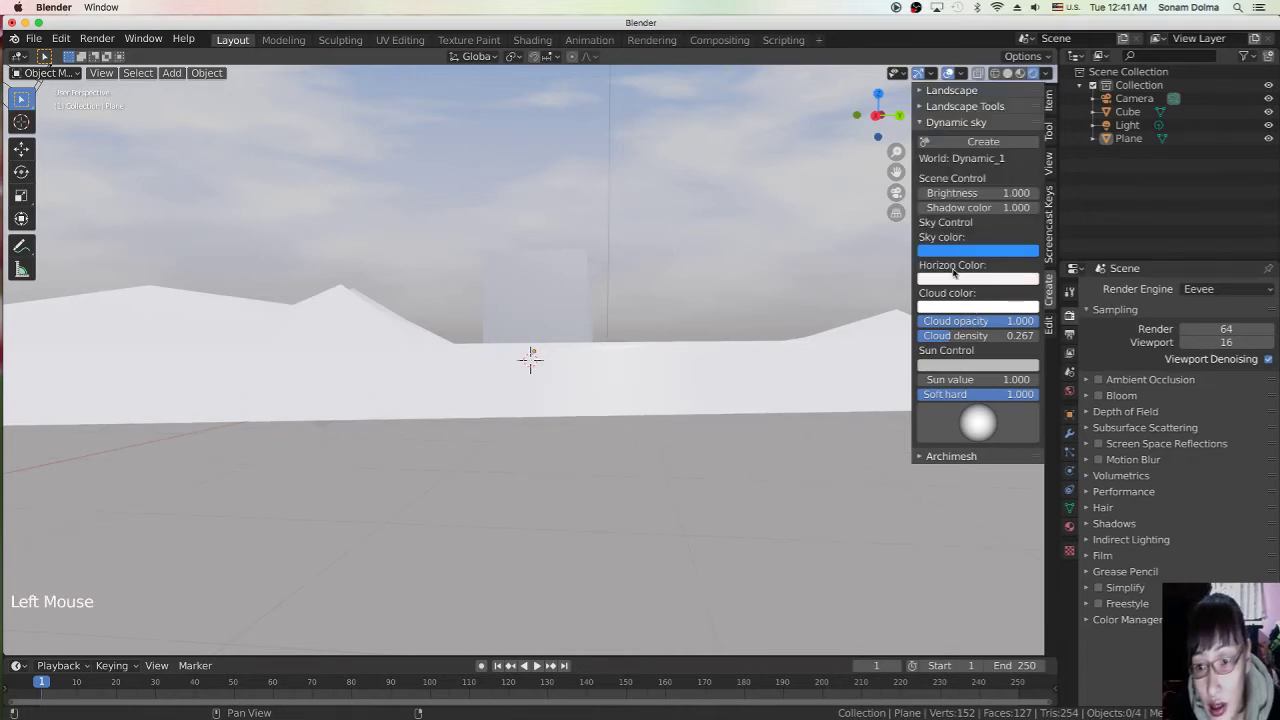
pyautogui.click(958, 279)
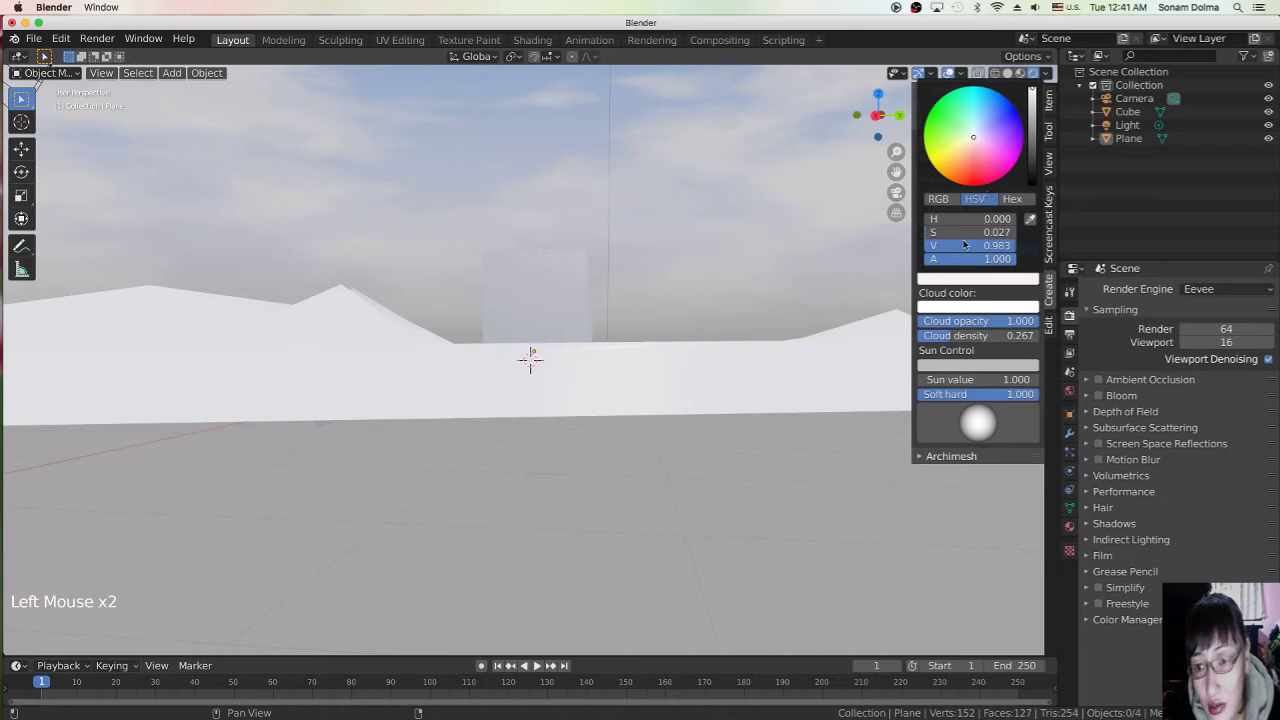
pyautogui.moveTo(955, 232)
pyautogui.mouseDown()
pyautogui.moveTo(990, 232)
pyautogui.moveTo(931, 232)
pyautogui.moveTo(965, 245)
pyautogui.mouseUp()
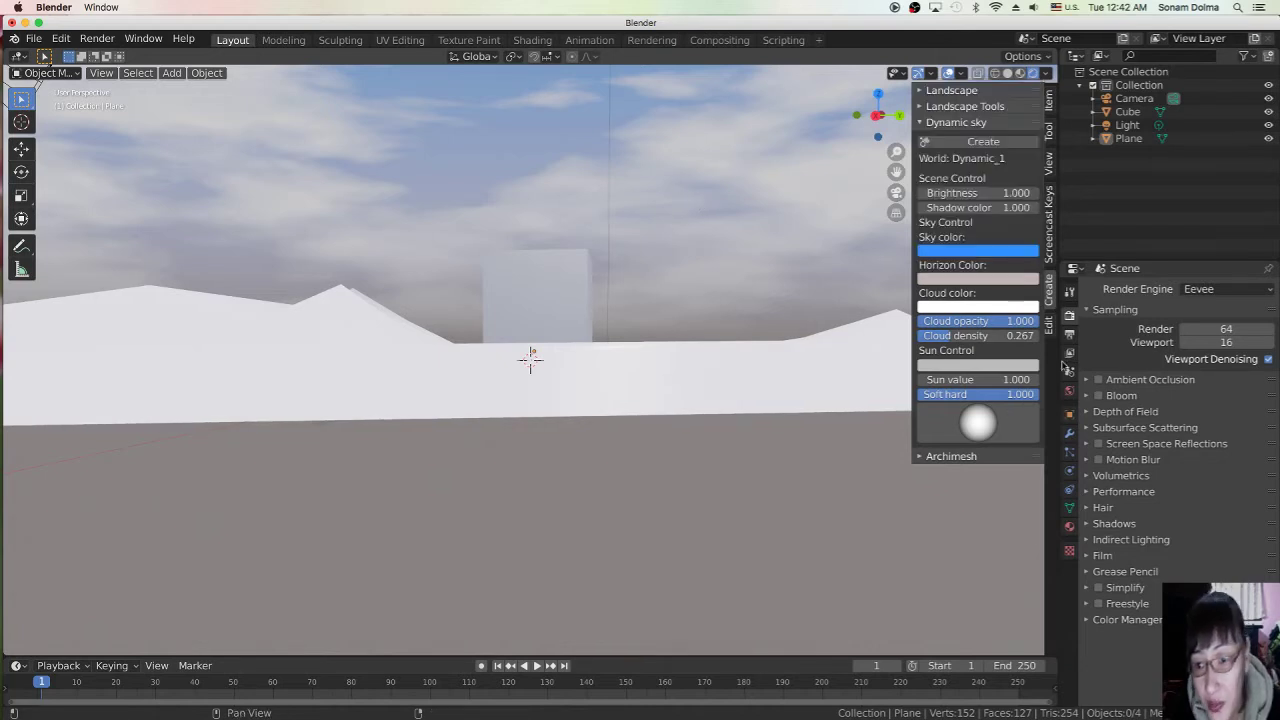
# Step: Set the dynamic sky's sun color to pale orange (H 0.078, S 0.227, V 0.927) and its sun value to 1.300
pyautogui.click(960, 366)
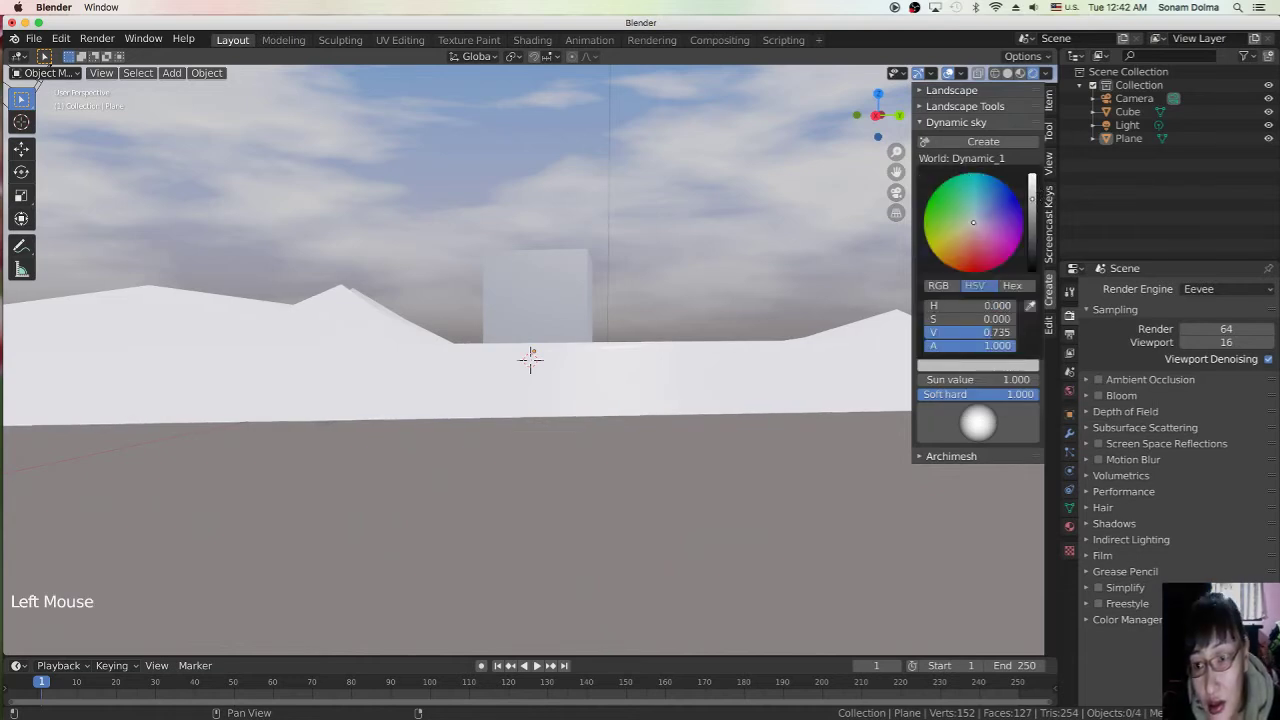
pyautogui.moveTo(1032, 200); pyautogui.dragTo(1032, 182)
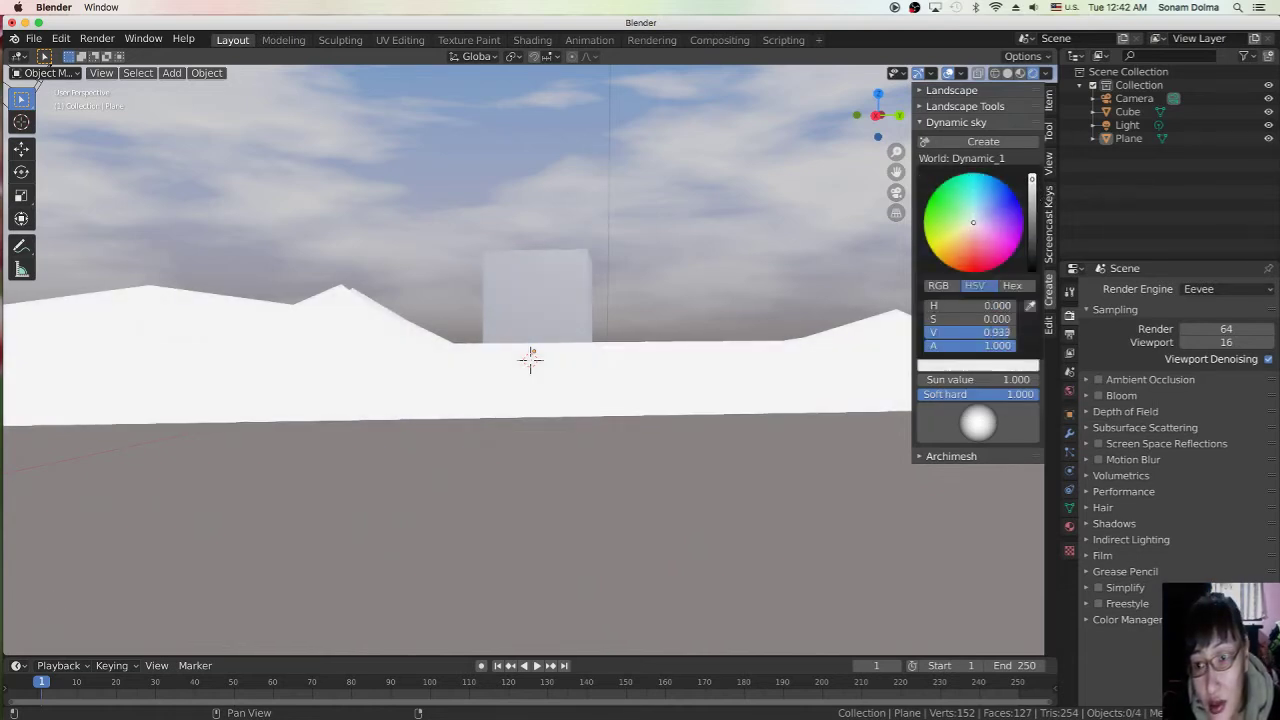
pyautogui.click(969, 232)
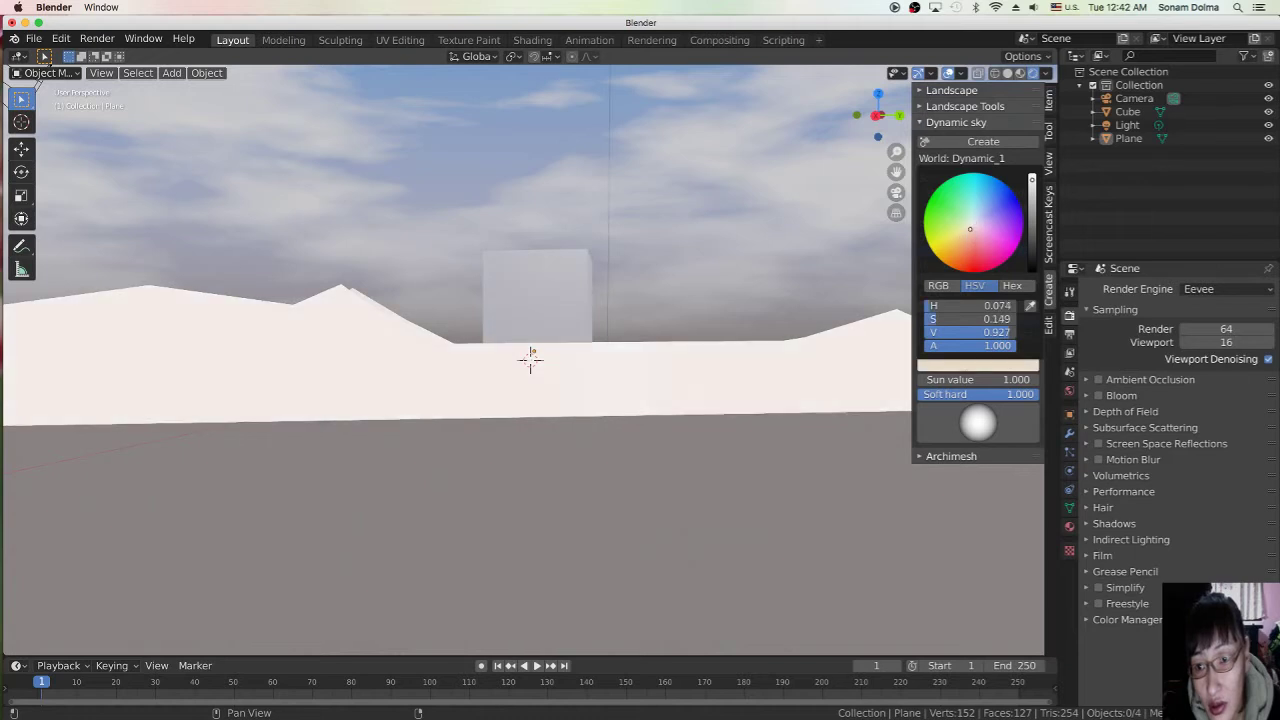
pyautogui.moveTo(970, 229); pyautogui.dragTo(967, 232)
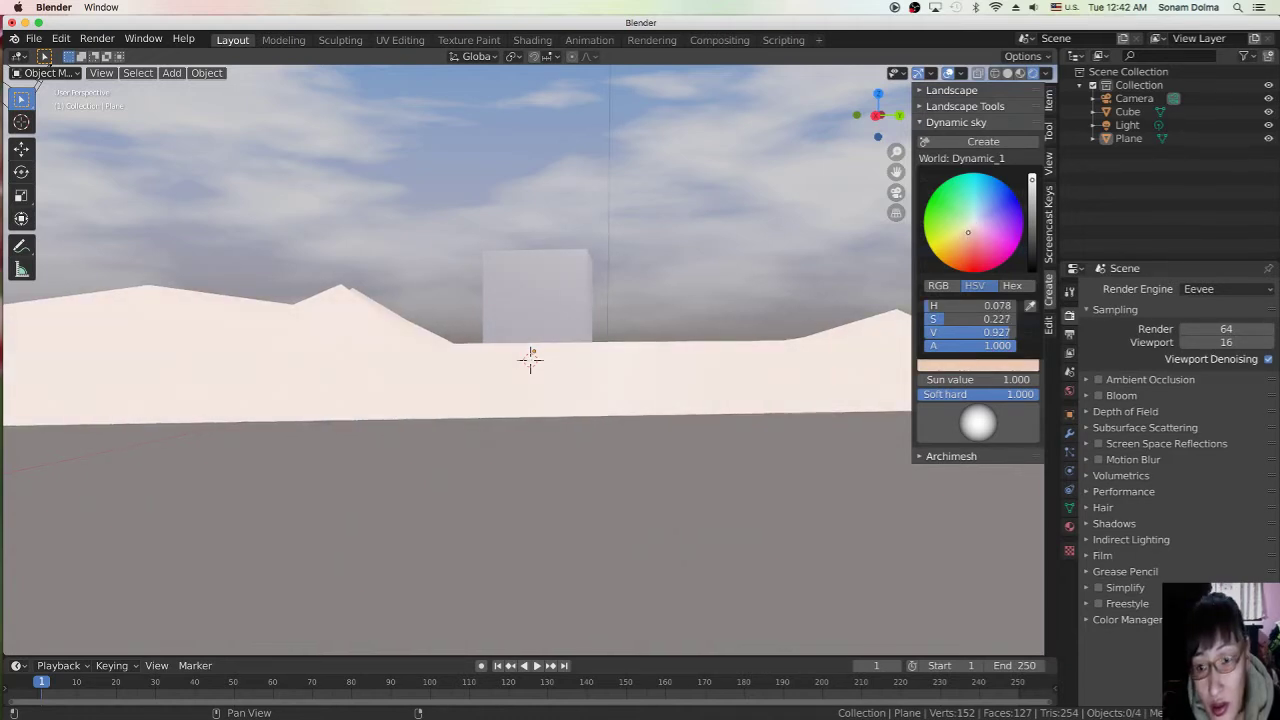
pyautogui.click(990, 380)
pyautogui.moveTo(990, 380)
pyautogui.mouseDown()
pyautogui.moveTo(1035, 380)
pyautogui.moveTo(1007, 380)
pyautogui.mouseUp()
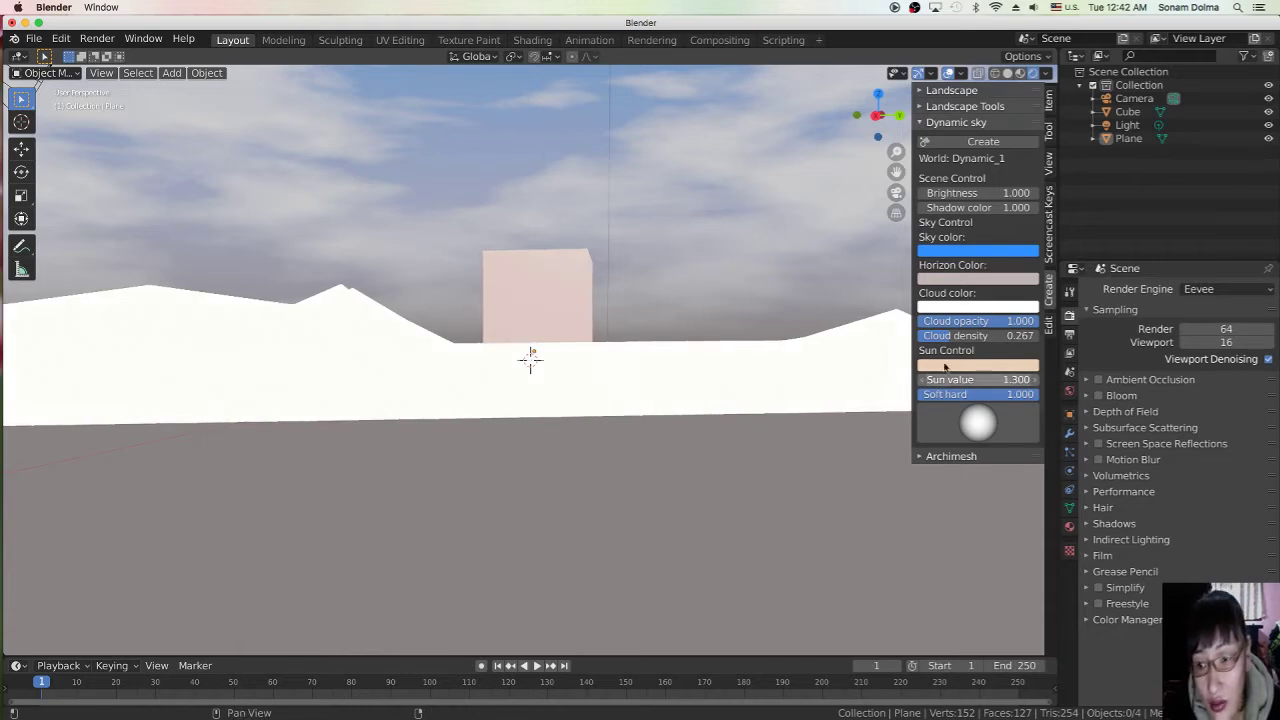
# Step: Select the scene's light and change its type from Point to Sun
pyautogui.click(1122, 125)
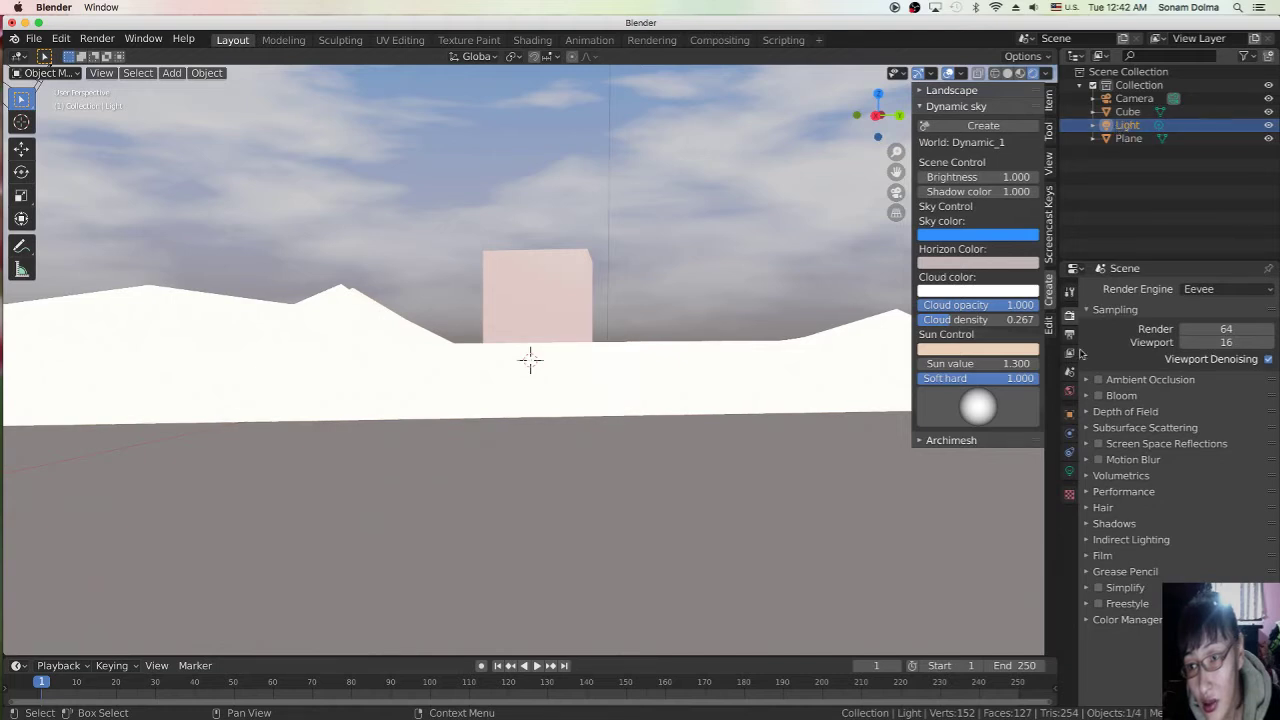
pyautogui.click(1070, 472)
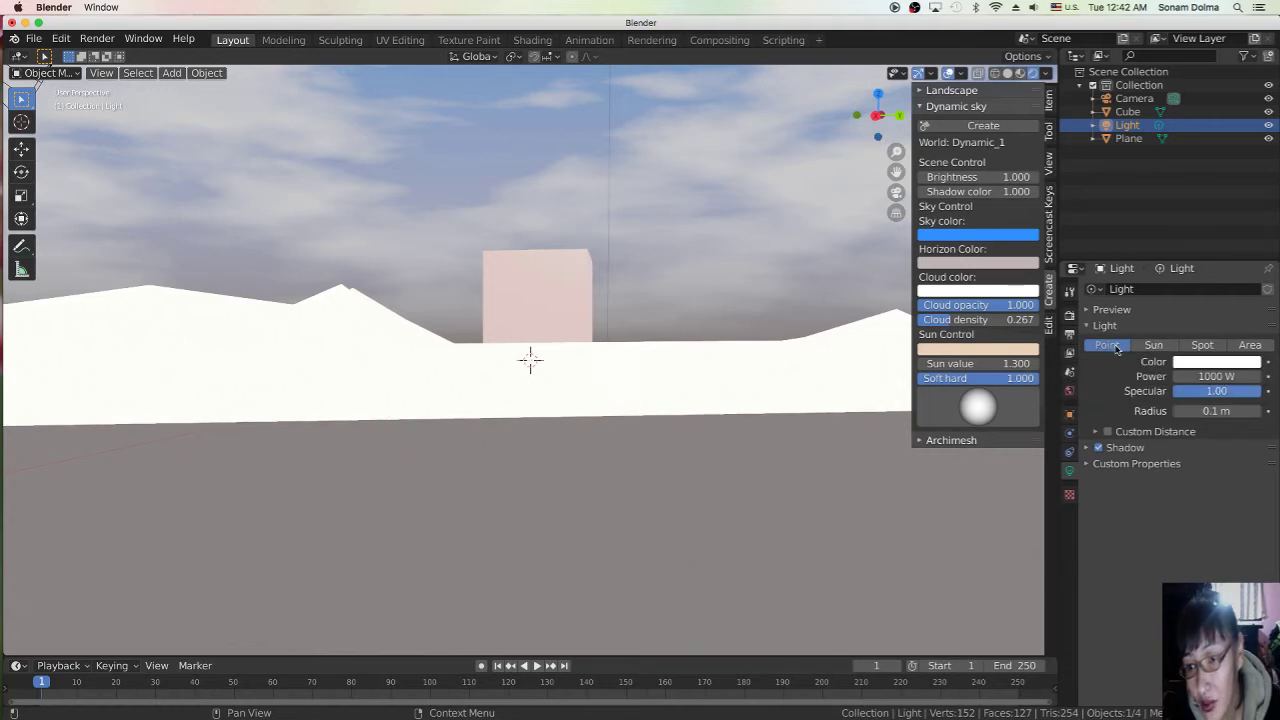
pyautogui.click(1155, 346)
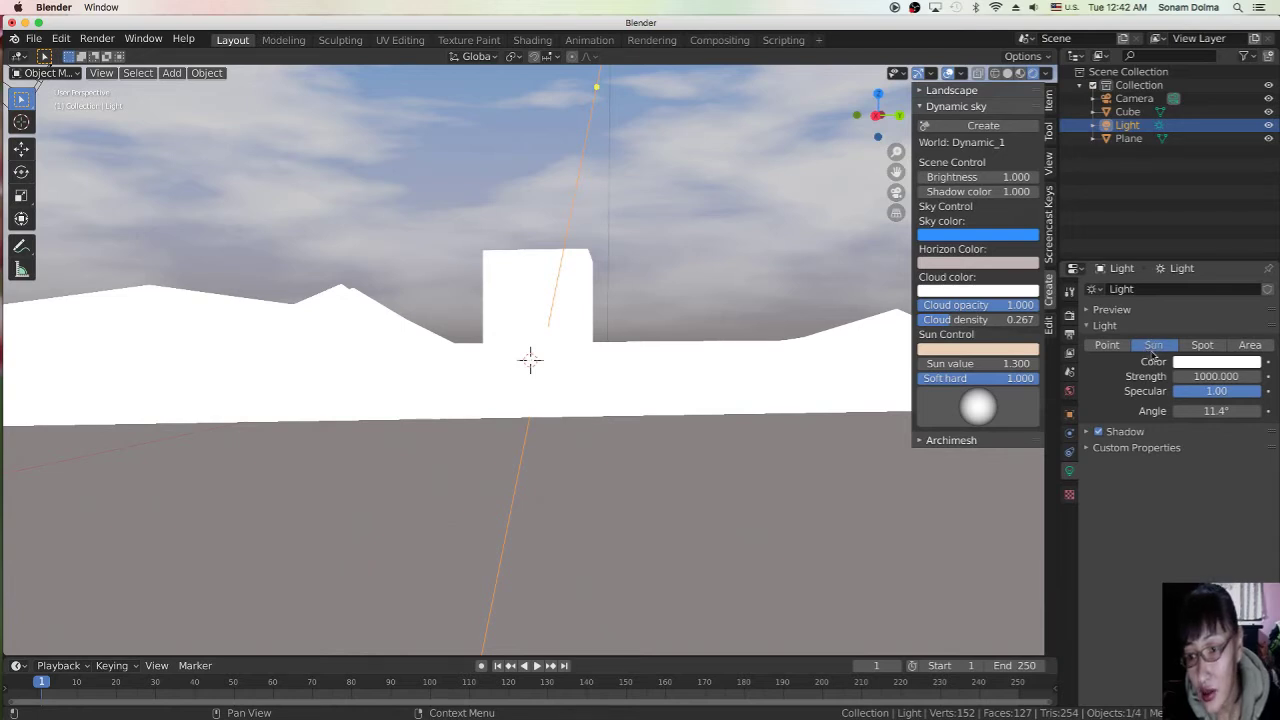
pyautogui.moveTo(737, 286); pyautogui.dragTo(700, 300, button='middle')
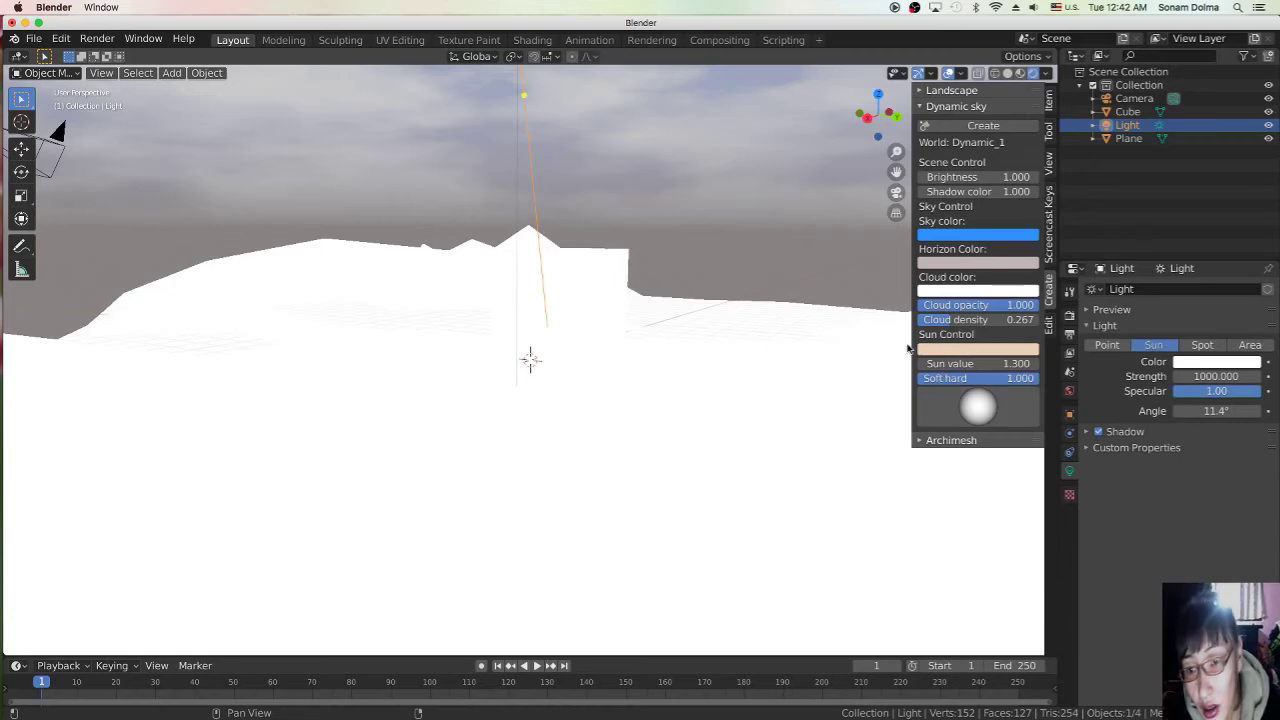
# Step: Select the cube and move it freely about 0.6 m across the terrain
pyautogui.click(605, 323)
pyautogui.moveTo(605, 323); pyautogui.dragTo(746, 331, button='middle')
pyautogui.moveTo(507, 308); pyautogui.dragTo(513, 308, button='middle')
pyautogui.click(513, 308)
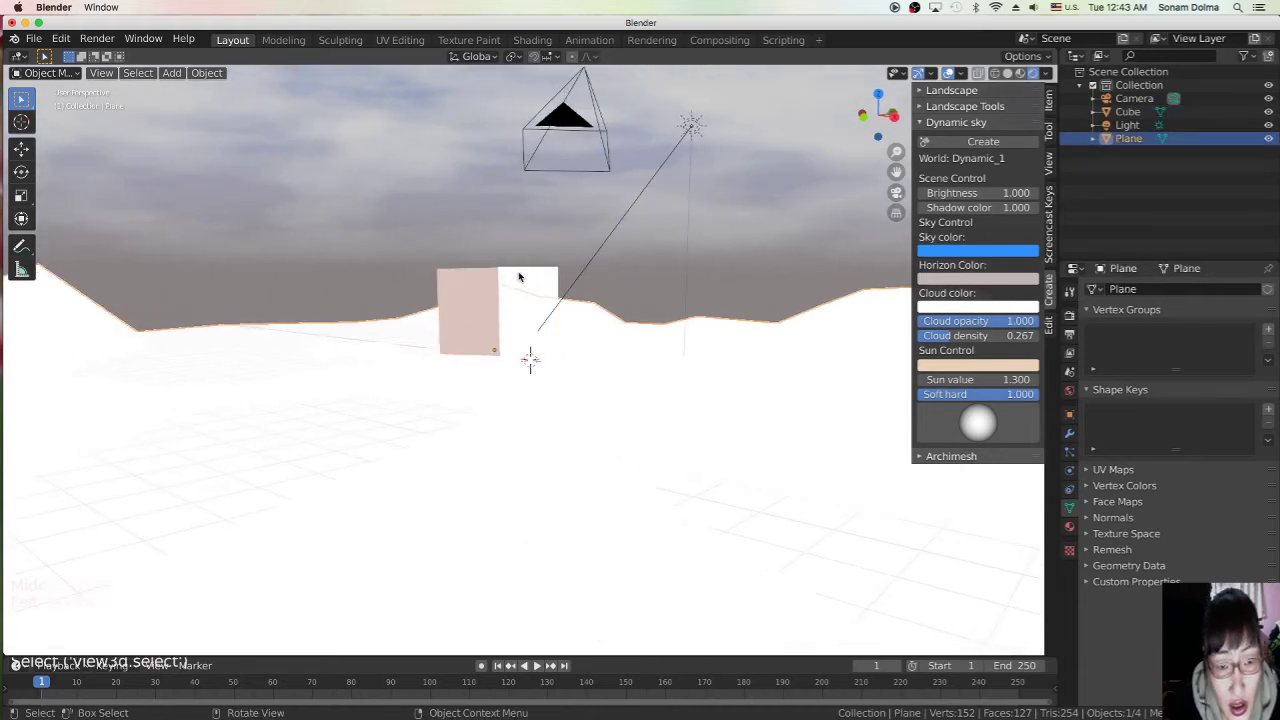
pyautogui.click(519, 272)
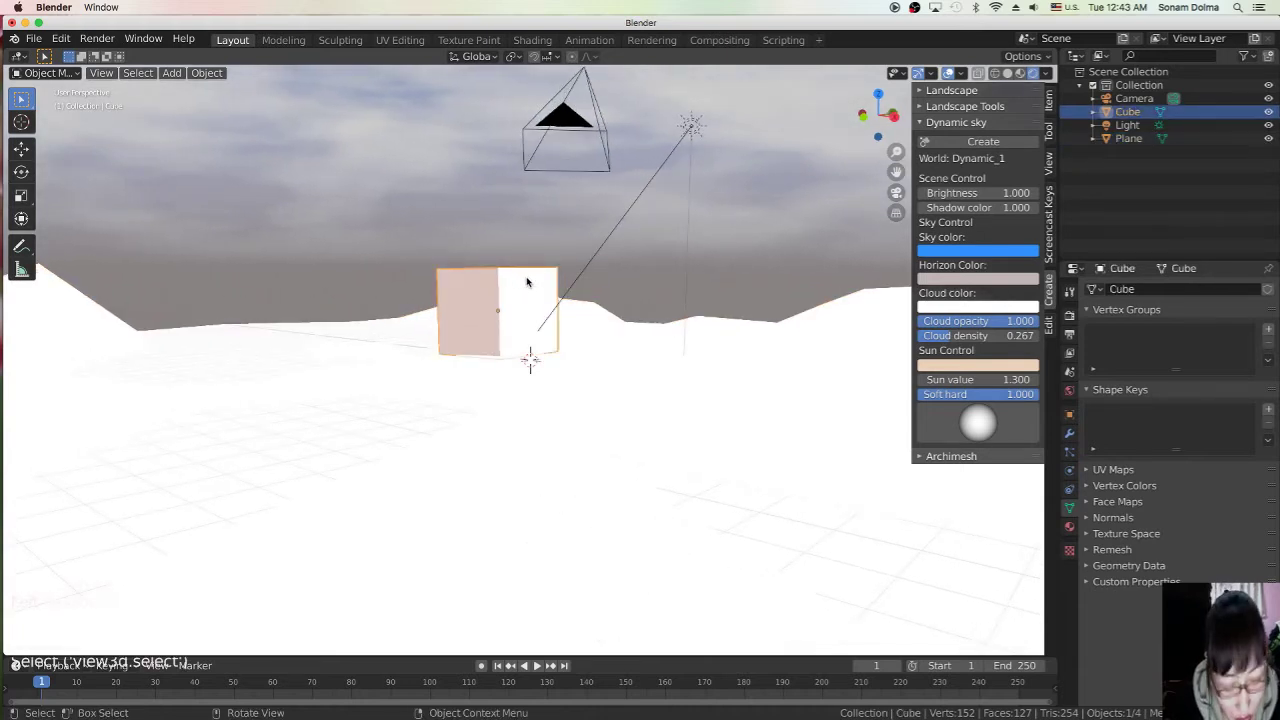
pyautogui.press('g')
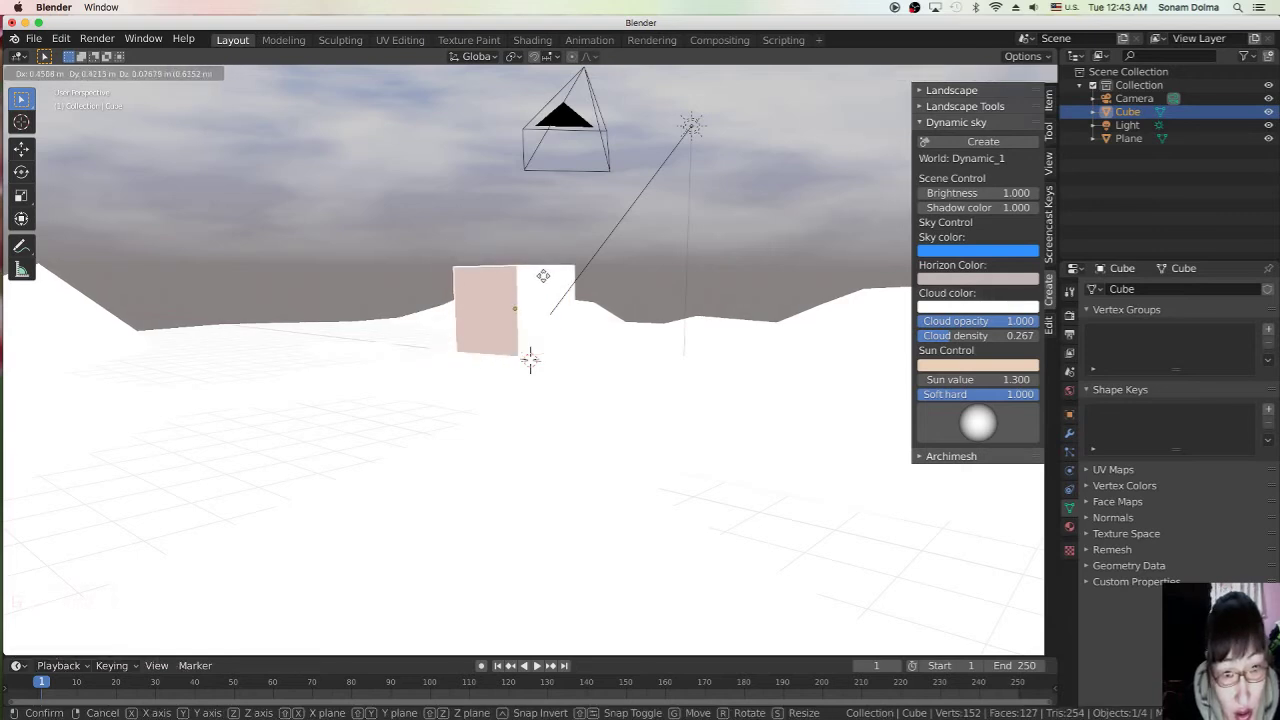
pyautogui.click(543, 276)
# Step: Select the sun light and set its strength to 2
pyautogui.click(695, 133)
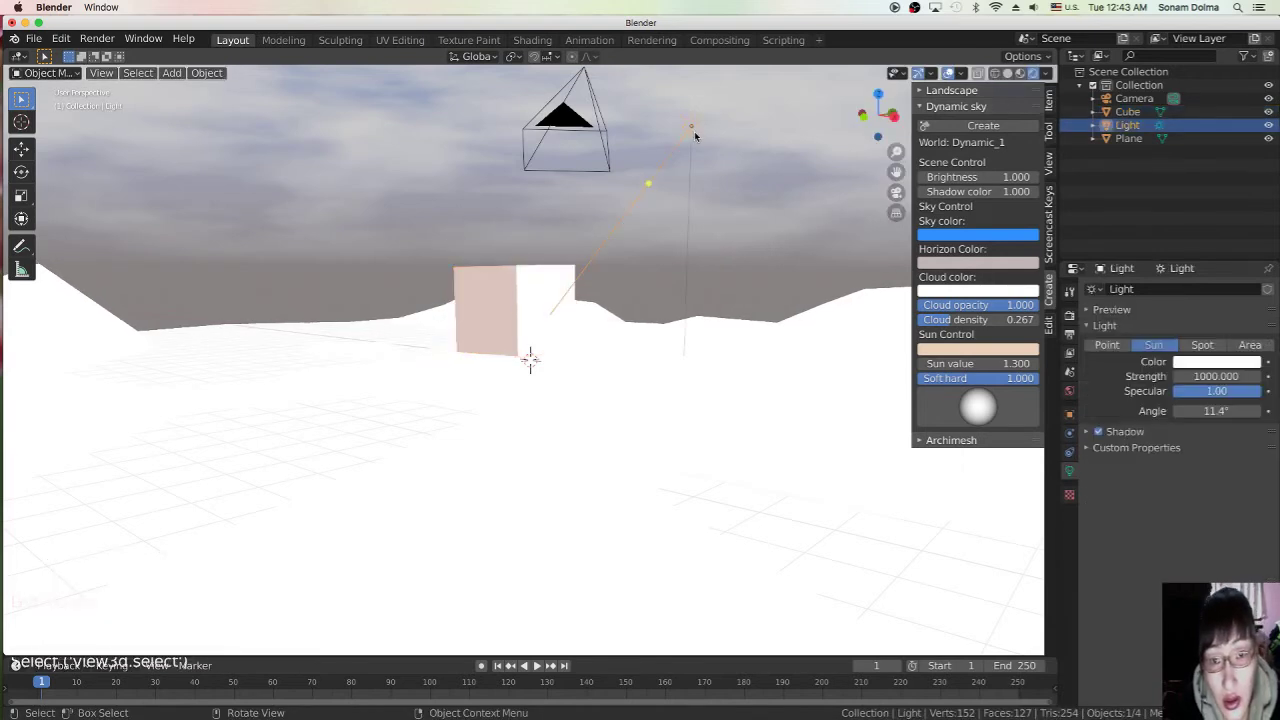
pyautogui.doubleClick(1213, 376)
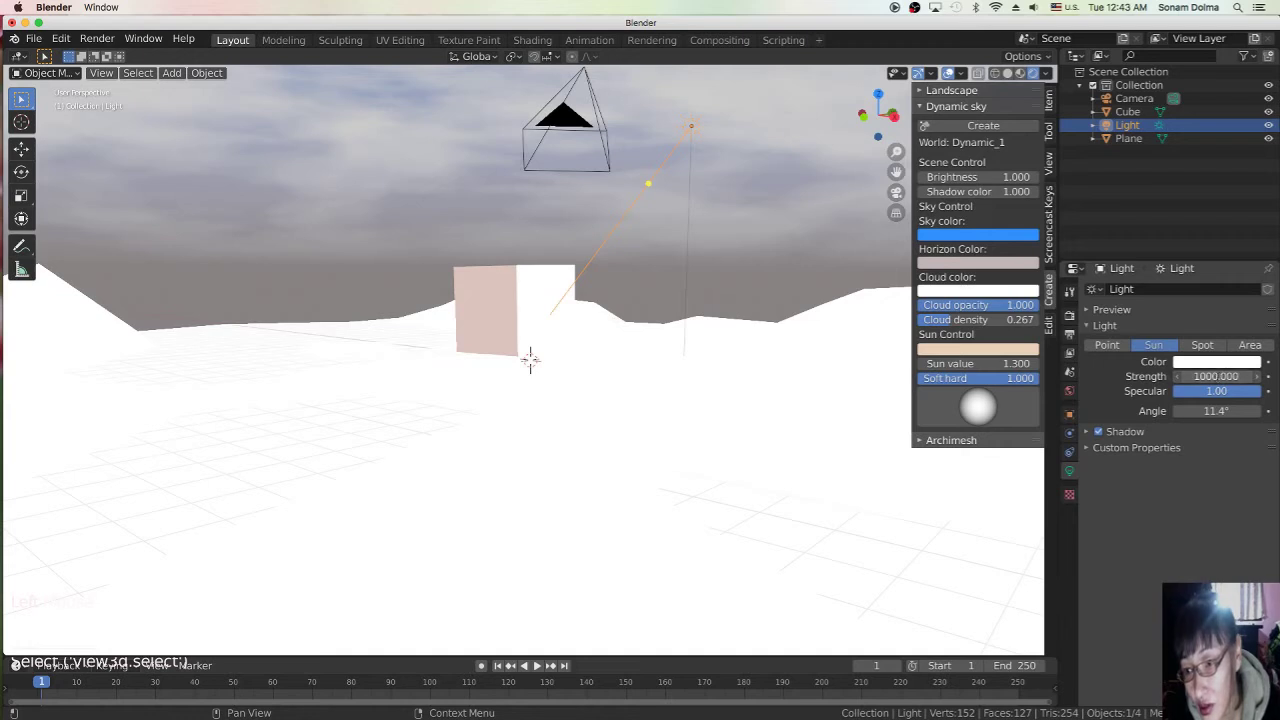
pyautogui.press('BackSpace')
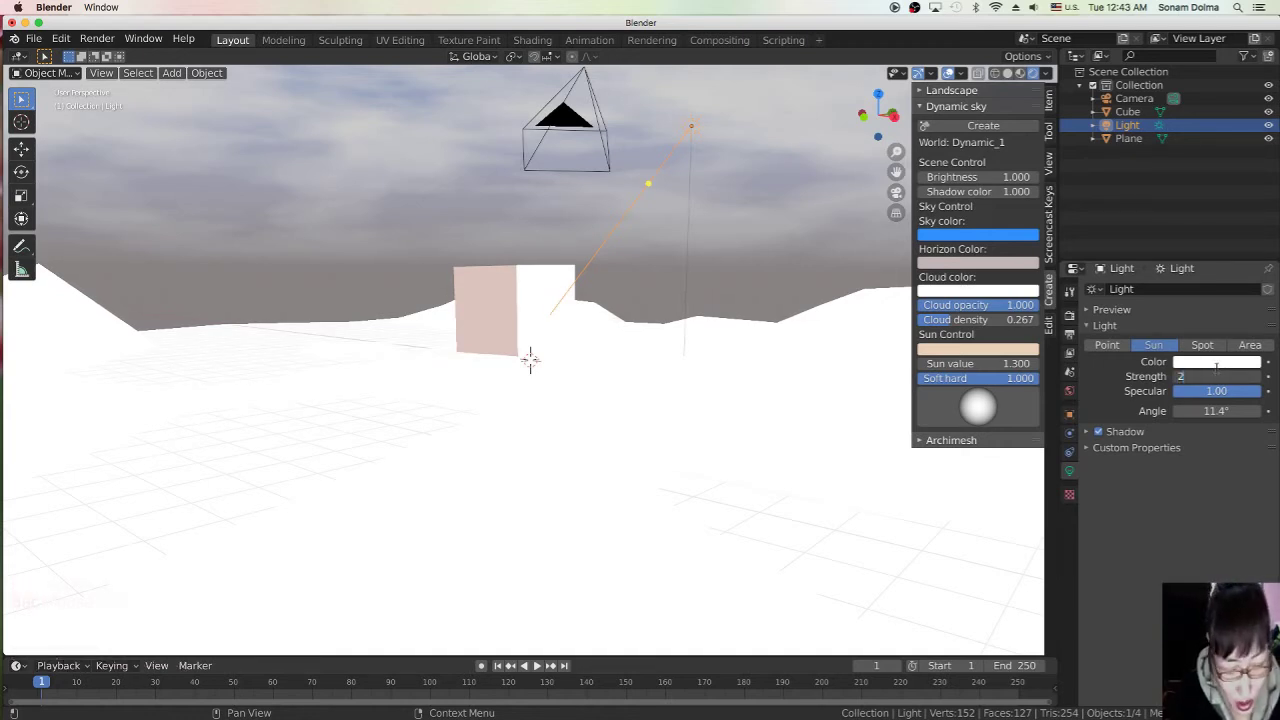
pyautogui.write('2')
pyautogui.press('Return')
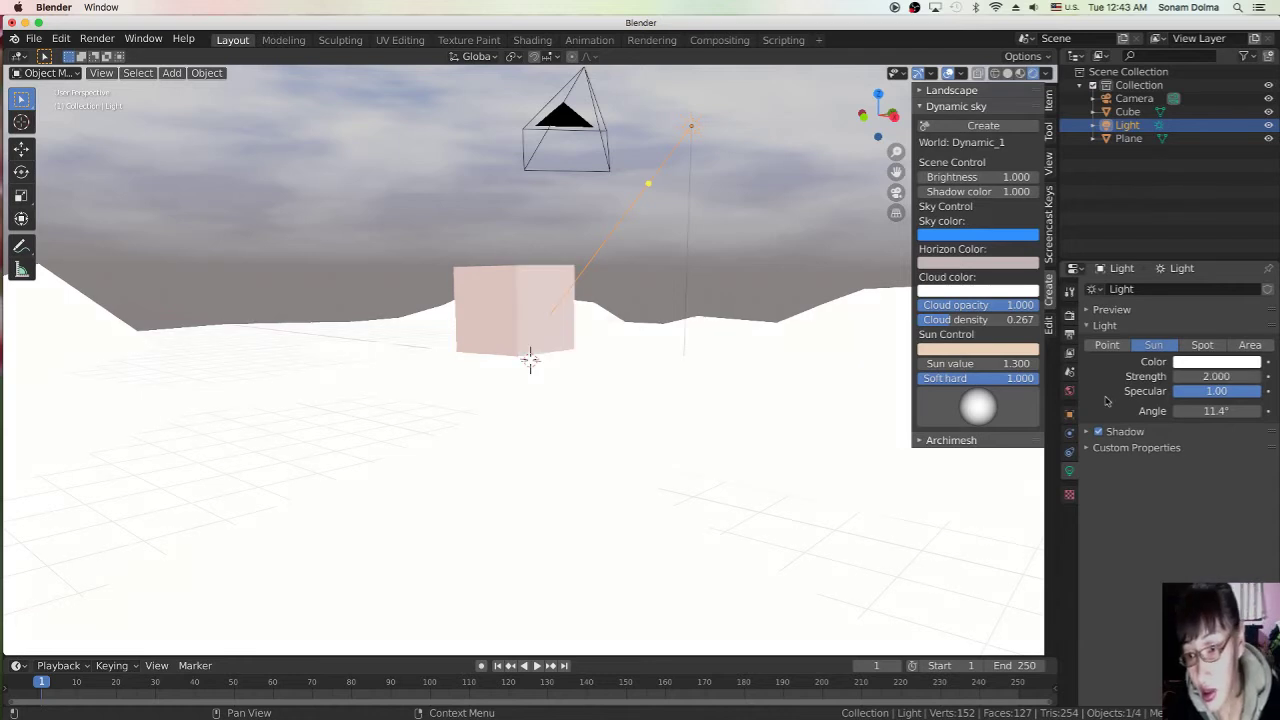
# Step: Examine how the sun lights the cube and terrain from several angles, and check the dynamic sky's cloud color
pyautogui.moveTo(491, 377); pyautogui.dragTo(523, 357, button='middle')
pyautogui.click(506, 331)
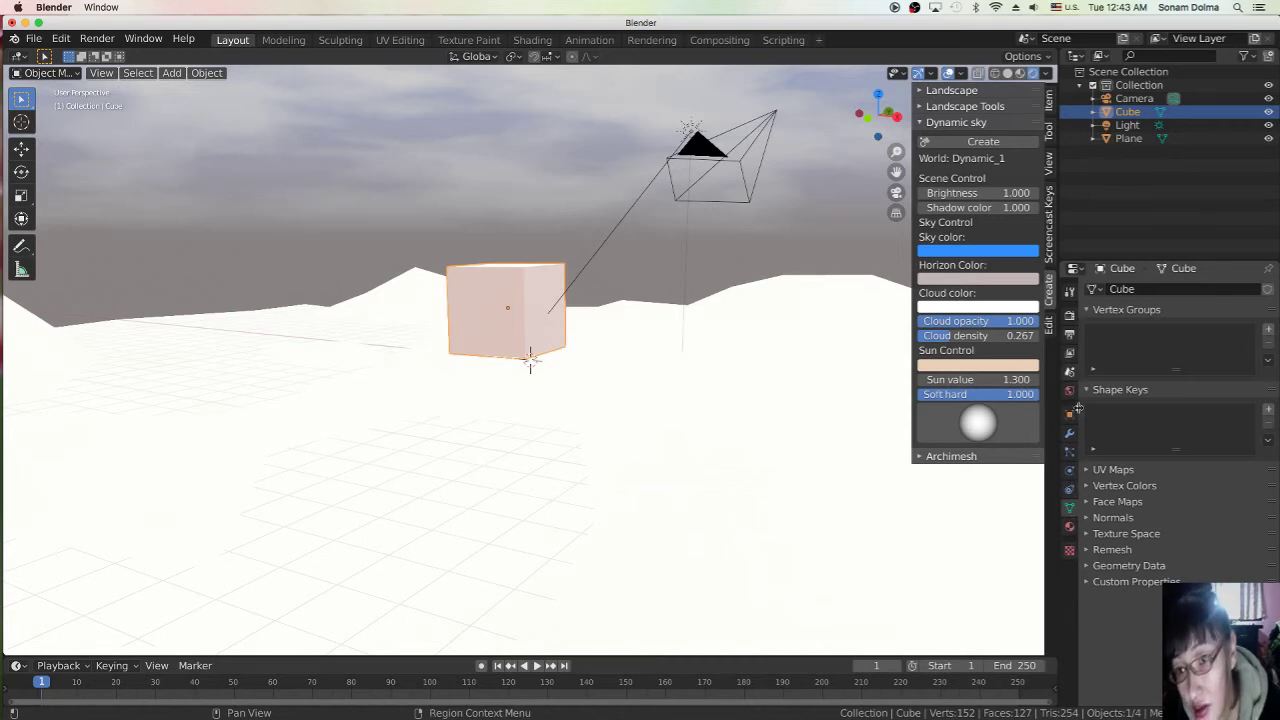
pyautogui.click(1118, 127)
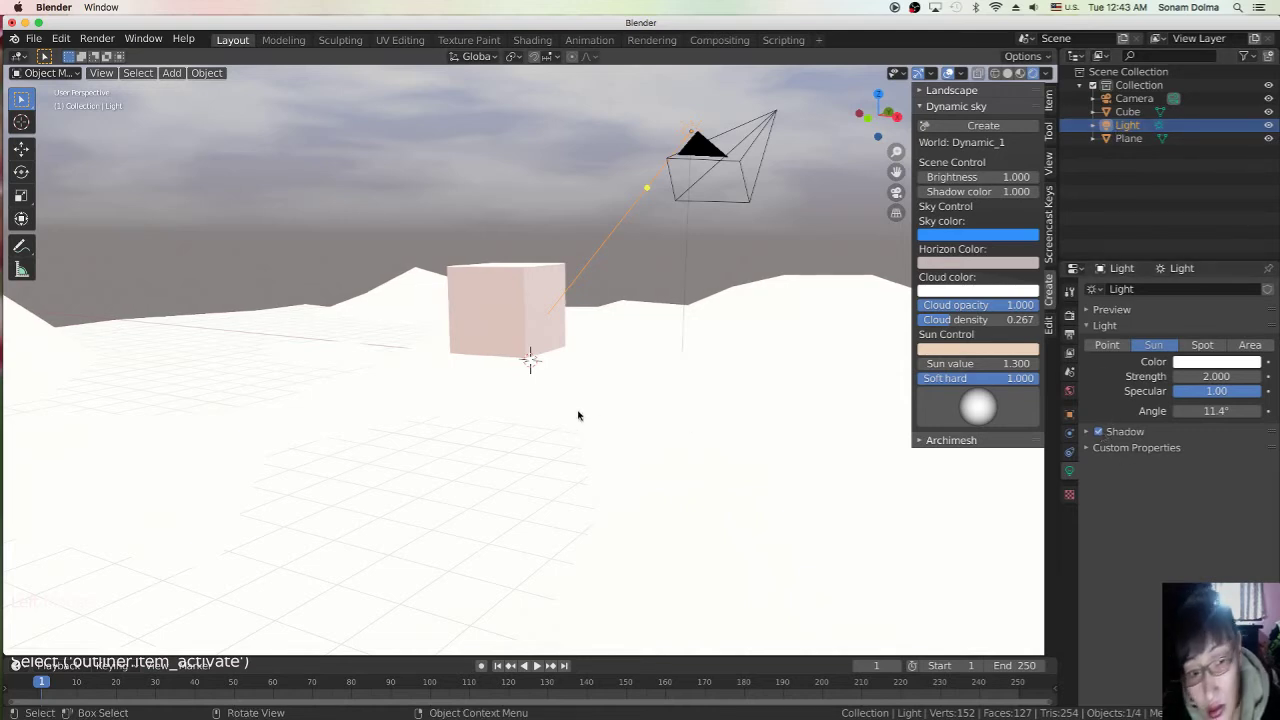
pyautogui.moveTo(578, 411); pyautogui.dragTo(592, 414, button='middle')
pyautogui.click(665, 485)
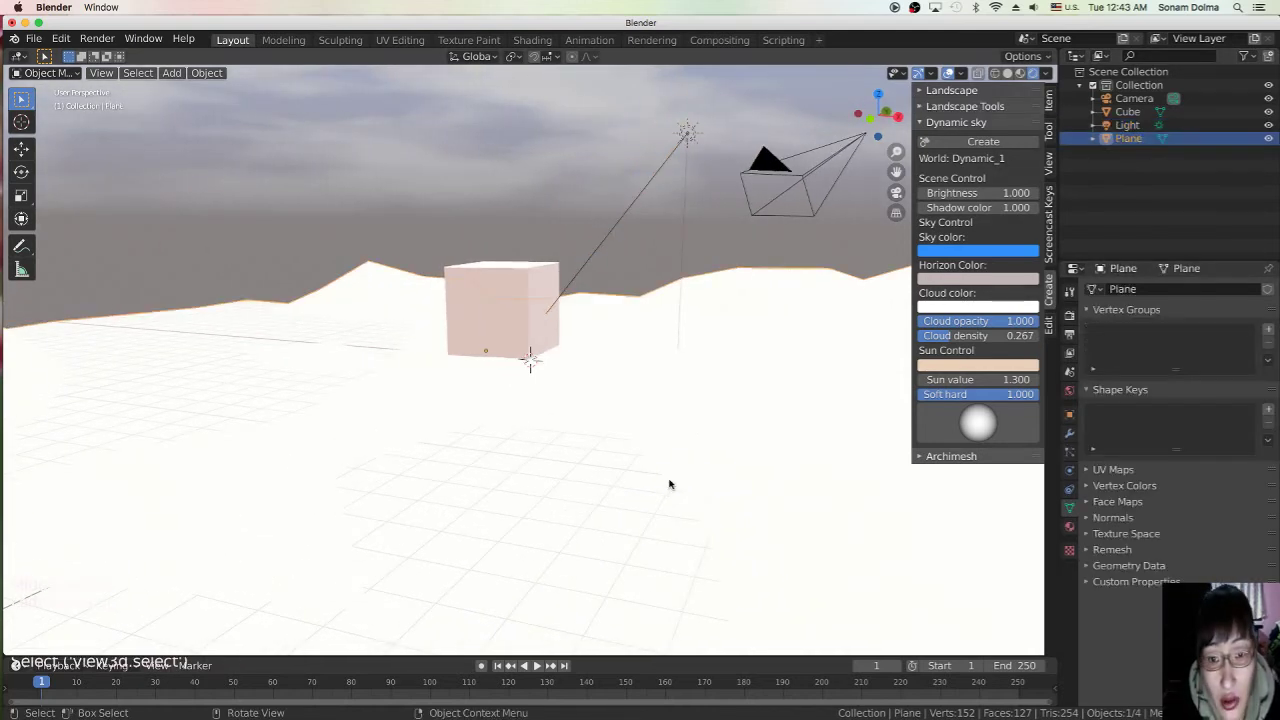
pyautogui.moveTo(666, 480)
pyautogui.mouseDown(button='middle')
pyautogui.moveTo(697, 482)
pyautogui.moveTo(654, 466)
pyautogui.mouseUp(button='middle')
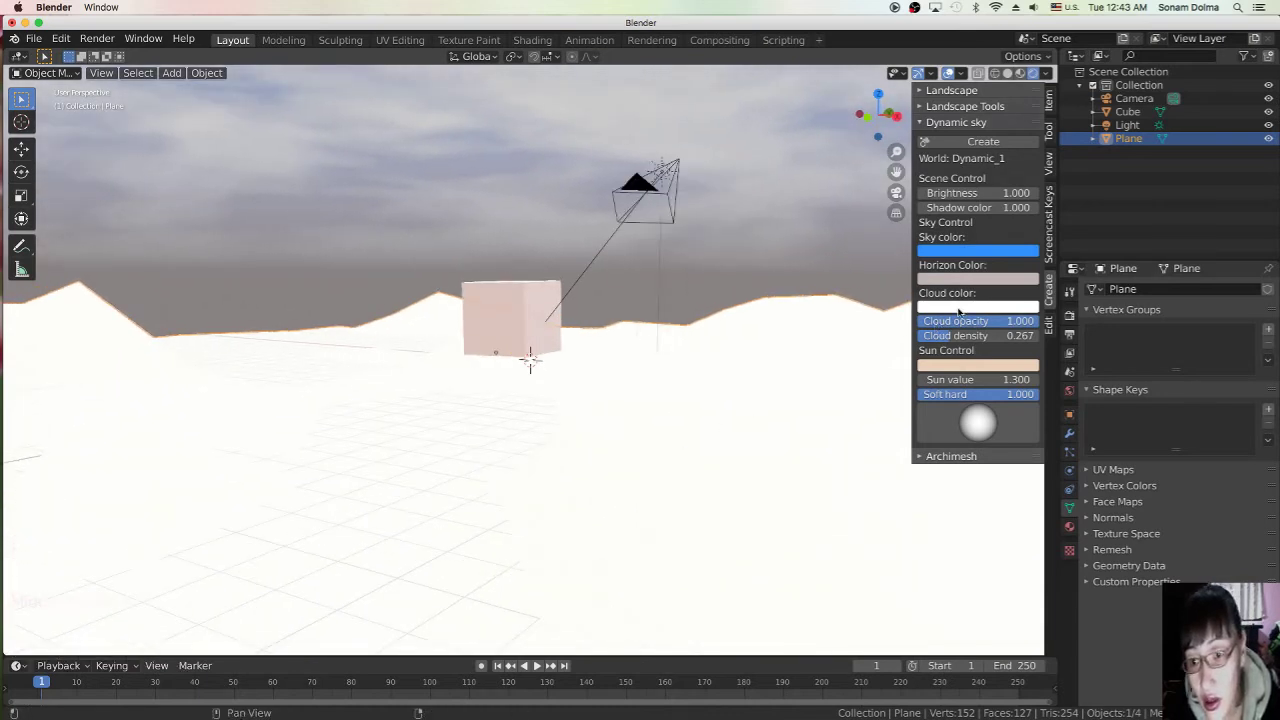
pyautogui.click(989, 307)
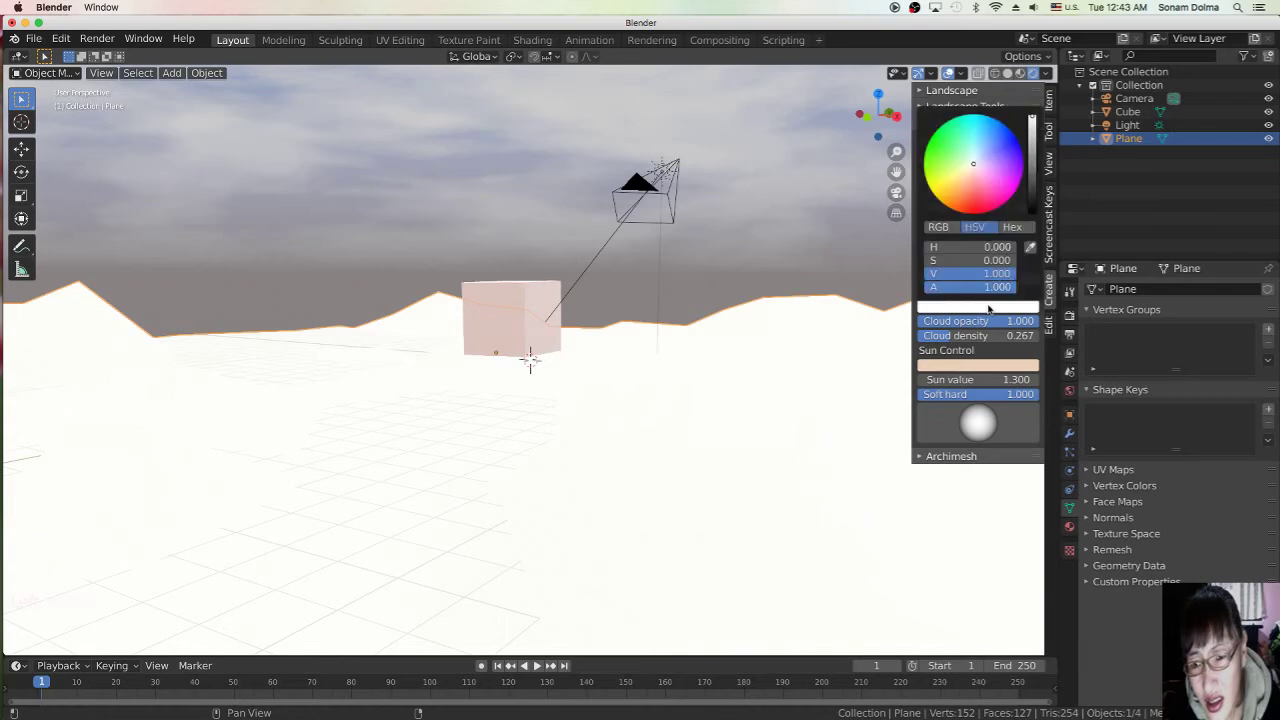
pyautogui.click(989, 308)
# Step: Set the dynamic sky's horizon color to a darker blue with H 0.589, S 0.551 and V 0.573
pyautogui.click(981, 280)
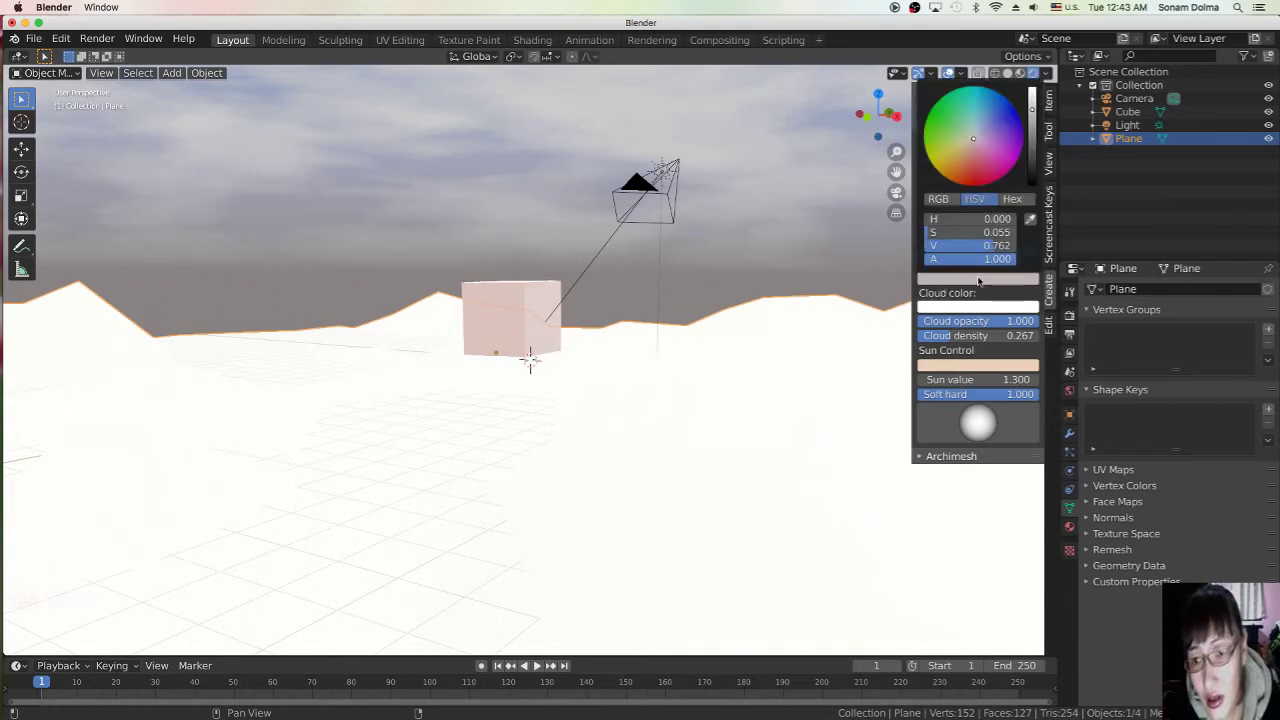
pyautogui.click(1033, 133)
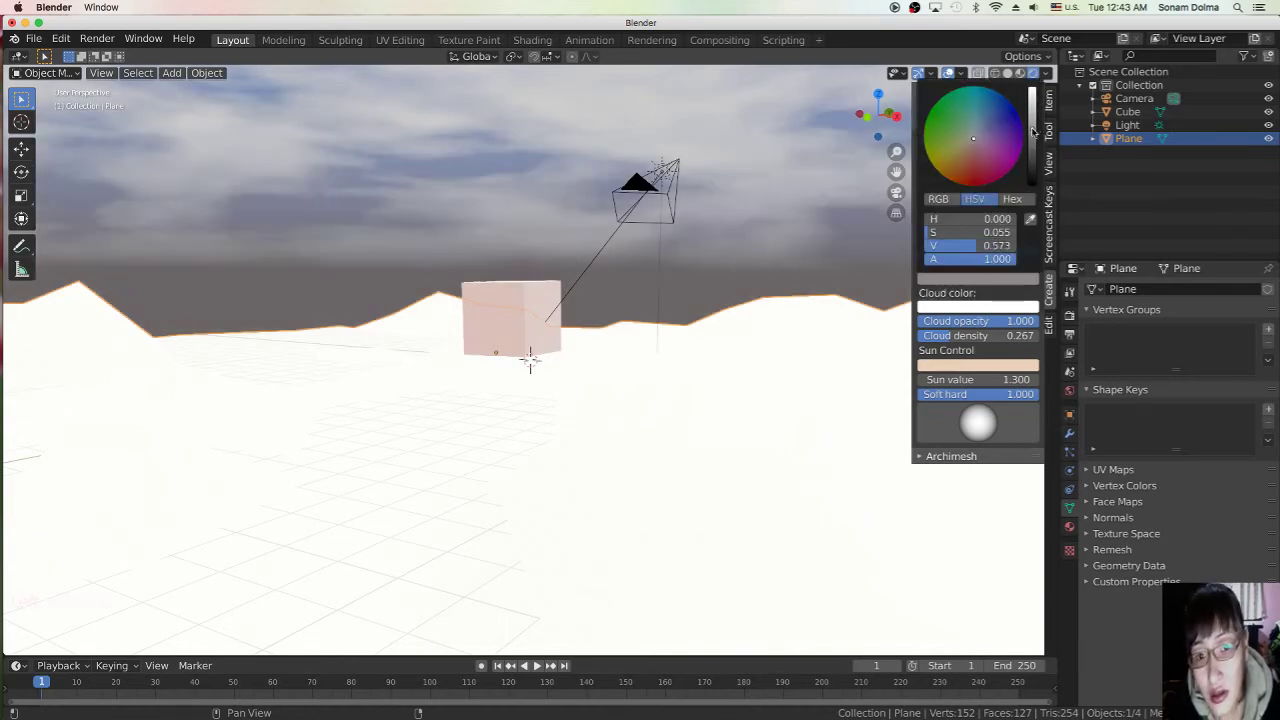
pyautogui.click(987, 114)
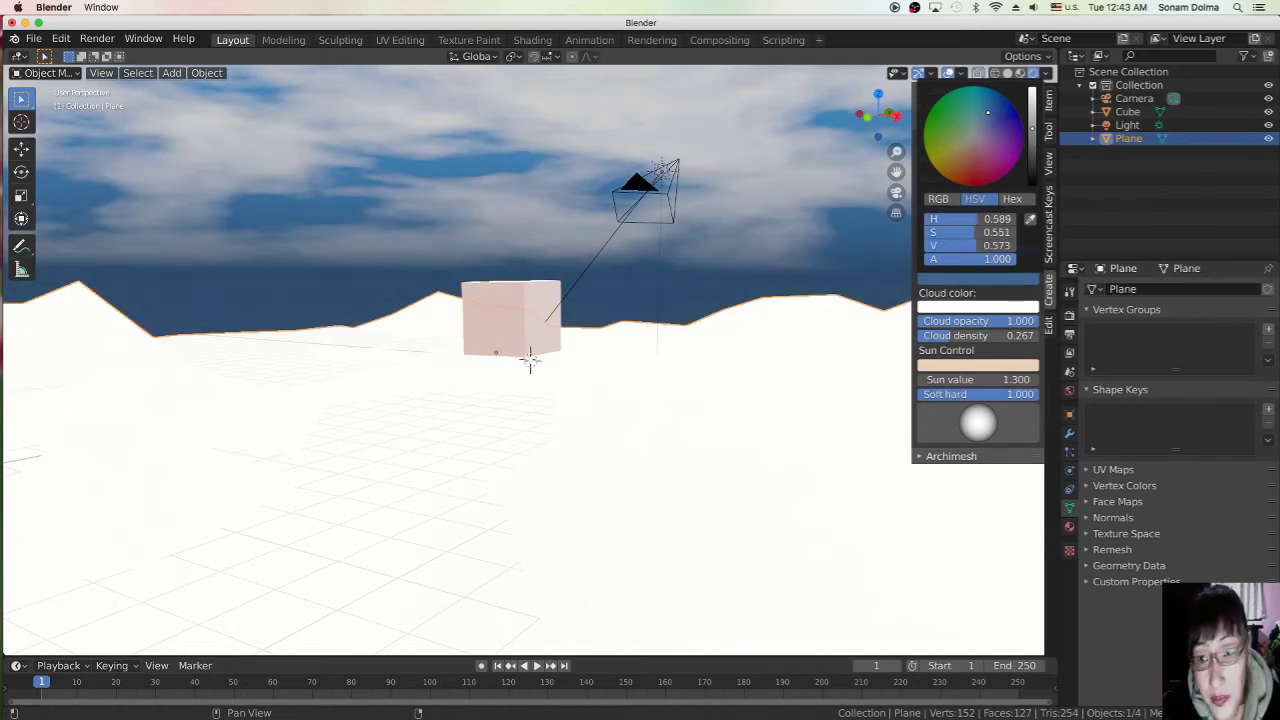
# Step: Brighten and saturate the dynamic sky's horizon color to a blue with H 0.589, S 0.803 and V 0.920
pyautogui.moveTo(700, 374); pyautogui.dragTo(739, 376, button='middle')
pyautogui.moveTo(477, 394); pyautogui.dragTo(491, 394, button='middle')
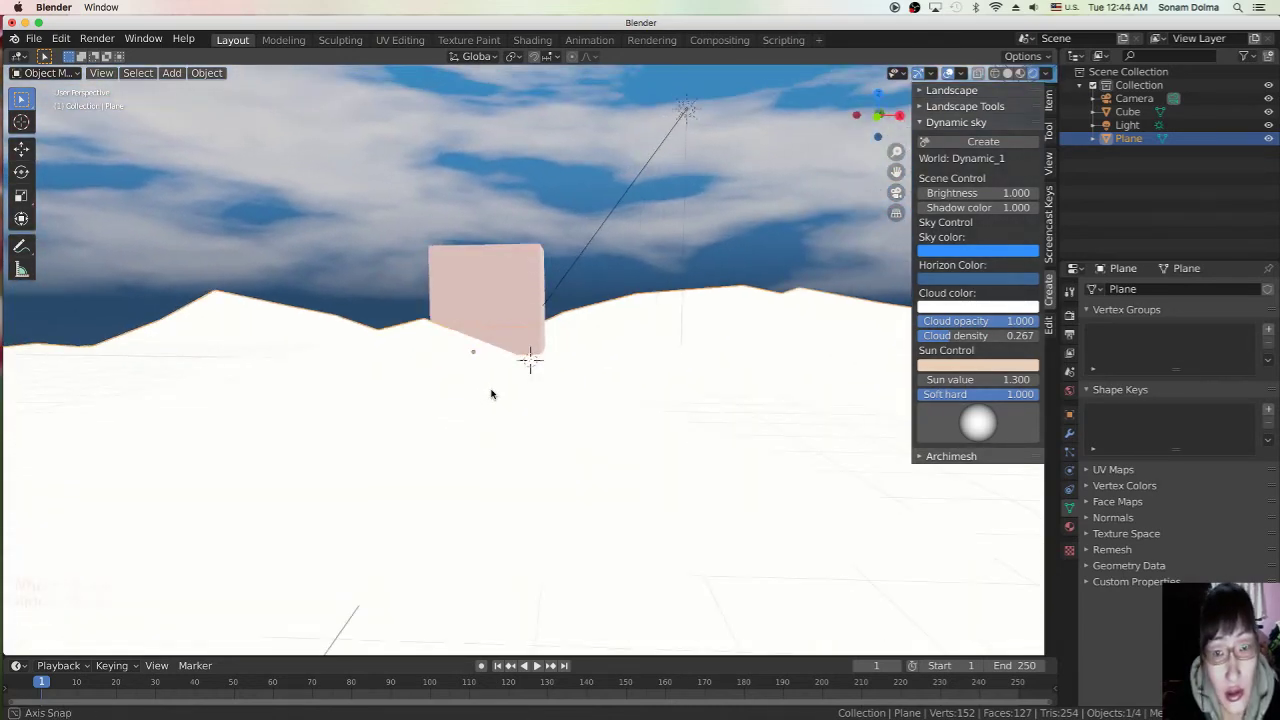
pyautogui.click(995, 279)
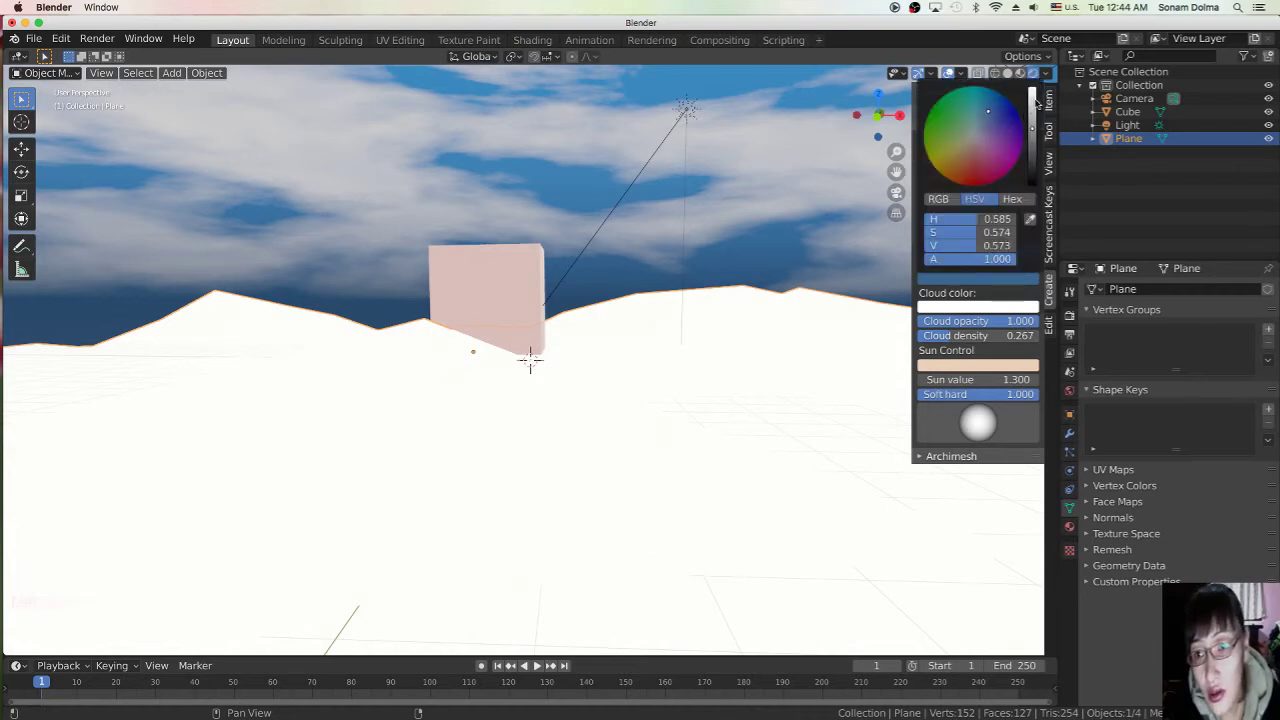
pyautogui.click(1033, 97)
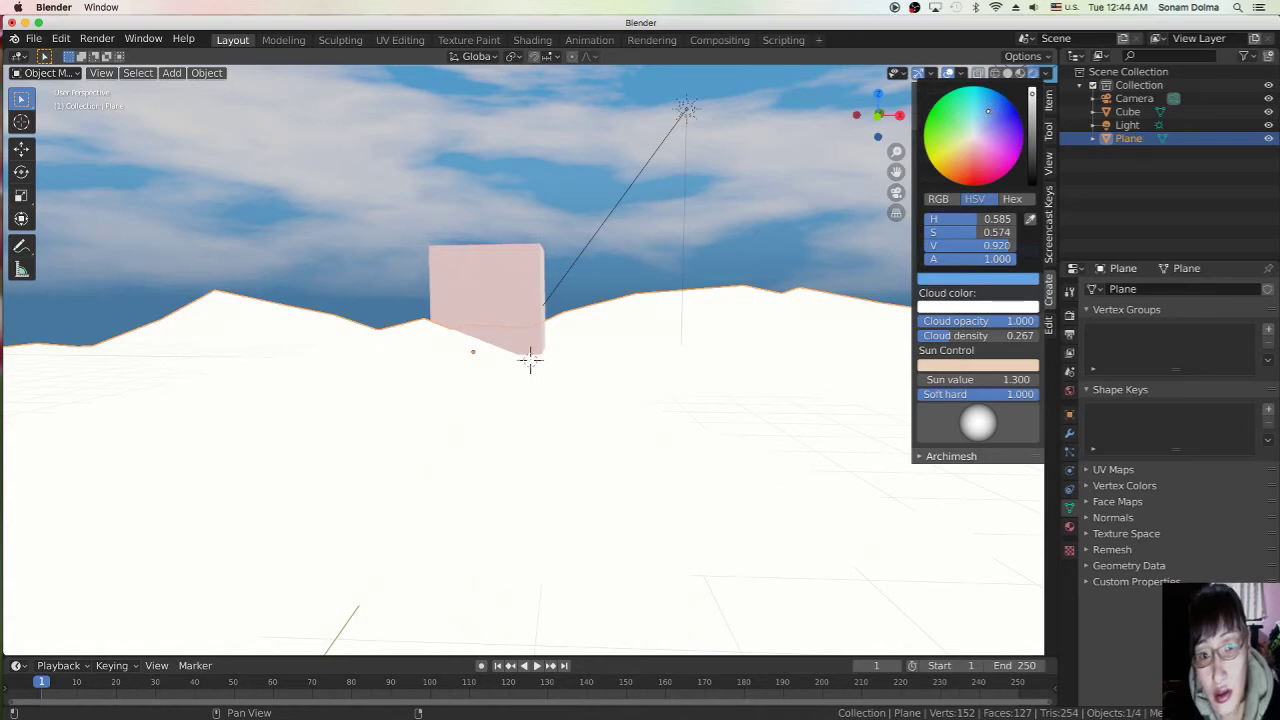
pyautogui.click(995, 101)
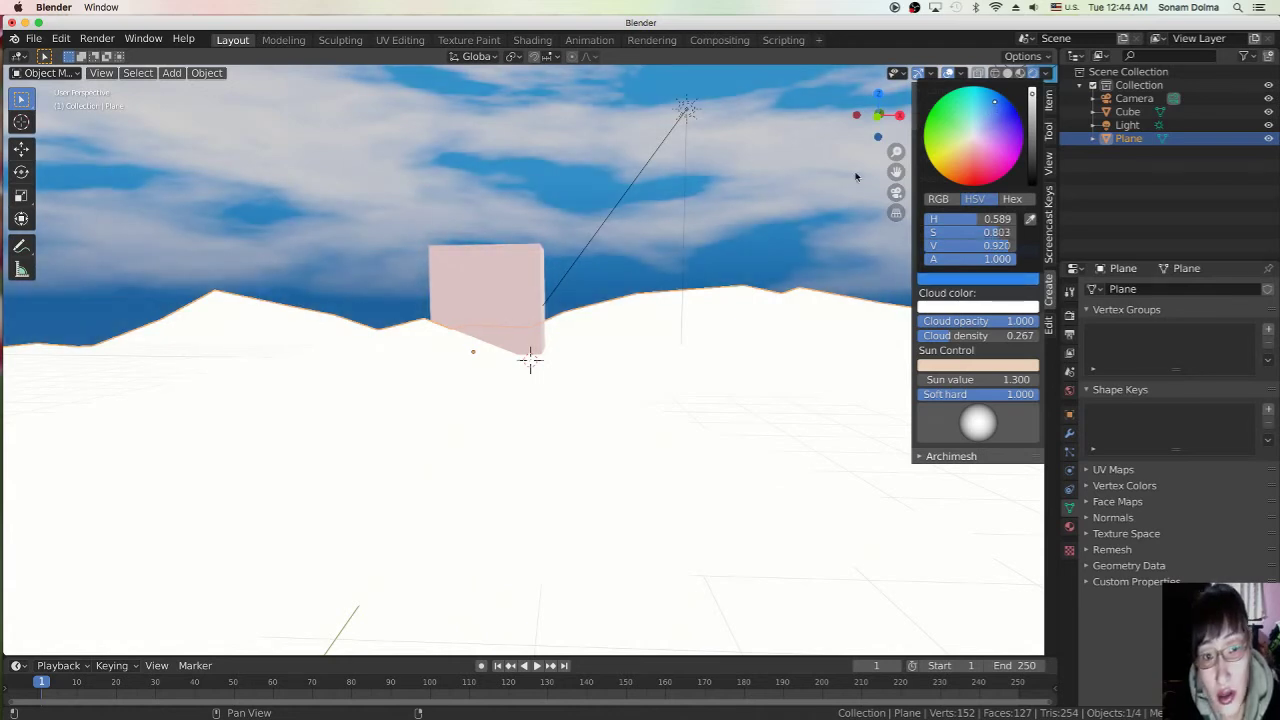
pyautogui.moveTo(674, 352); pyautogui.dragTo(697, 349, button='middle')
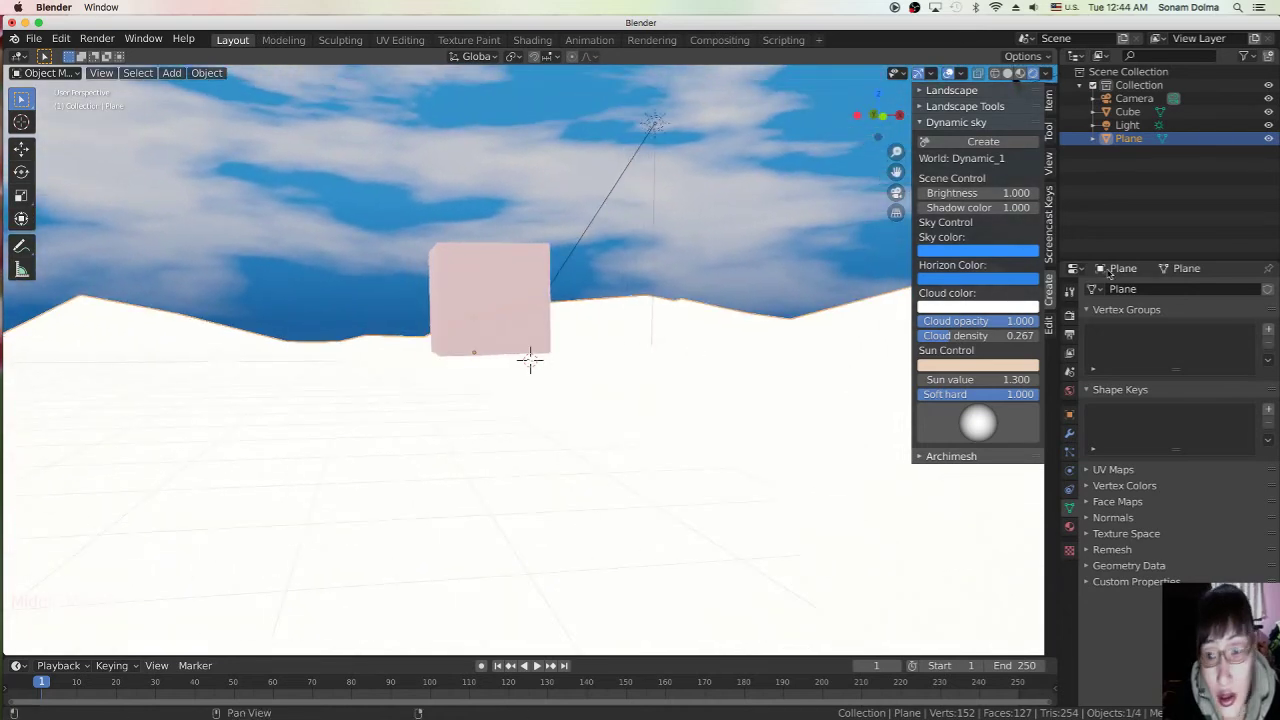
# Step: Set the dynamic sky's cloud density to 0.604 and its cloud opacity to 0.967
pyautogui.click(996, 308)
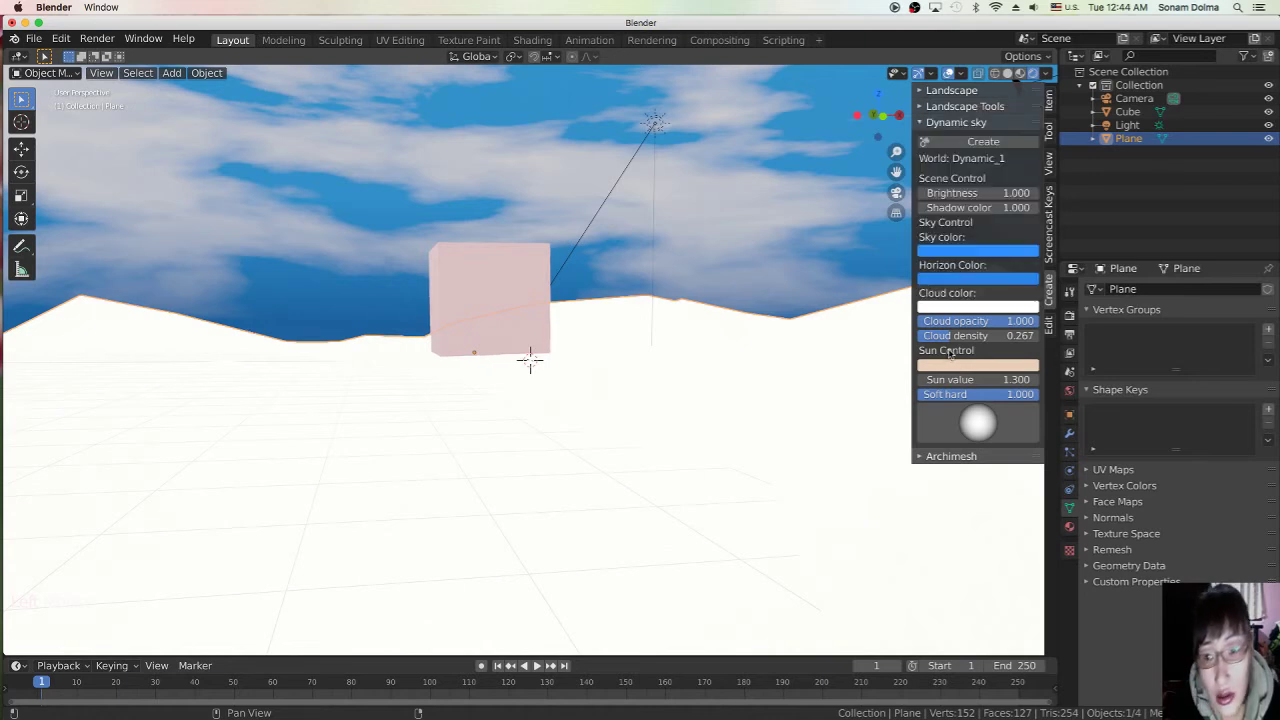
pyautogui.moveTo(975, 335); pyautogui.dragTo(1026, 335)
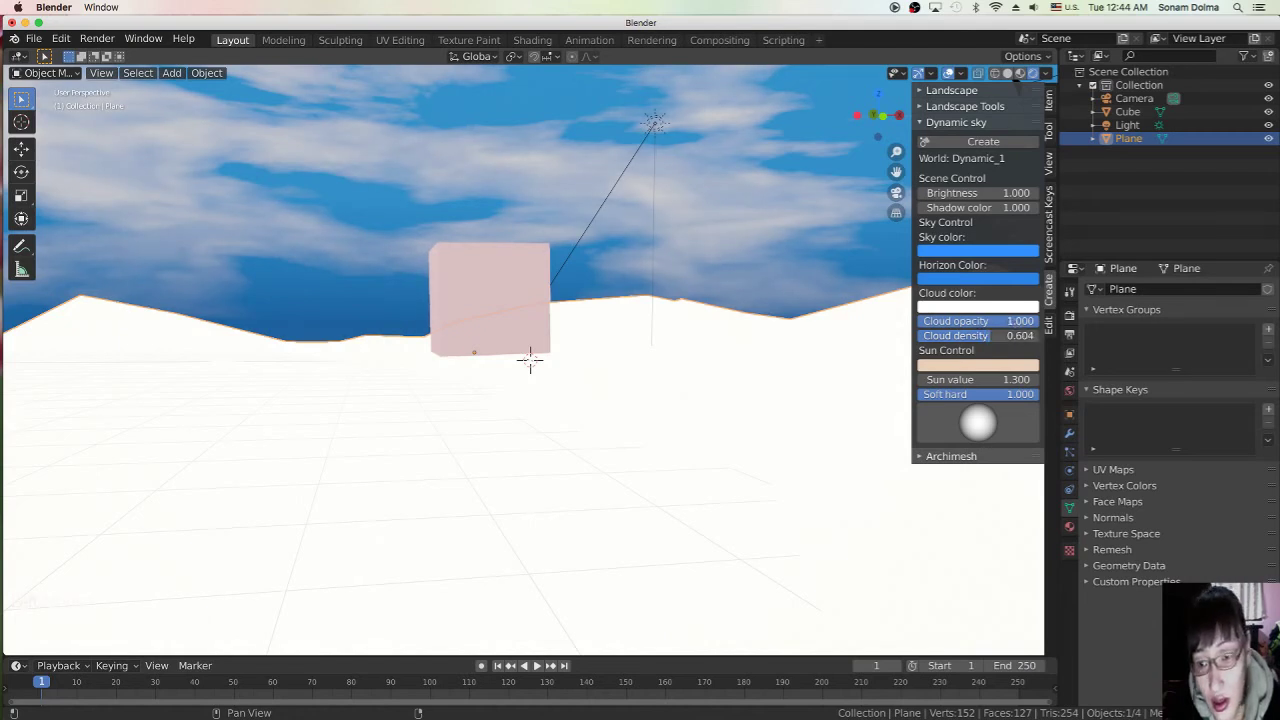
pyautogui.moveTo(1000, 321)
pyautogui.mouseDown()
pyautogui.moveTo(962, 321)
pyautogui.moveTo(994, 321)
pyautogui.mouseUp()
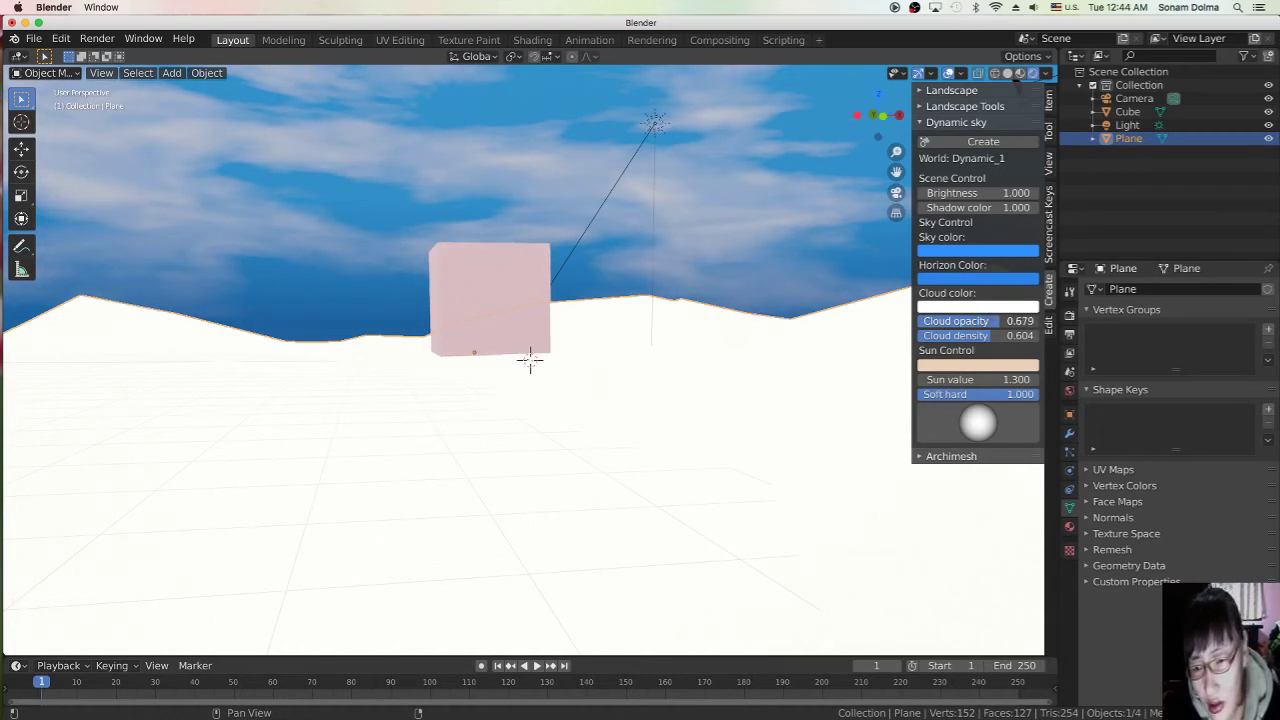
pyautogui.moveTo(994, 321); pyautogui.dragTo(998, 321)
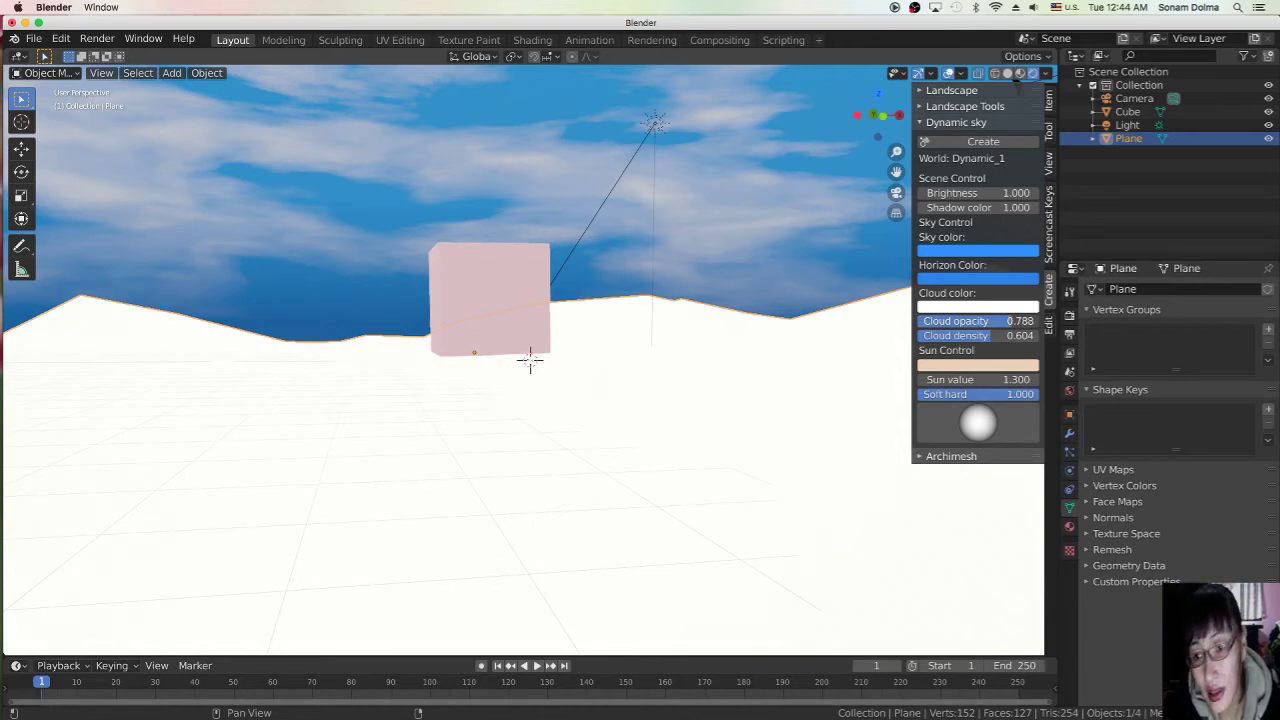
pyautogui.moveTo(998, 321); pyautogui.dragTo(1002, 321)
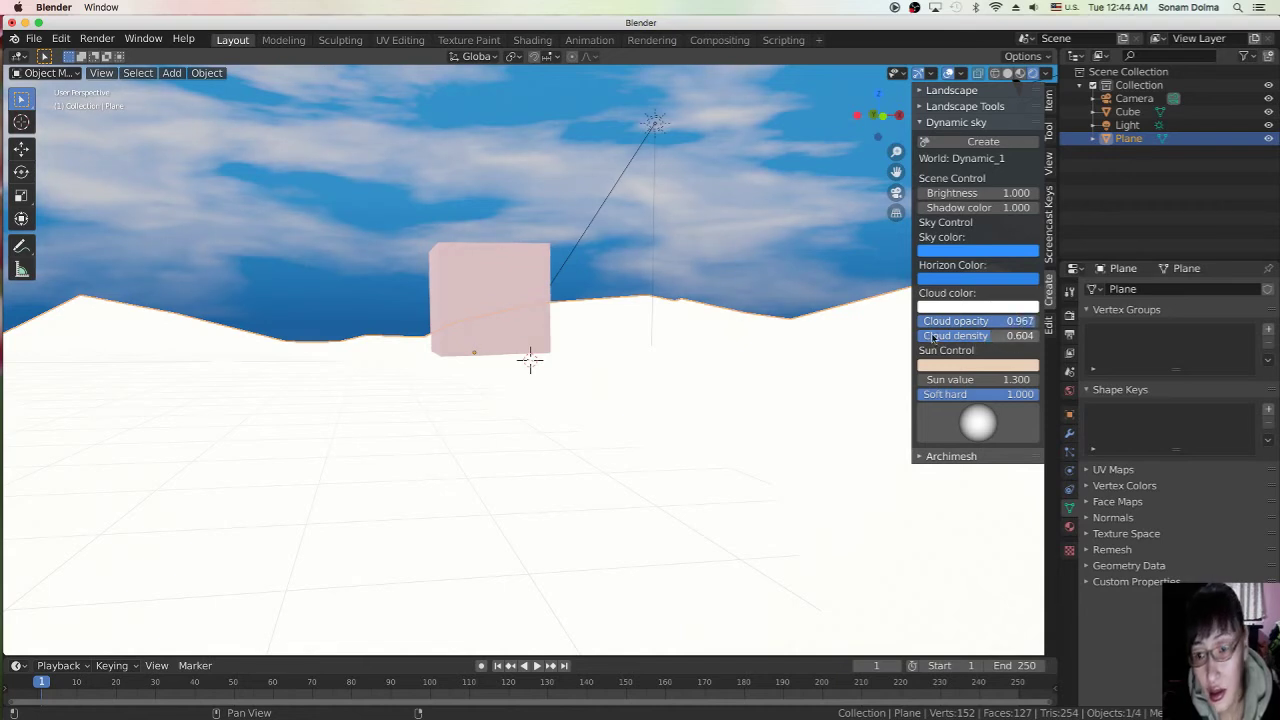
# Step: Try several lower and higher cloud density values, ending at 0.131
pyautogui.moveTo(970, 341); pyautogui.dragTo(970, 341)
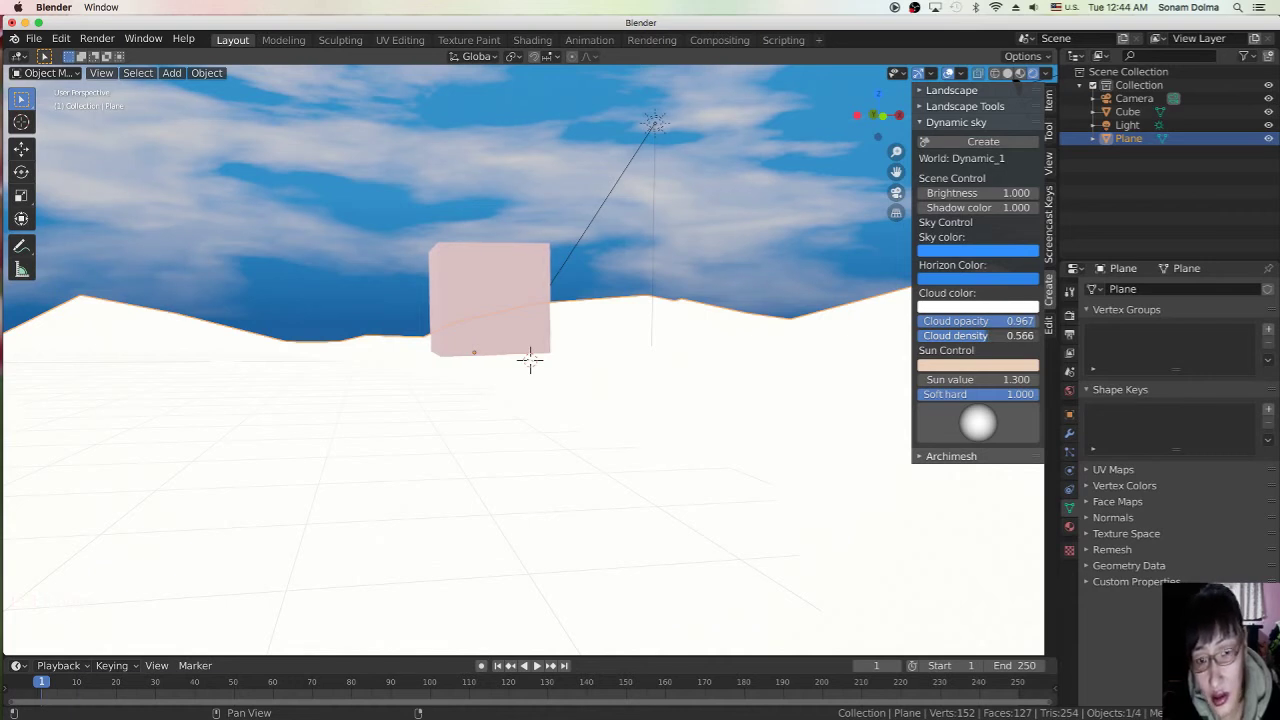
pyautogui.moveTo(970, 335); pyautogui.dragTo(966, 335)
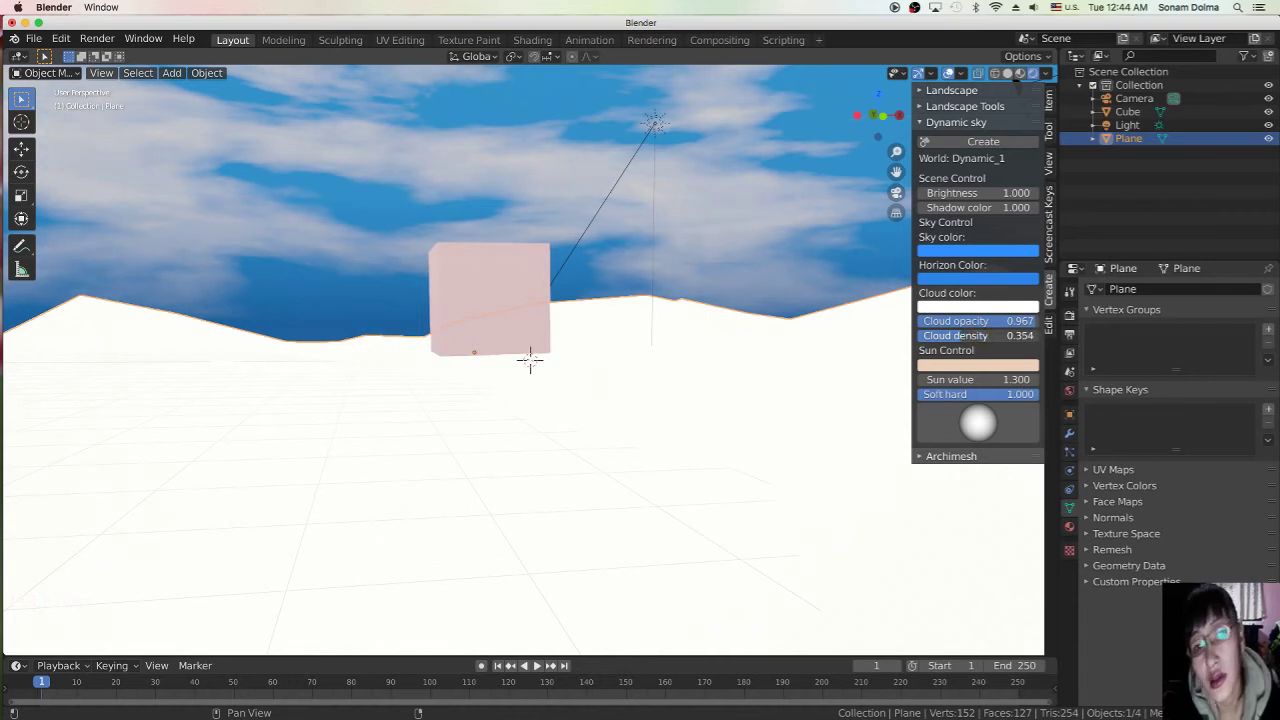
pyautogui.moveTo(966, 335); pyautogui.dragTo(972, 335)
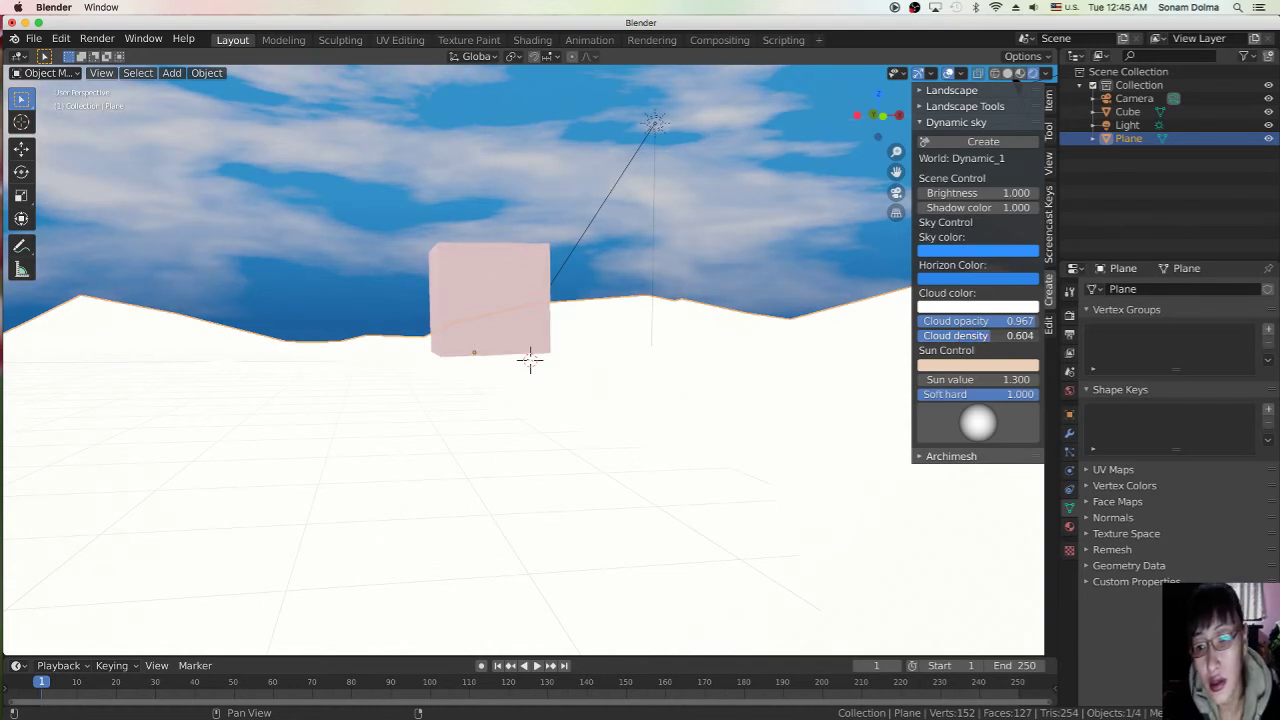
pyautogui.moveTo(972, 335); pyautogui.dragTo(978, 335)
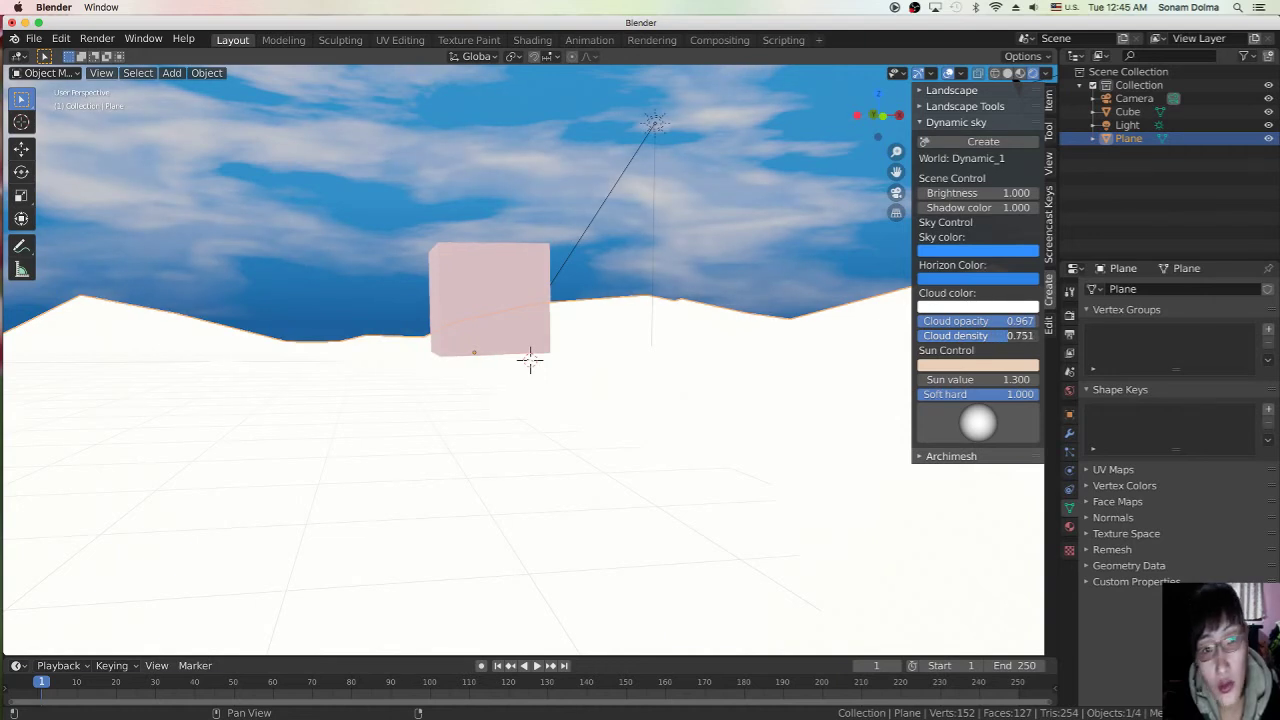
pyautogui.moveTo(978, 335); pyautogui.dragTo(936, 335)
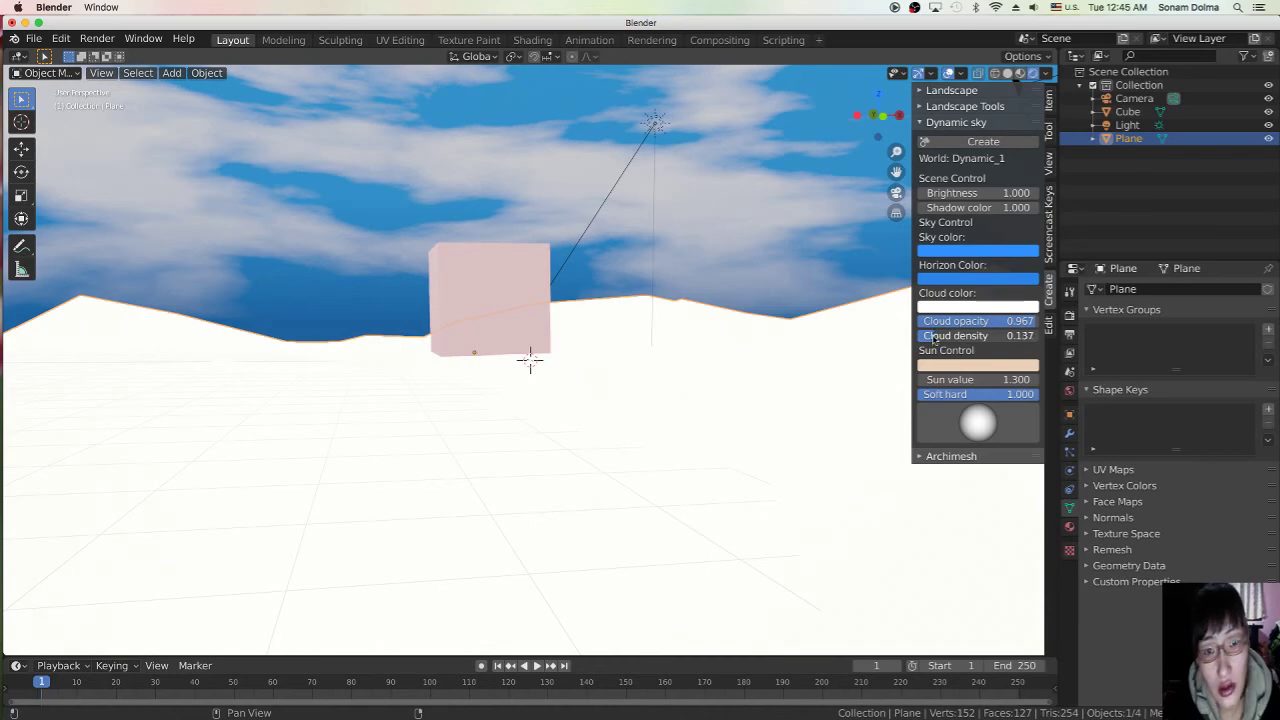
# Step: Select the cube in the valley and reduce the dynamic sky's sun value to 0.4
pyautogui.moveTo(851, 402); pyautogui.dragTo(866, 417, button='middle')
pyautogui.click(744, 456)
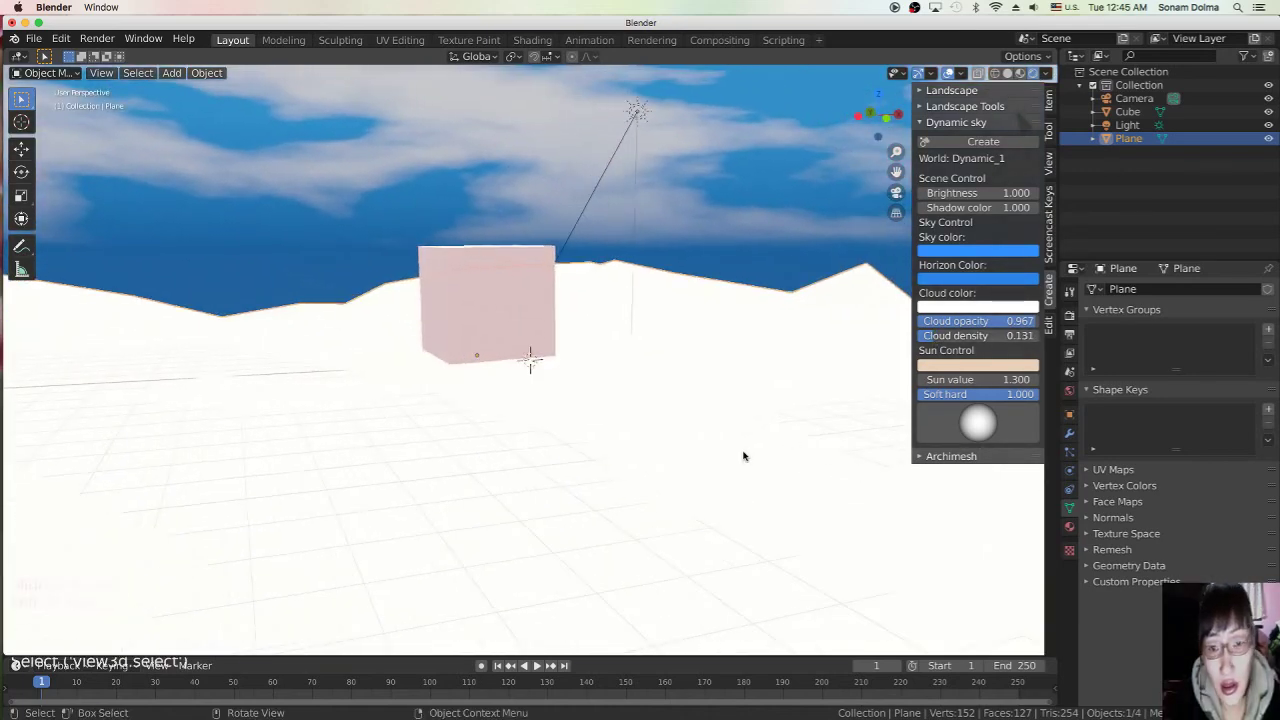
pyautogui.click(484, 309)
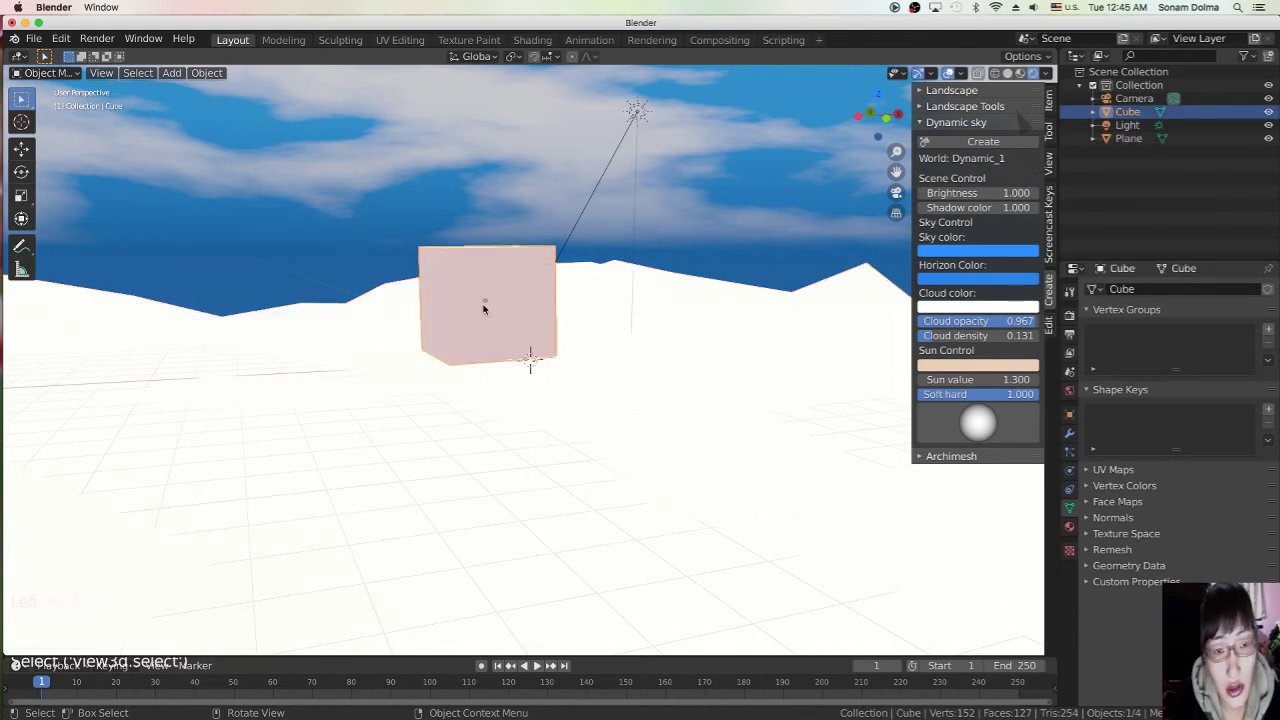
pyautogui.click(677, 378)
pyautogui.click(505, 301)
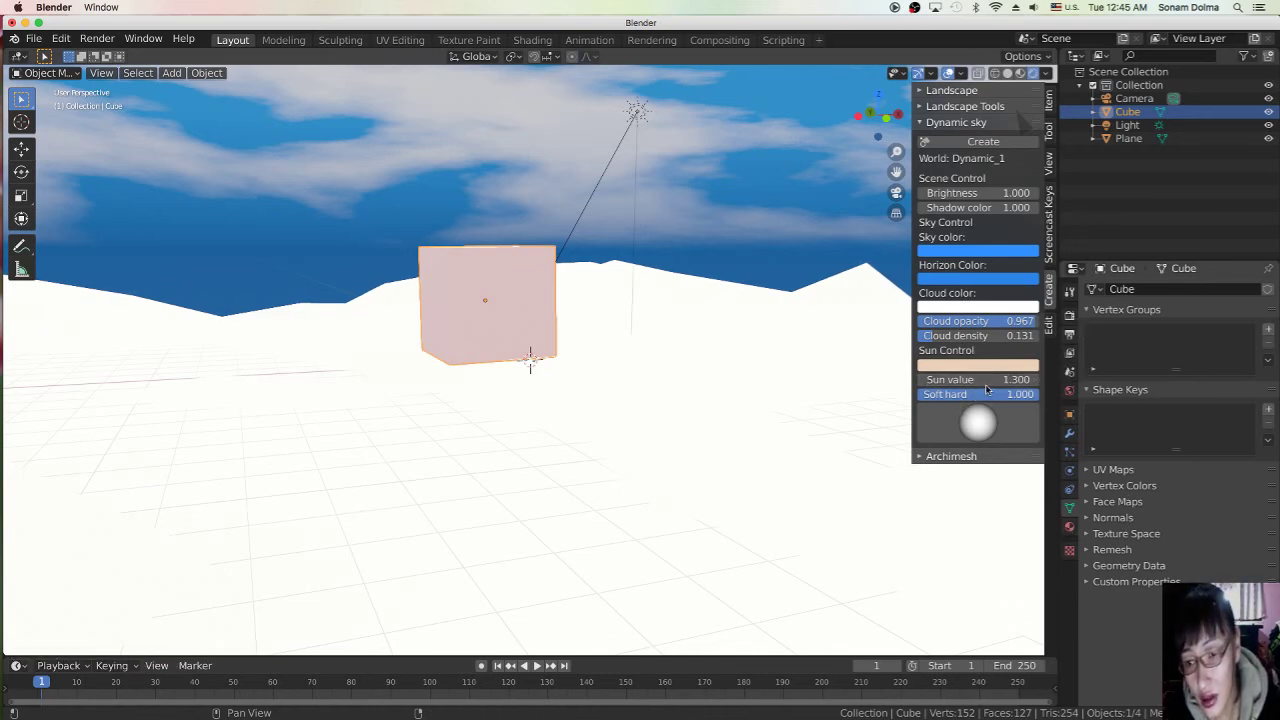
pyautogui.moveTo(983, 379)
pyautogui.mouseDown()
pyautogui.moveTo(1030, 379)
pyautogui.moveTo(970, 379)
pyautogui.mouseUp()
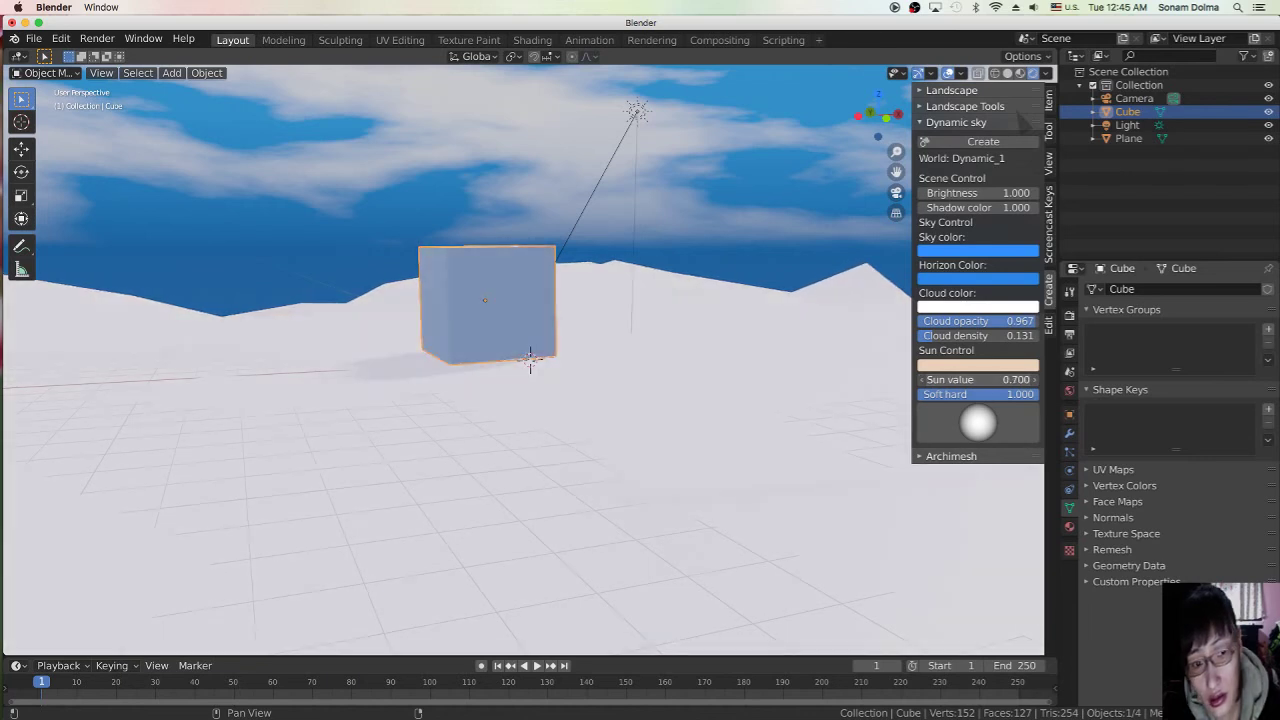
pyautogui.click(922, 380)
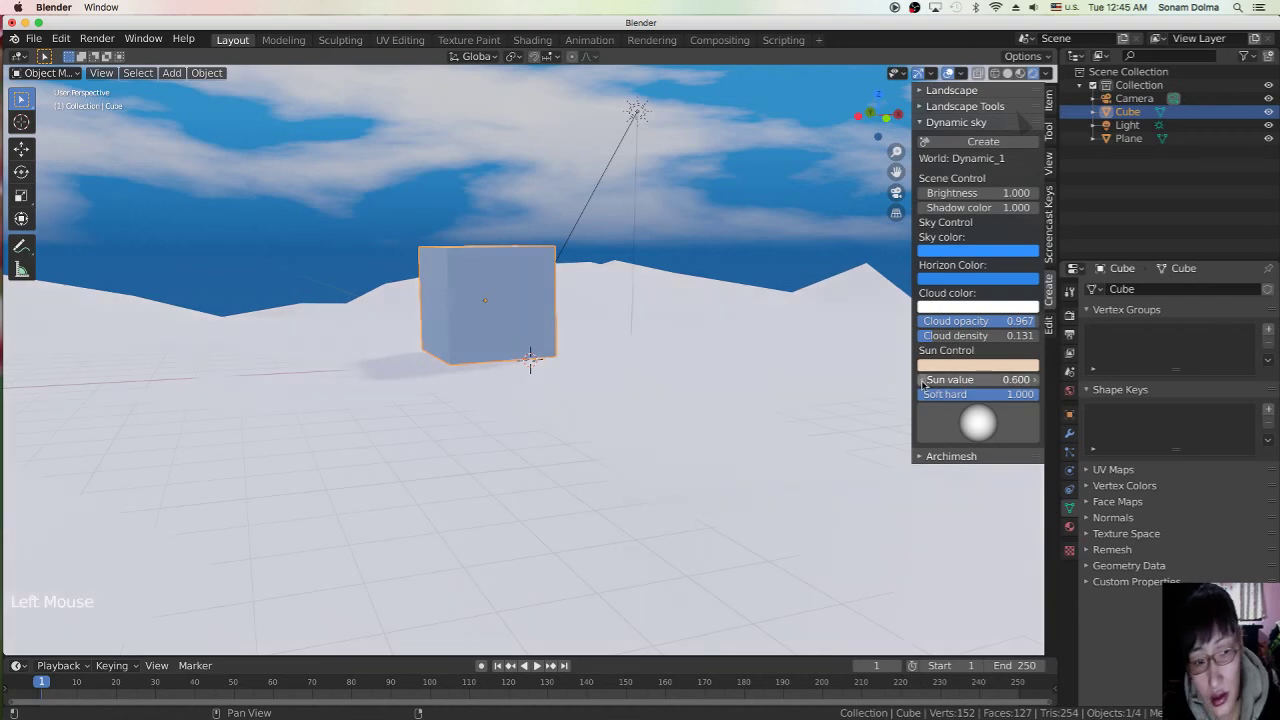
pyautogui.click(922, 380)
pyautogui.click(922, 380)
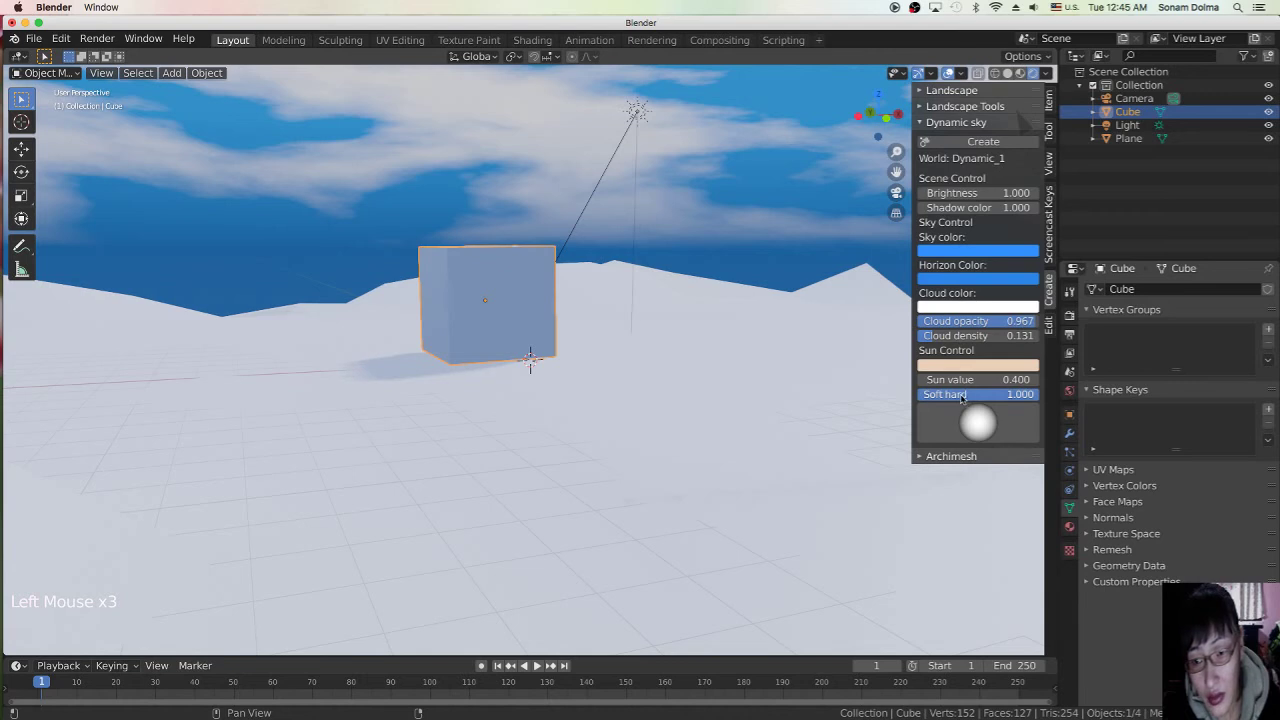
# Step: Set the sun control's soft hard value to 0.614 and the sun value to 0.7
pyautogui.moveTo(986, 399); pyautogui.dragTo(984, 399)
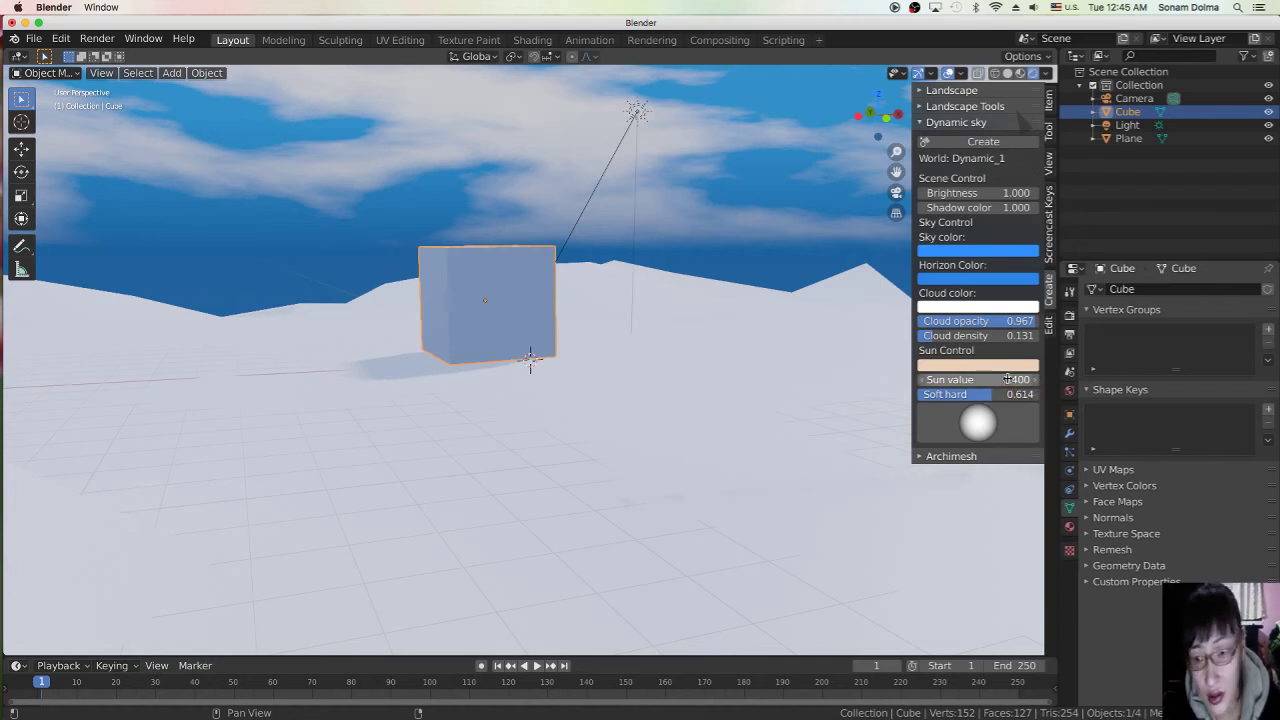
pyautogui.moveTo(990, 383); pyautogui.dragTo(1026, 383)
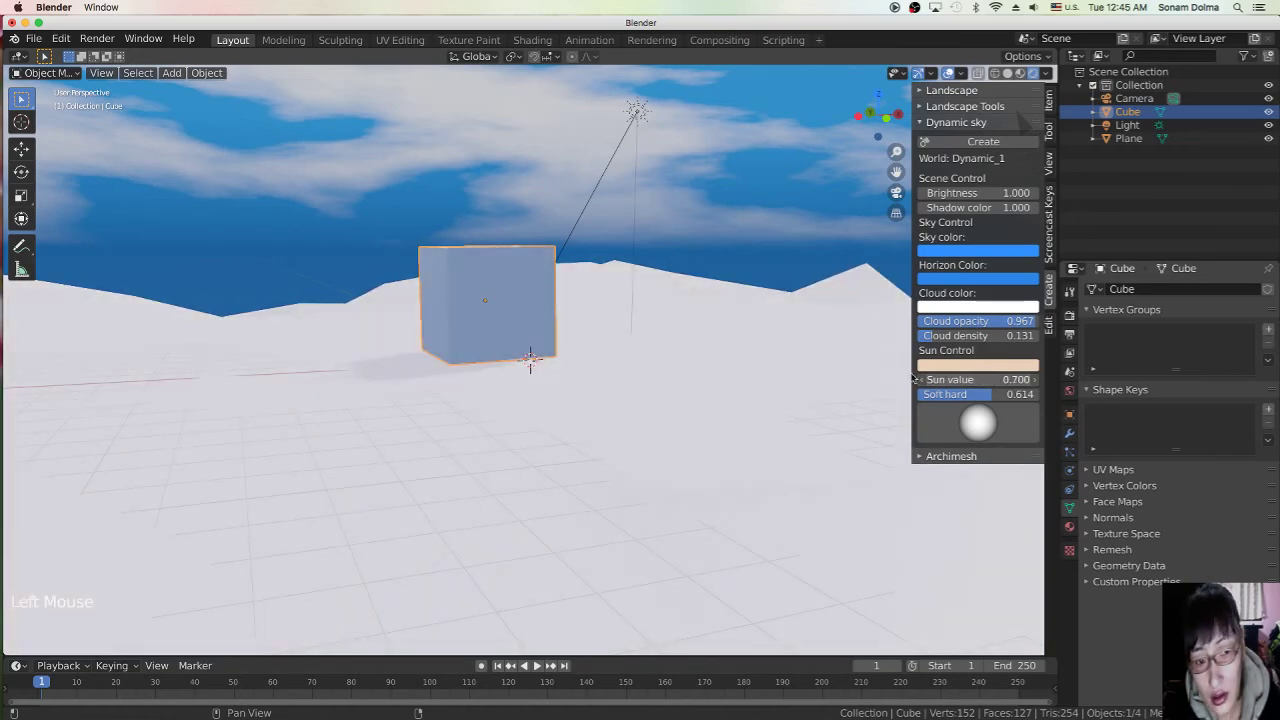
pyautogui.moveTo(707, 410); pyautogui.dragTo(674, 414, button='middle')
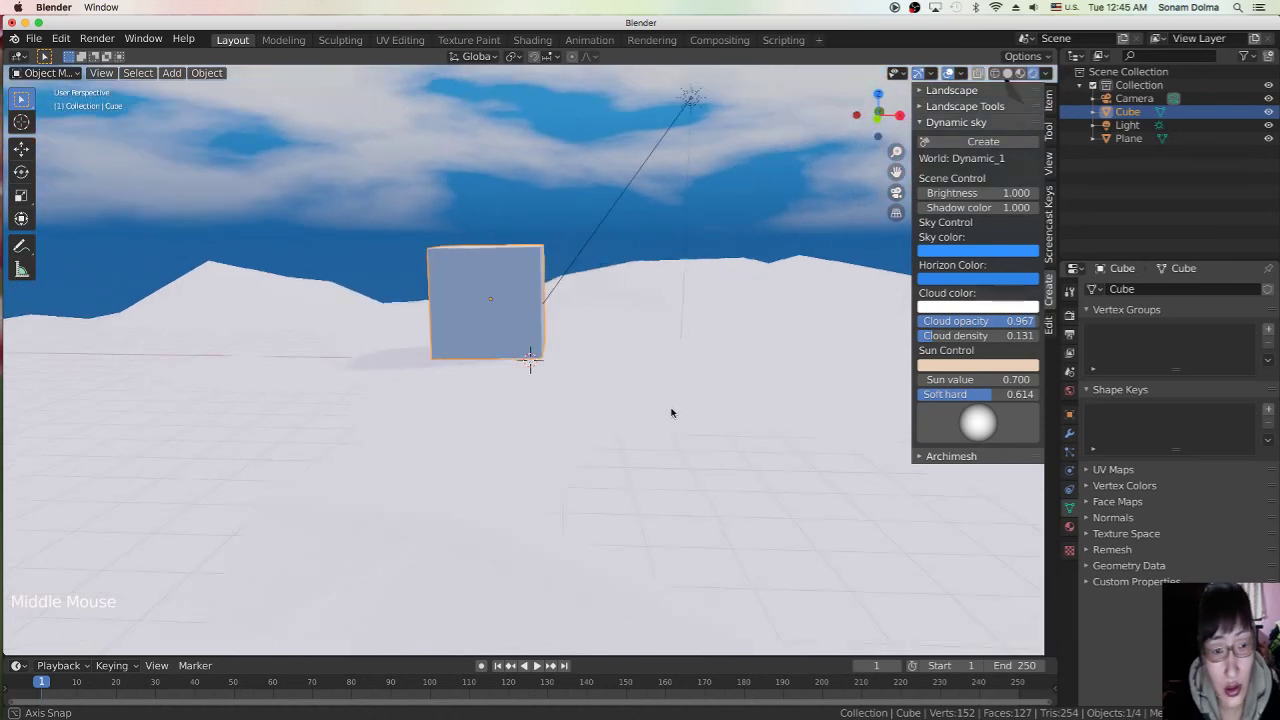
# Step: Select the terrain plane and give it a new material with a medium-dark green base color, H 0.320 and S 0.841
pyautogui.scroll(2, 548, 405)
pyautogui.click(530, 420)
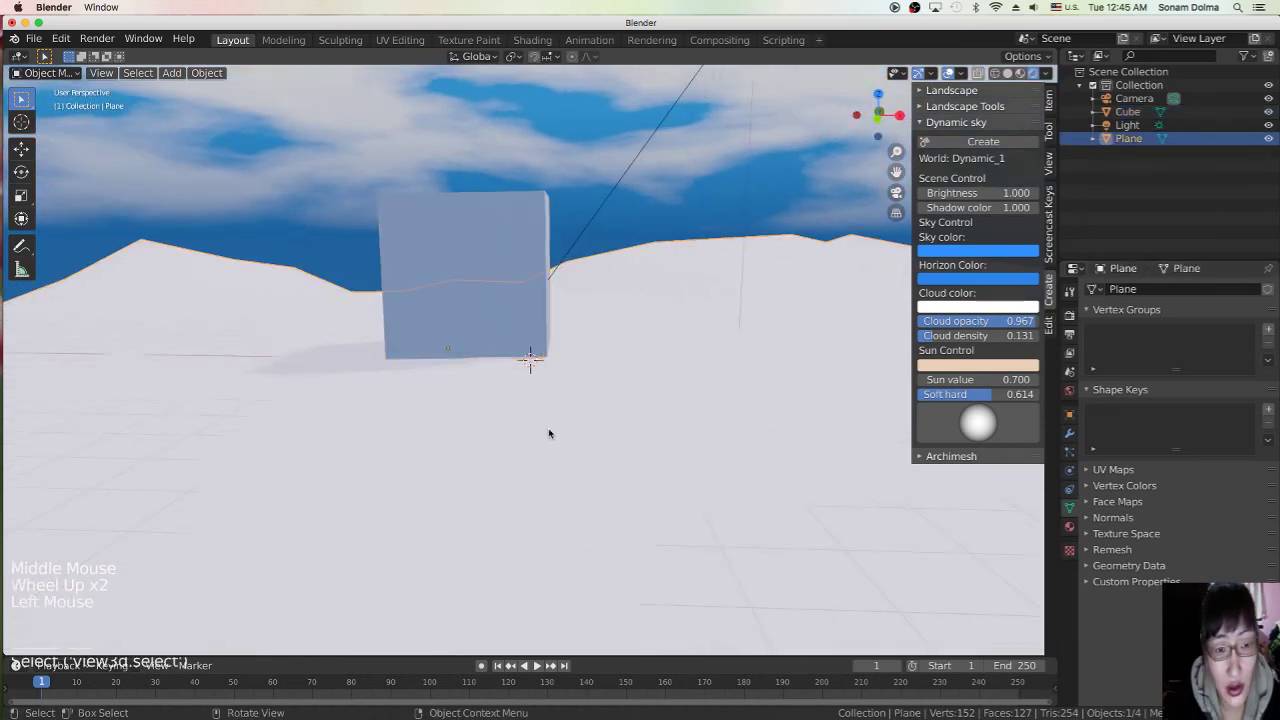
pyautogui.click(1069, 527)
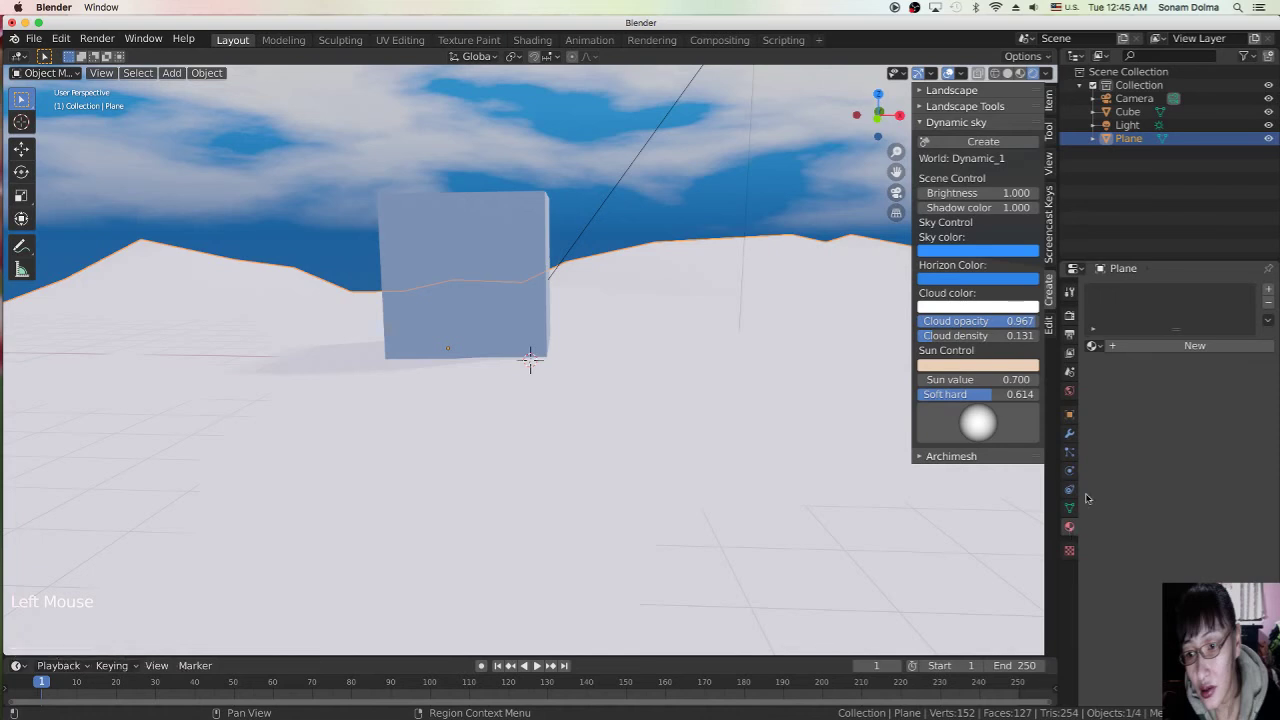
pyautogui.click(1164, 349)
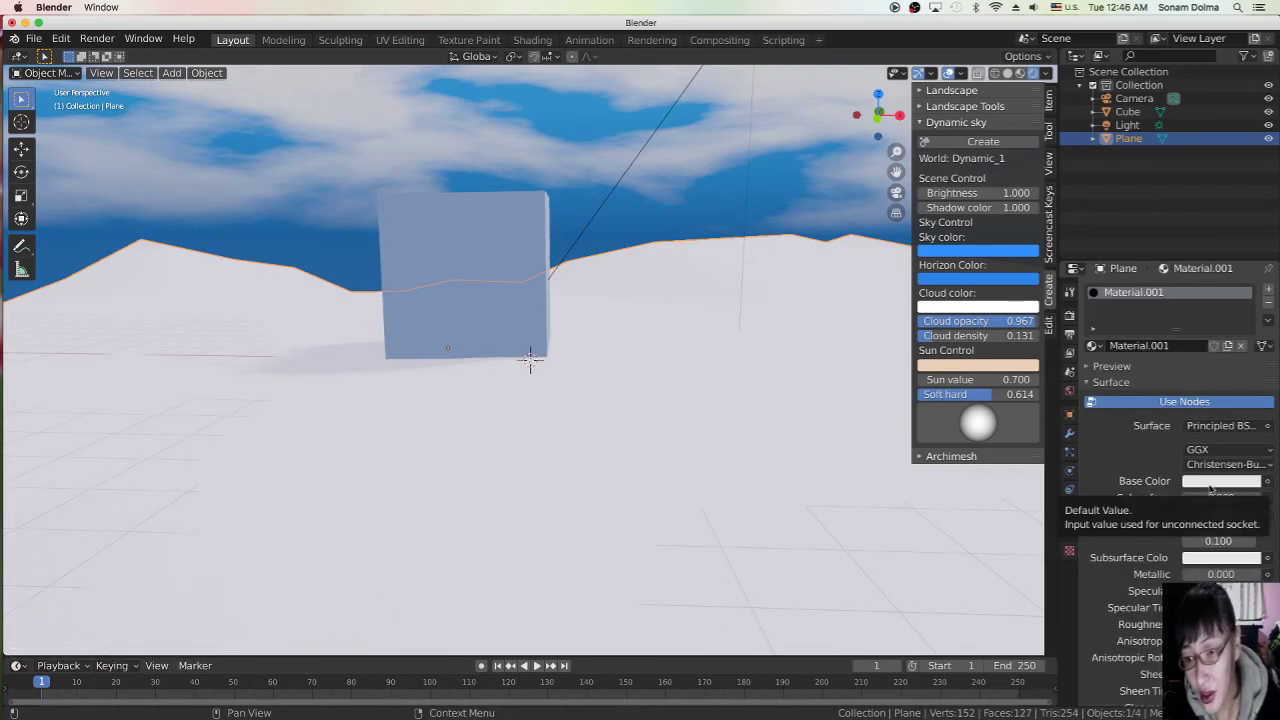
pyautogui.click(1210, 484)
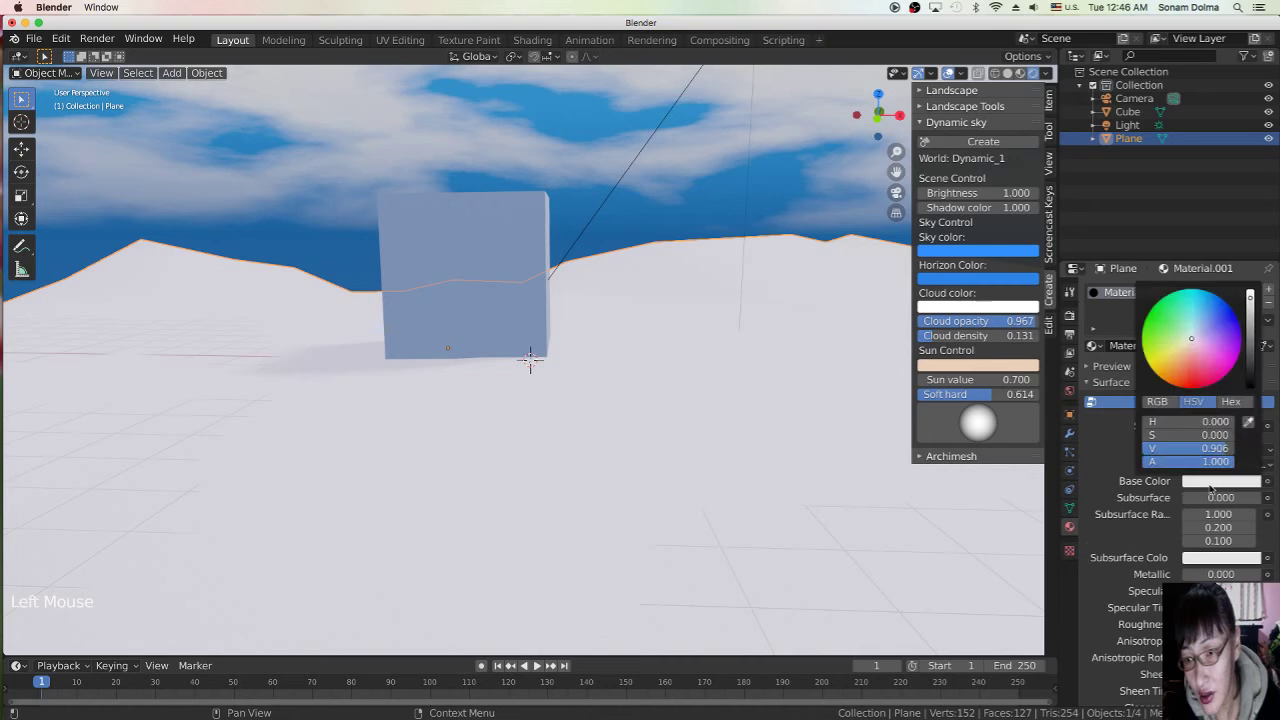
pyautogui.click(1154, 323)
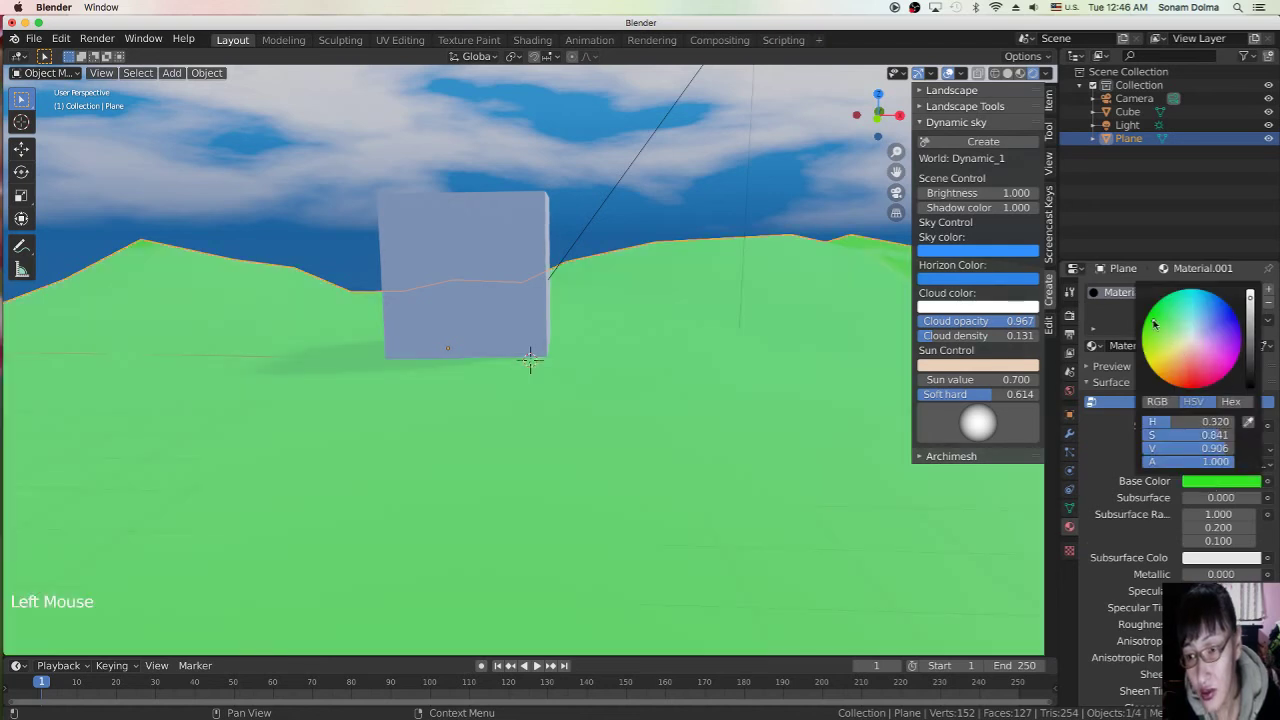
pyautogui.click(1253, 330)
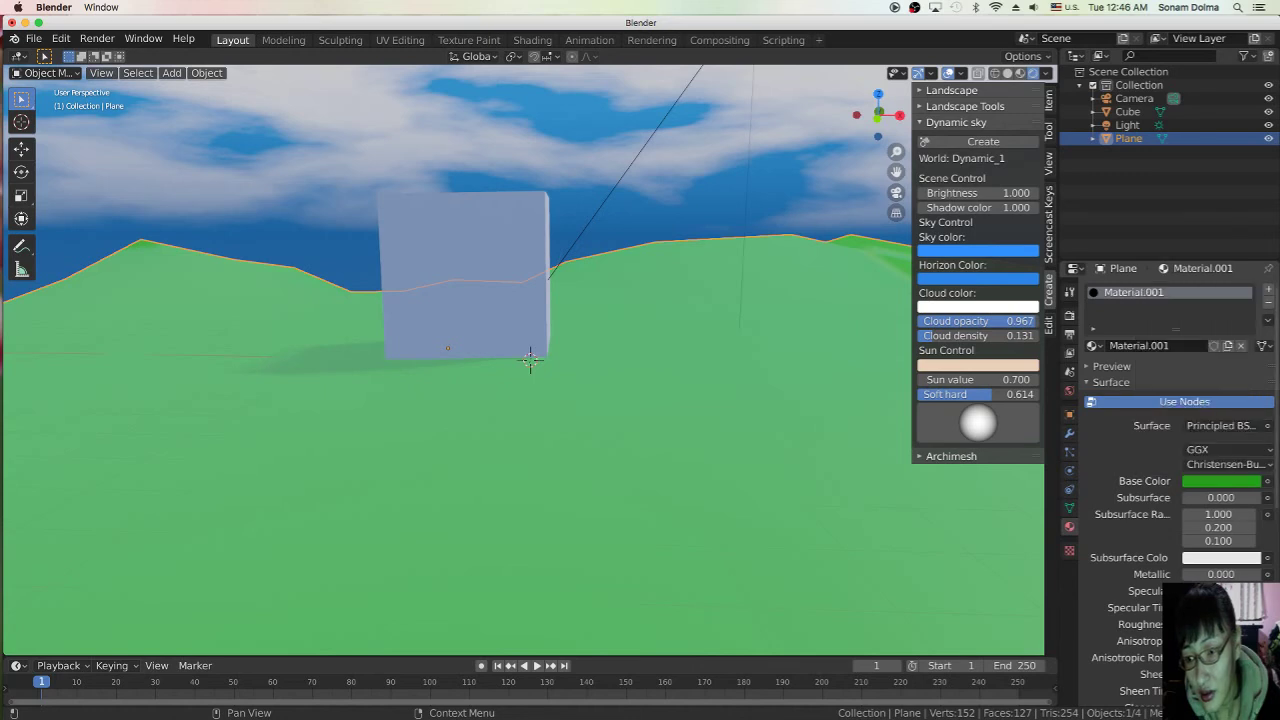
# Step: Set the terrain material's subsurface color to a dark green with H 0.314, S 0.854 and V 0.553
pyautogui.click(1226, 560)
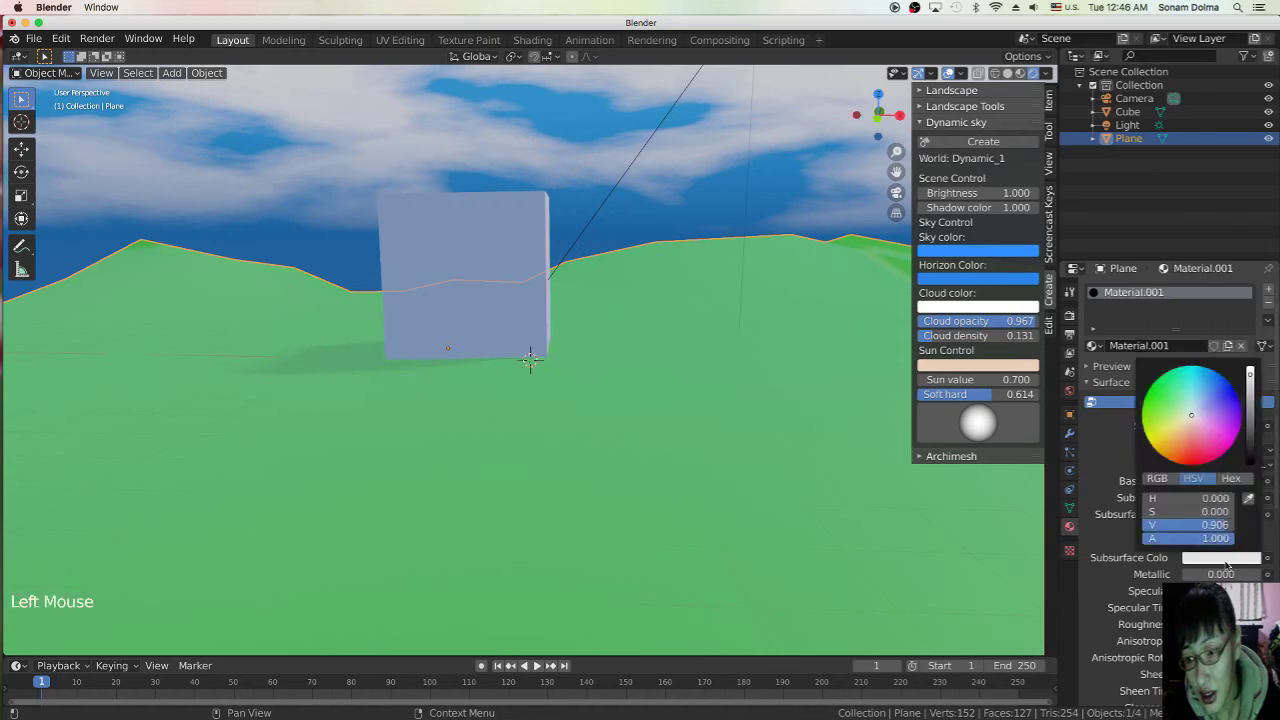
pyautogui.click(1152, 398)
pyautogui.click(1250, 413)
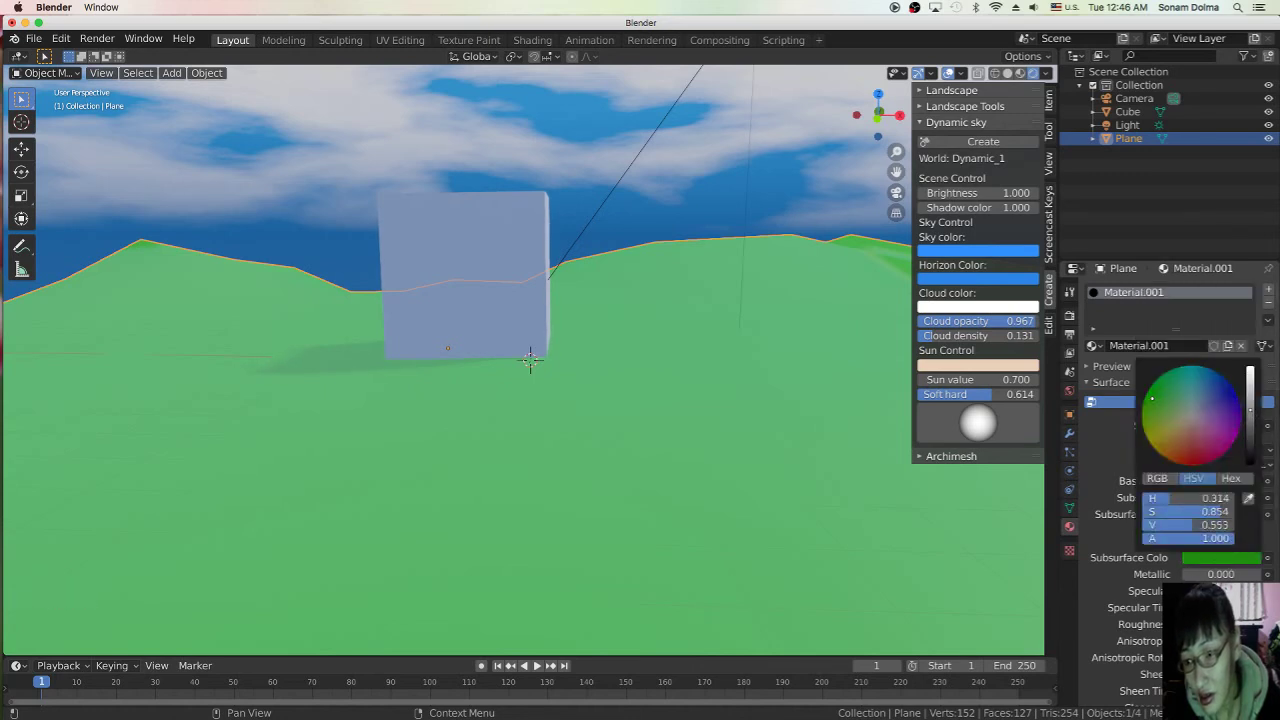
# Step: Select the cube and move it freely by about 0.06 m in X, 0.12 m in Y and -0.19 m in Z
pyautogui.moveTo(654, 352); pyautogui.dragTo(674, 371, button='middle')
pyautogui.click(593, 271)
pyautogui.press('g')
pyautogui.click(613, 286)
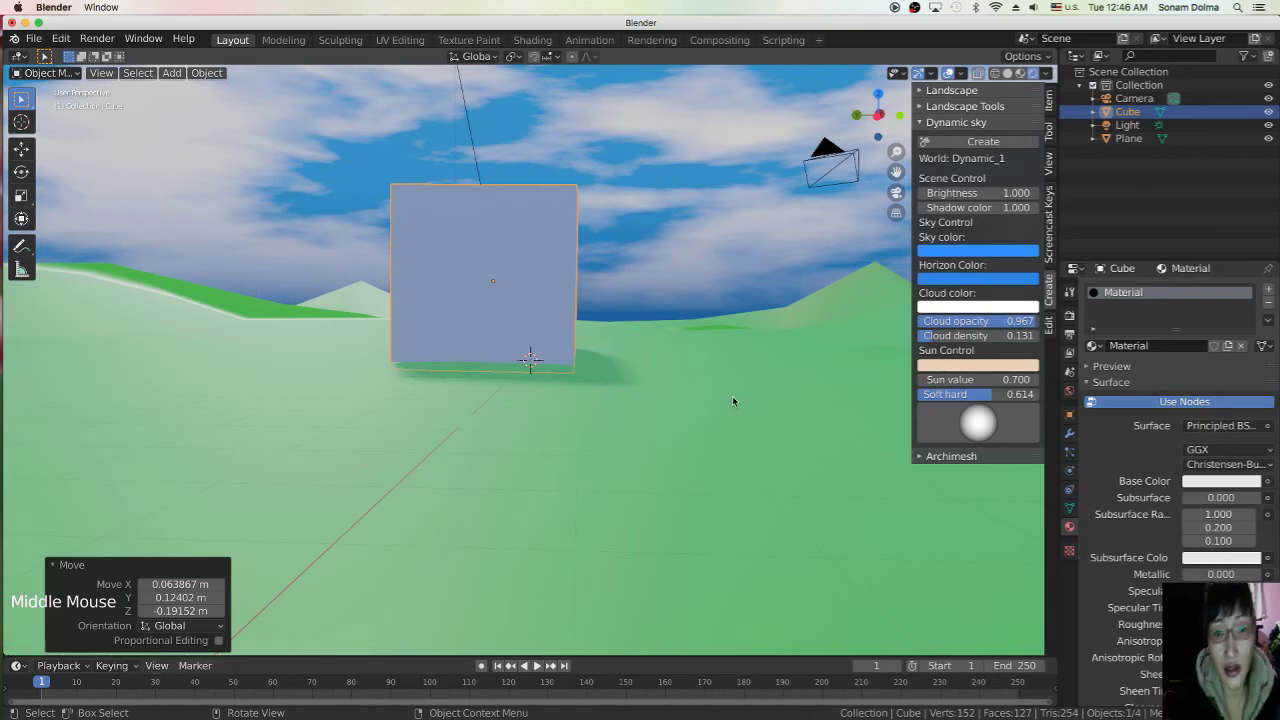
# Step: Select the camera, rotate it about 122° around the view axis and move it about -14.77 m in X and 8.04 m in Y
pyautogui.click(828, 170)
pyautogui.moveTo(597, 445); pyautogui.dragTo(633, 478, button='middle')
pyautogui.scroll(-6, 620, 479)
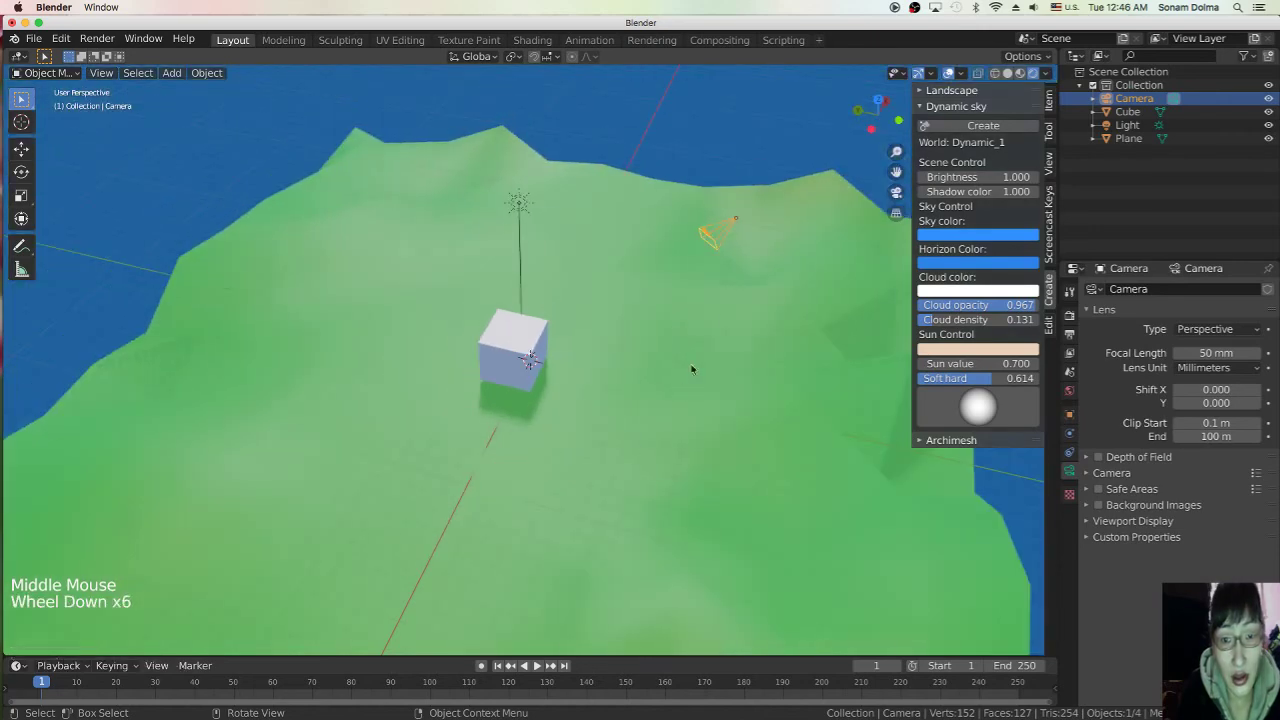
pyautogui.press('r')
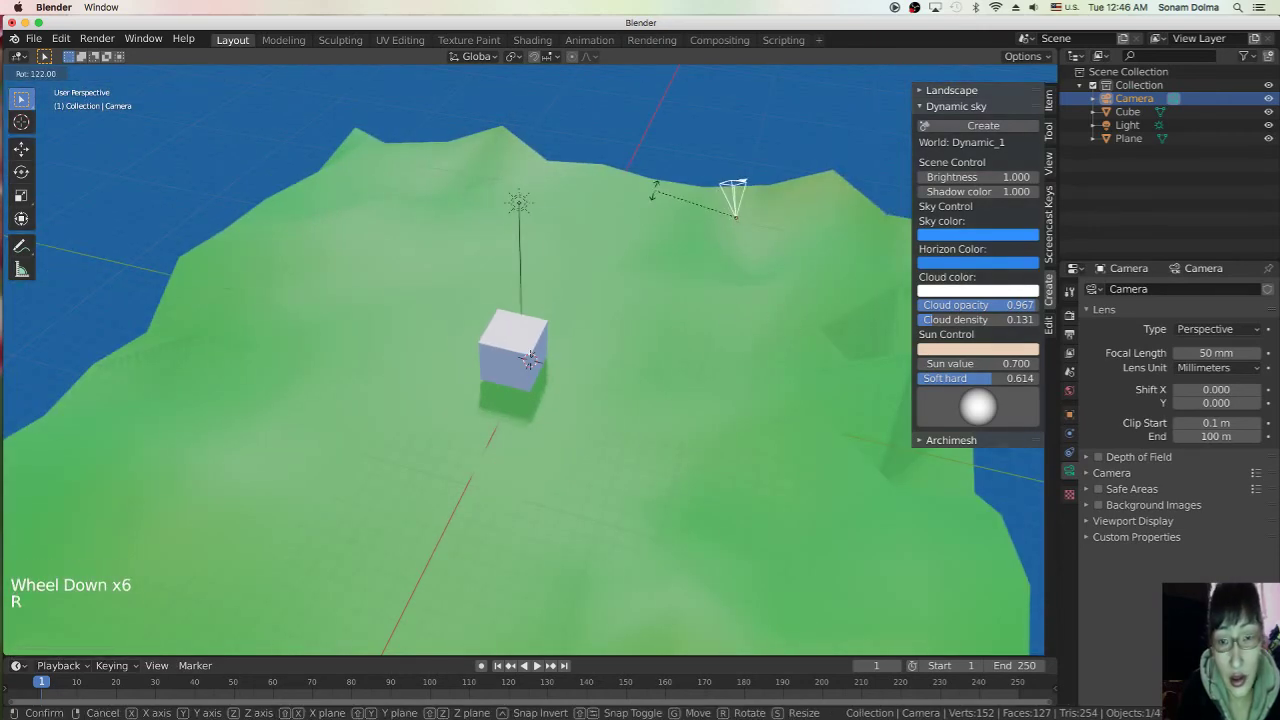
pyautogui.click(654, 190)
pyautogui.moveTo(654, 190); pyautogui.dragTo(735, 327, button='middle')
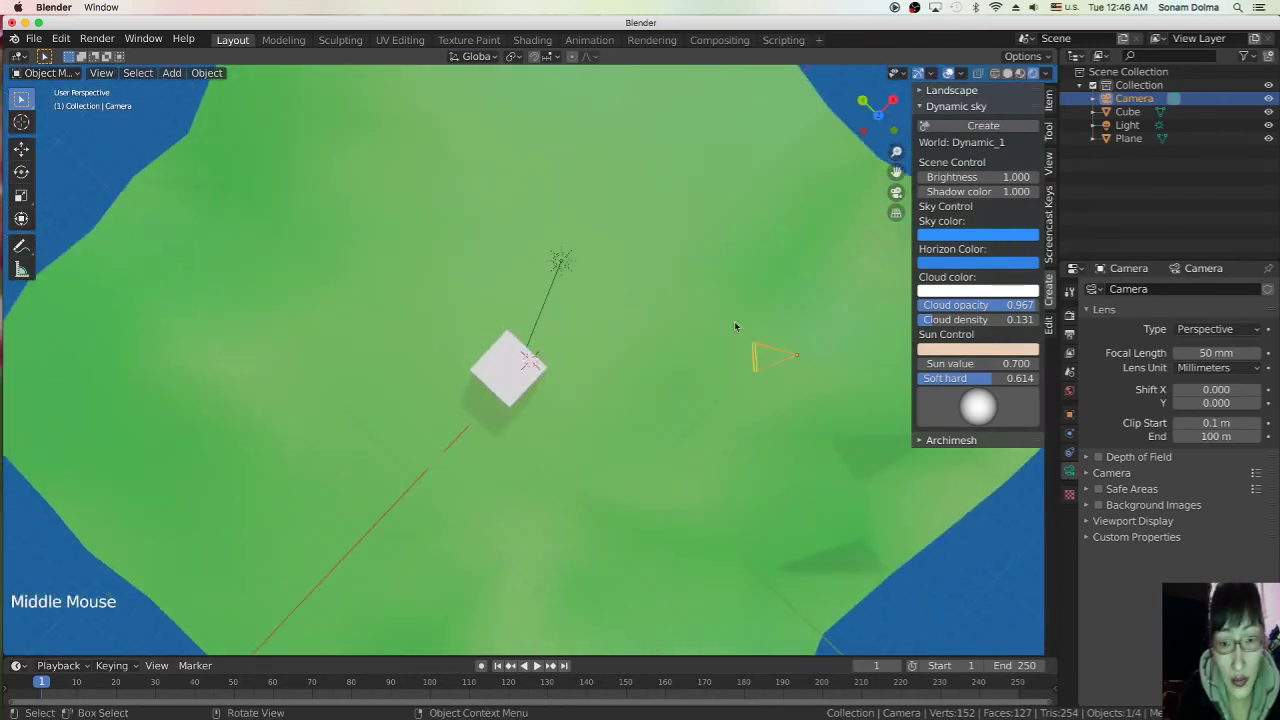
pyautogui.press('g')
pyautogui.click(501, 456)
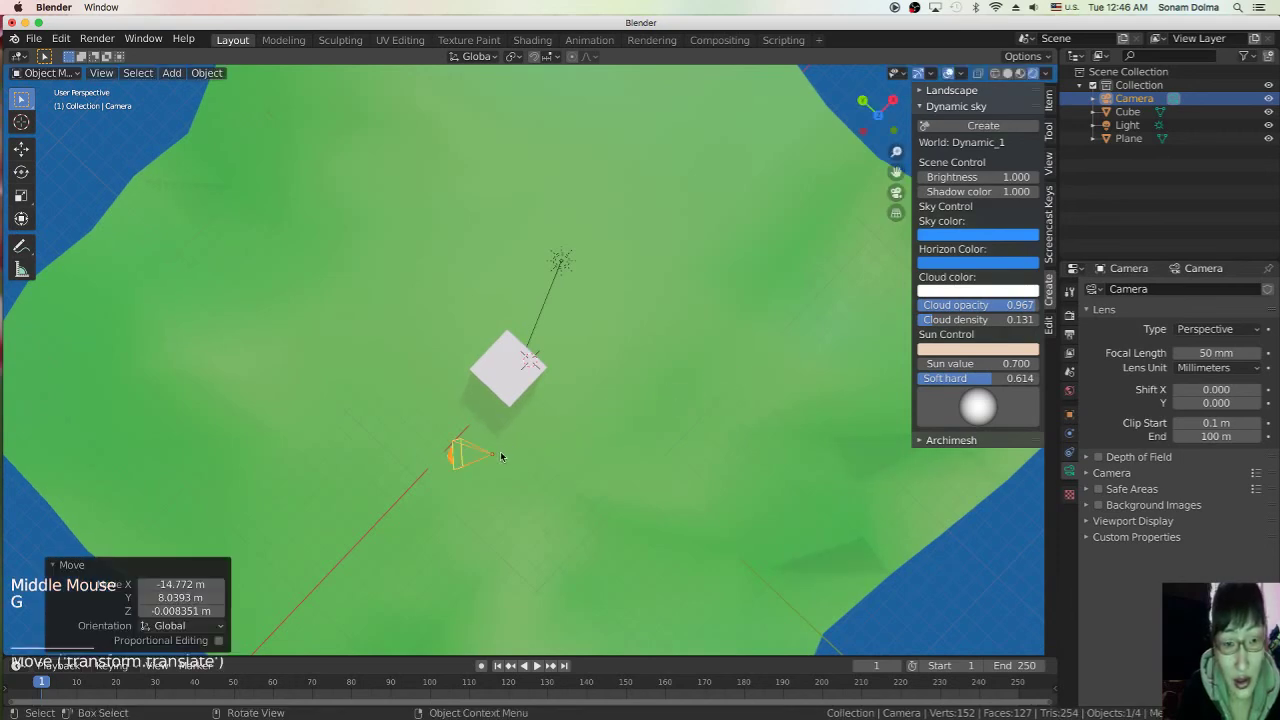
# Step: Lower the camera by about 5.5 m toward the terrain, and raise it again by about 1.7 m
pyautogui.moveTo(501, 456); pyautogui.dragTo(430, 237, button='middle')
pyautogui.press('g')
pyautogui.click(437, 333)
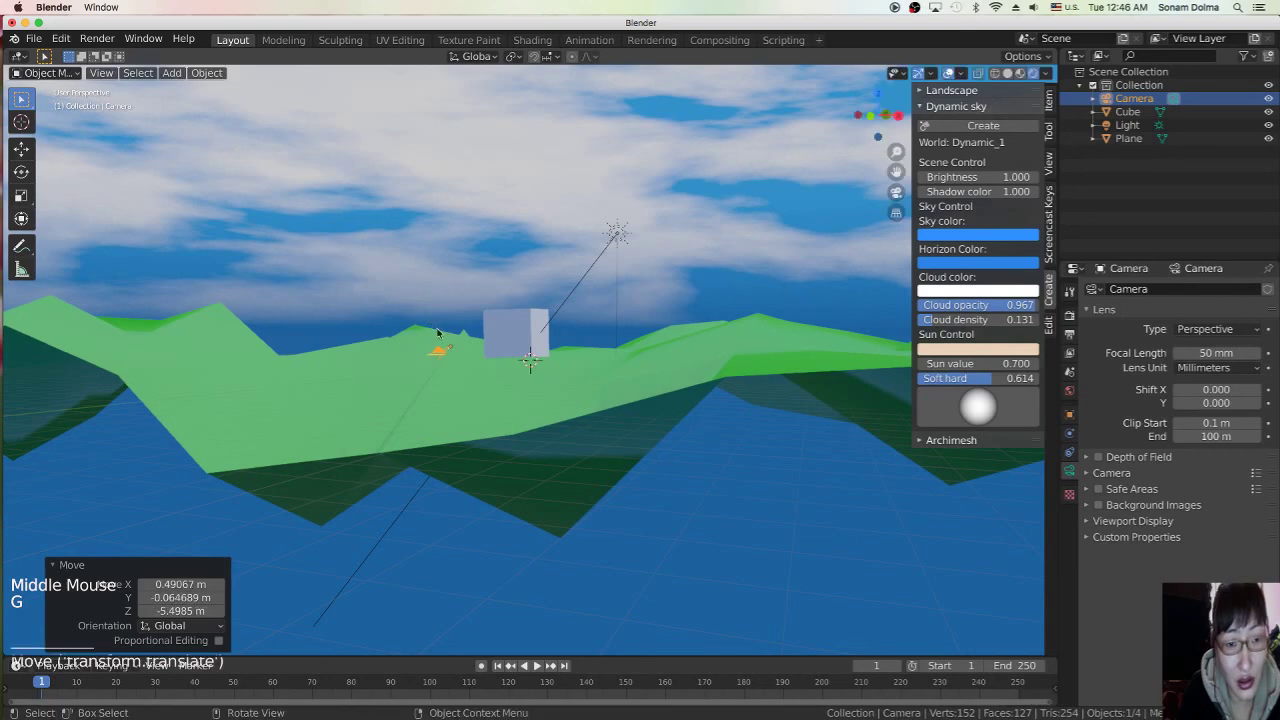
pyautogui.press('g')
pyautogui.click(432, 275)
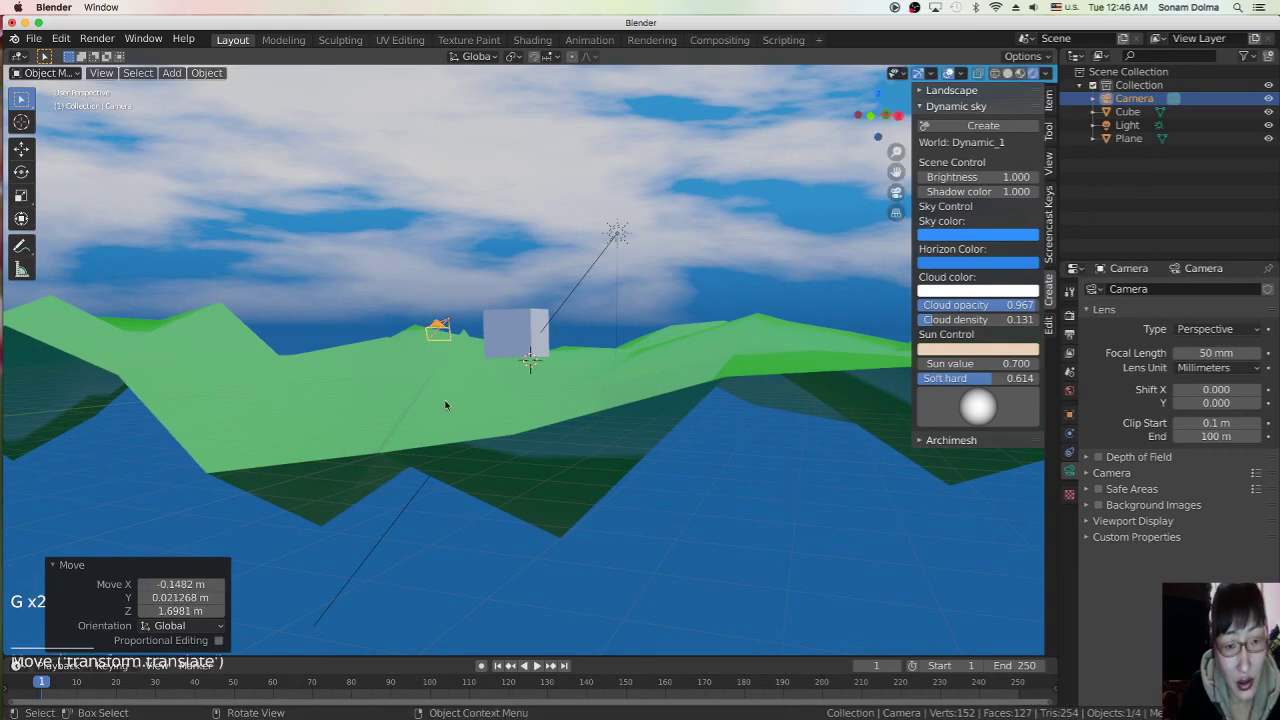
# Step: Rotate the camera about 140° from above to face the cube and move it about -7.93 m in X and 2.15 m in Y
pyautogui.moveTo(446, 405); pyautogui.dragTo(468, 553, button='middle')
pyautogui.press('r')
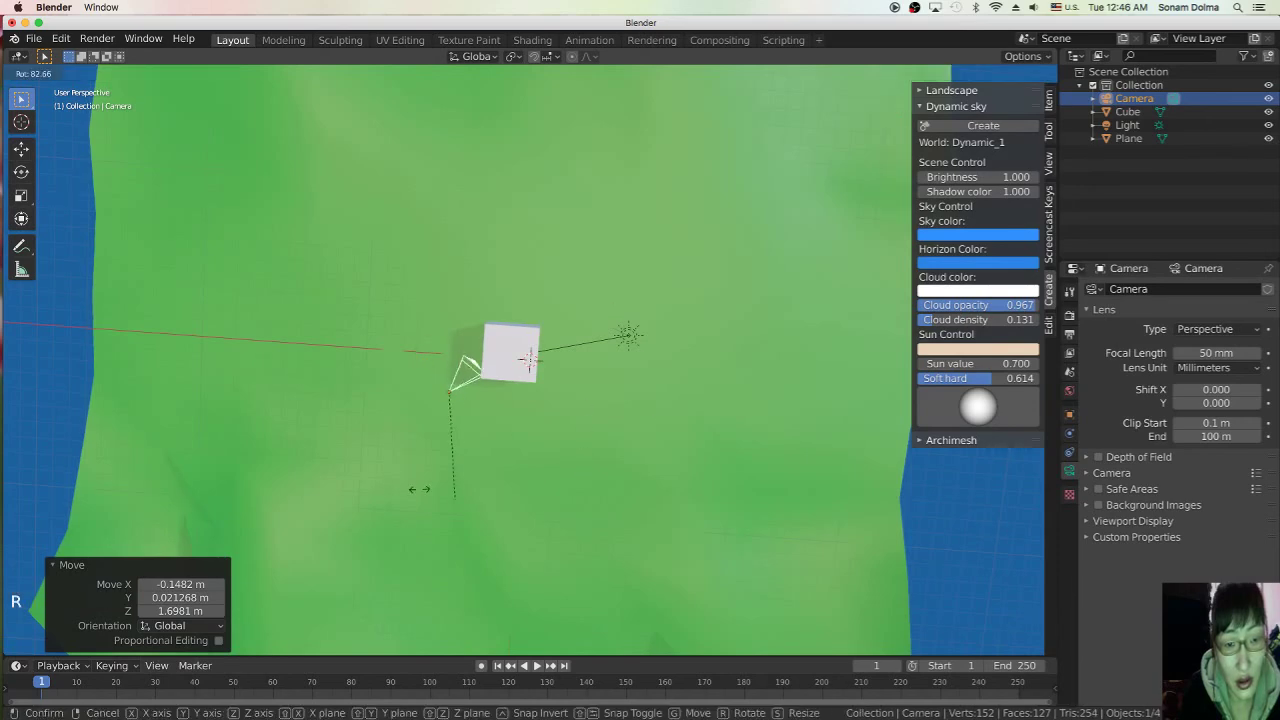
pyautogui.click(372, 443)
pyautogui.press('g')
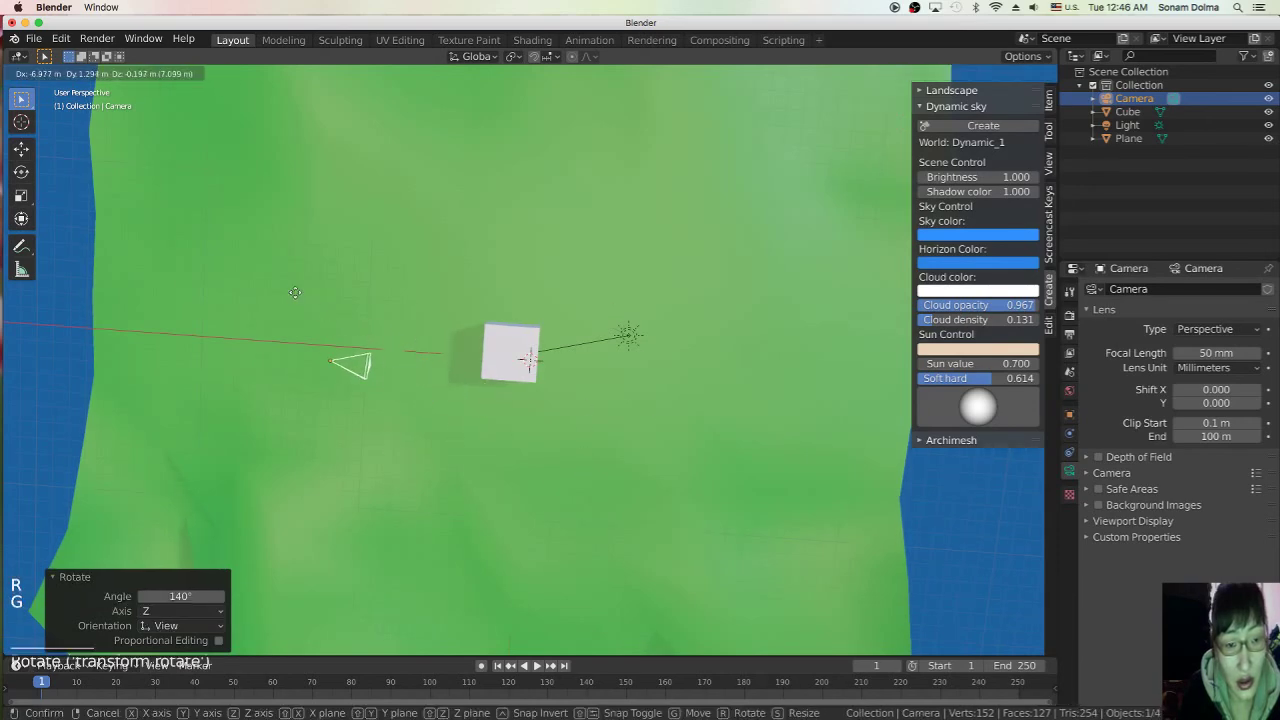
pyautogui.click(295, 292)
pyautogui.moveTo(295, 300); pyautogui.dragTo(289, 268, button='middle')
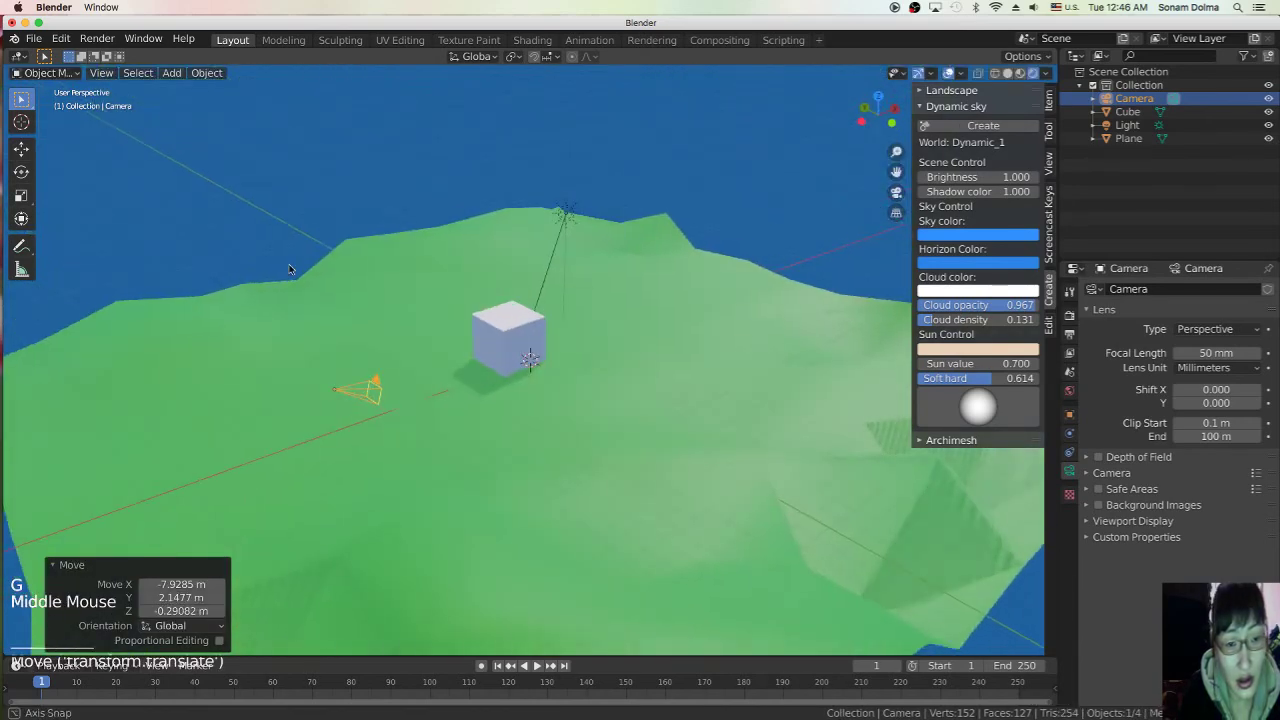
# Step: Look through the camera and move it by about 0.41 m in X, 0.02 m in Y and 1.05 m in Z
pyautogui.click(896, 192)
pyautogui.moveTo(643, 340); pyautogui.dragTo(657, 294, button='middle')
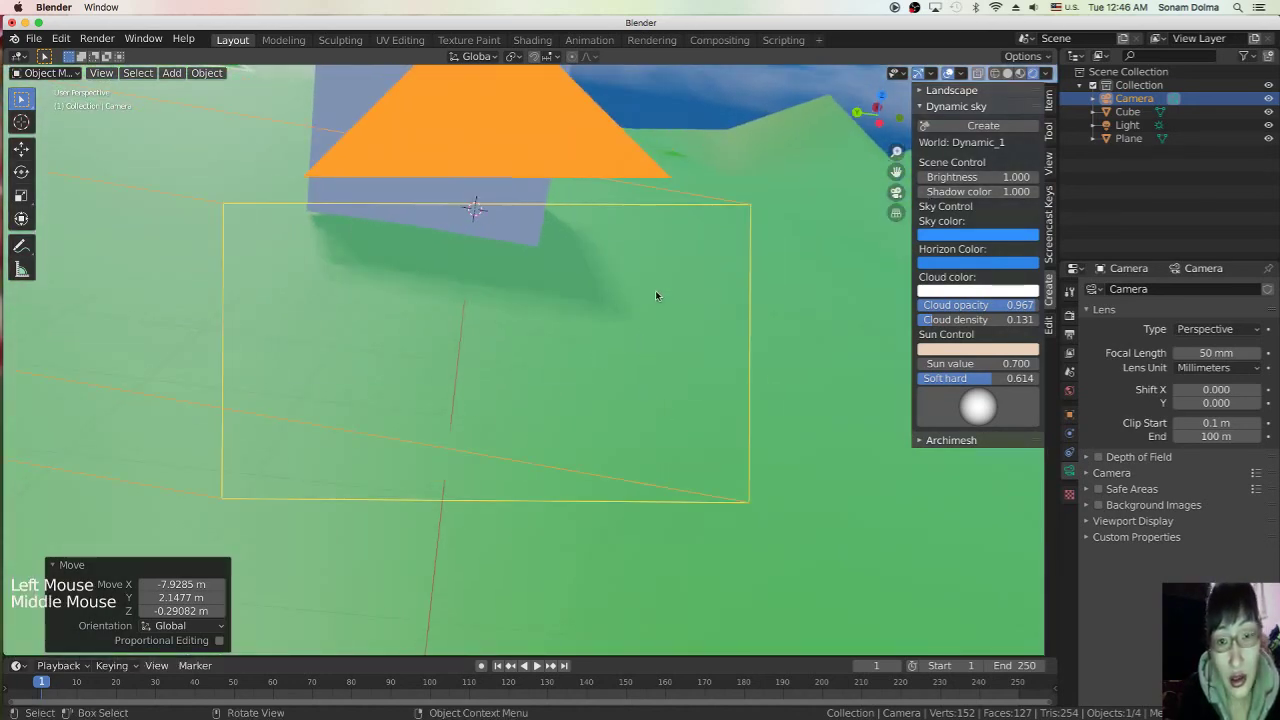
pyautogui.click(896, 194)
pyautogui.press('g')
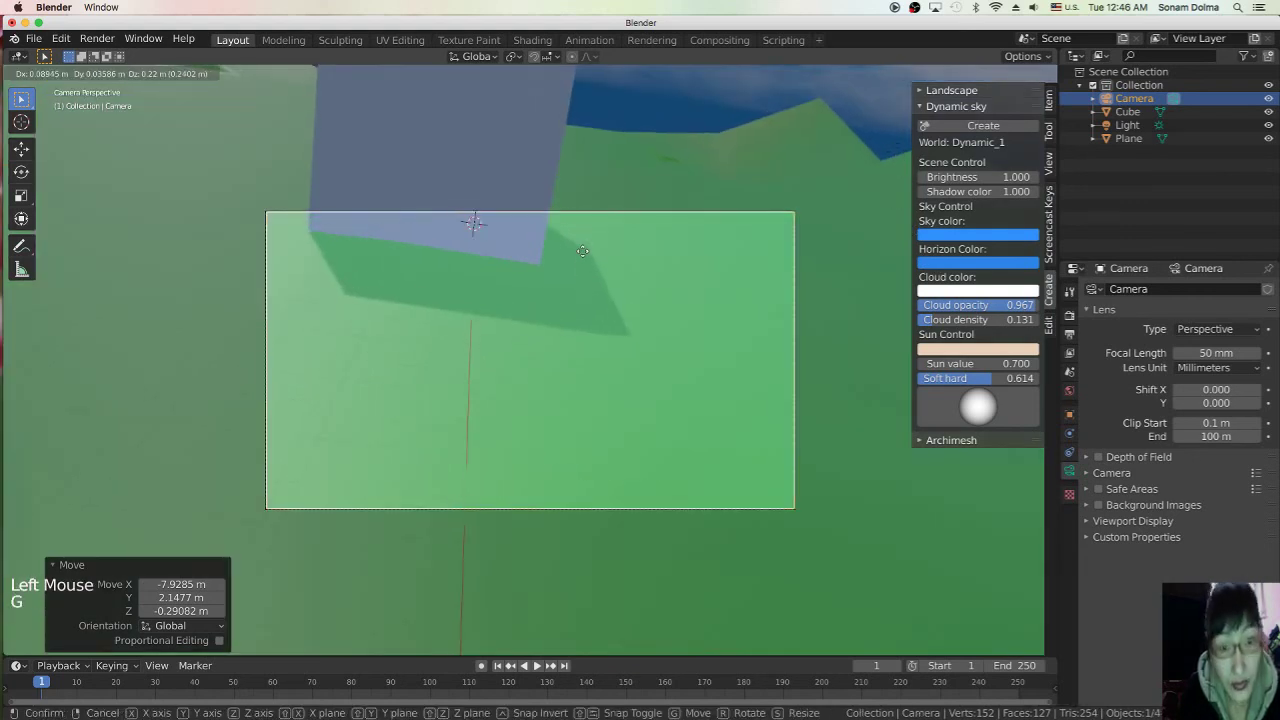
pyautogui.click(674, 390)
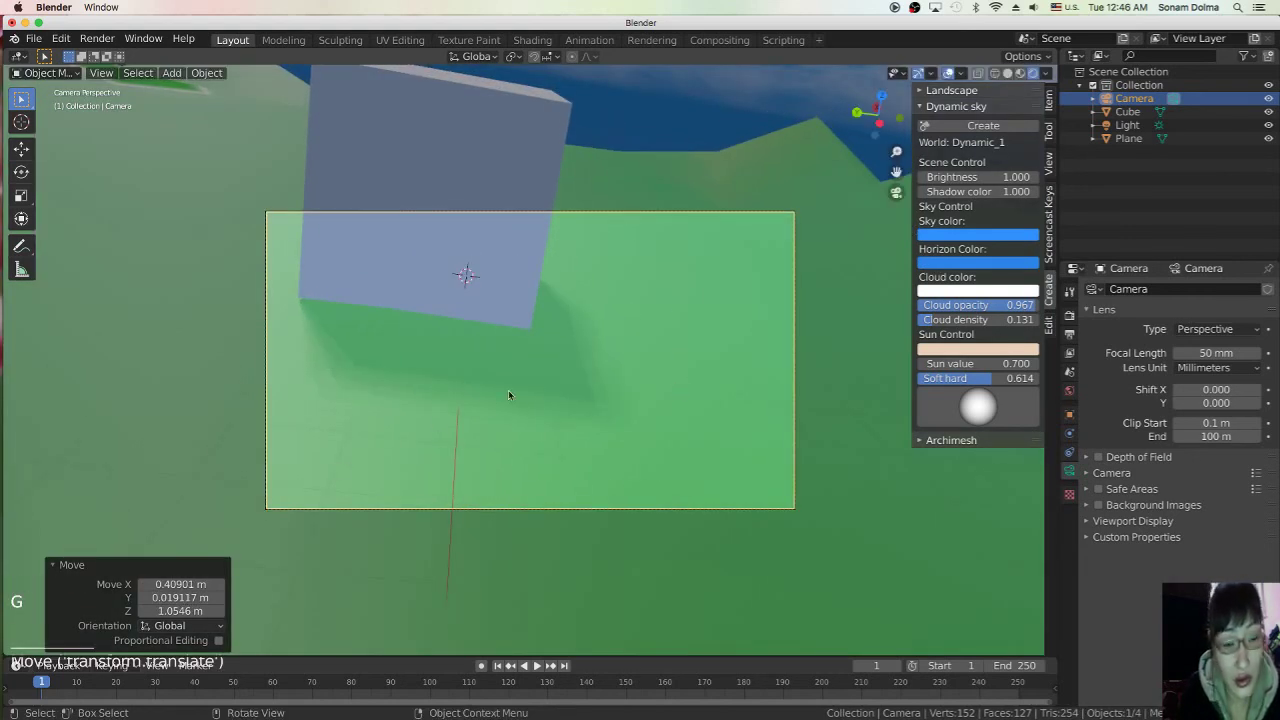
# Step: Leave the camera view, tilt the camera about -35.7° from the side and move it about 0.21 m in X, -0.80 m in Y and -1.00 m in Z
pyautogui.click(896, 193)
pyautogui.moveTo(804, 327); pyautogui.dragTo(669, 348, button='middle')
pyautogui.scroll(-4, 600, 335)
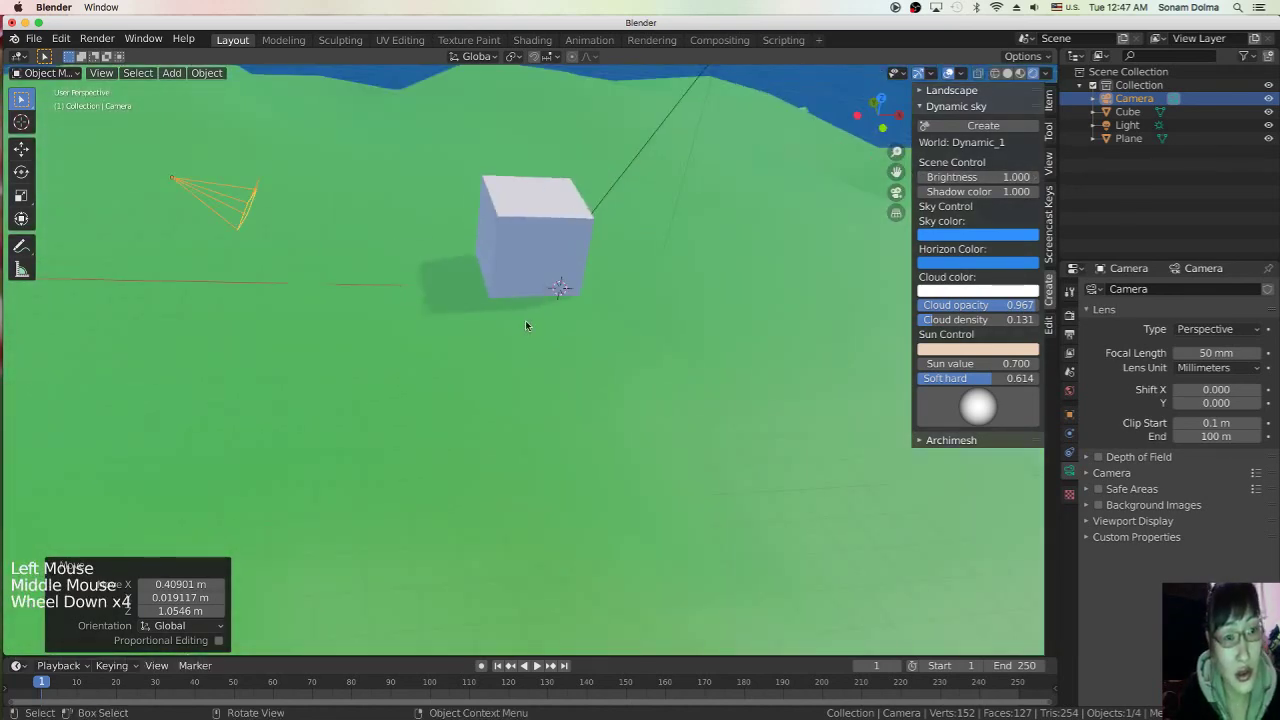
pyautogui.keyDown('shift'); pyautogui.moveTo(536, 298); pyautogui.dragTo(655, 318, button='middle'); pyautogui.keyUp('shift')
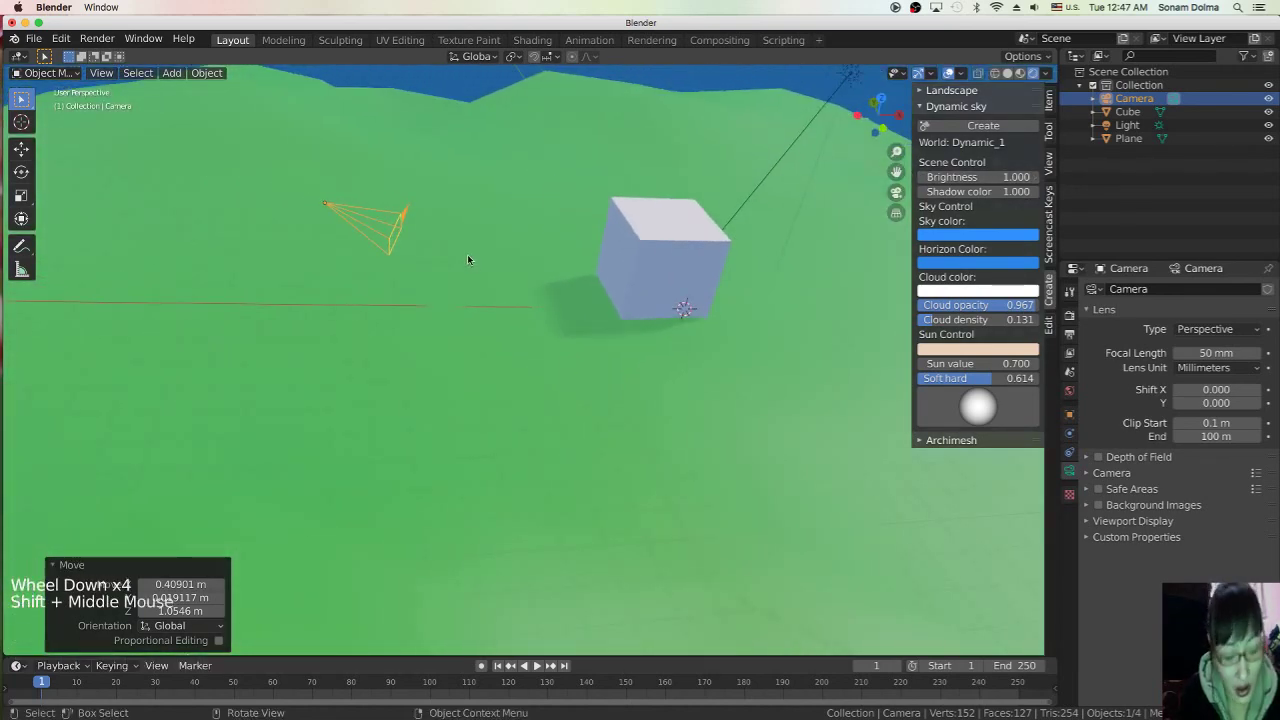
pyautogui.press('r')
pyautogui.click(466, 189)
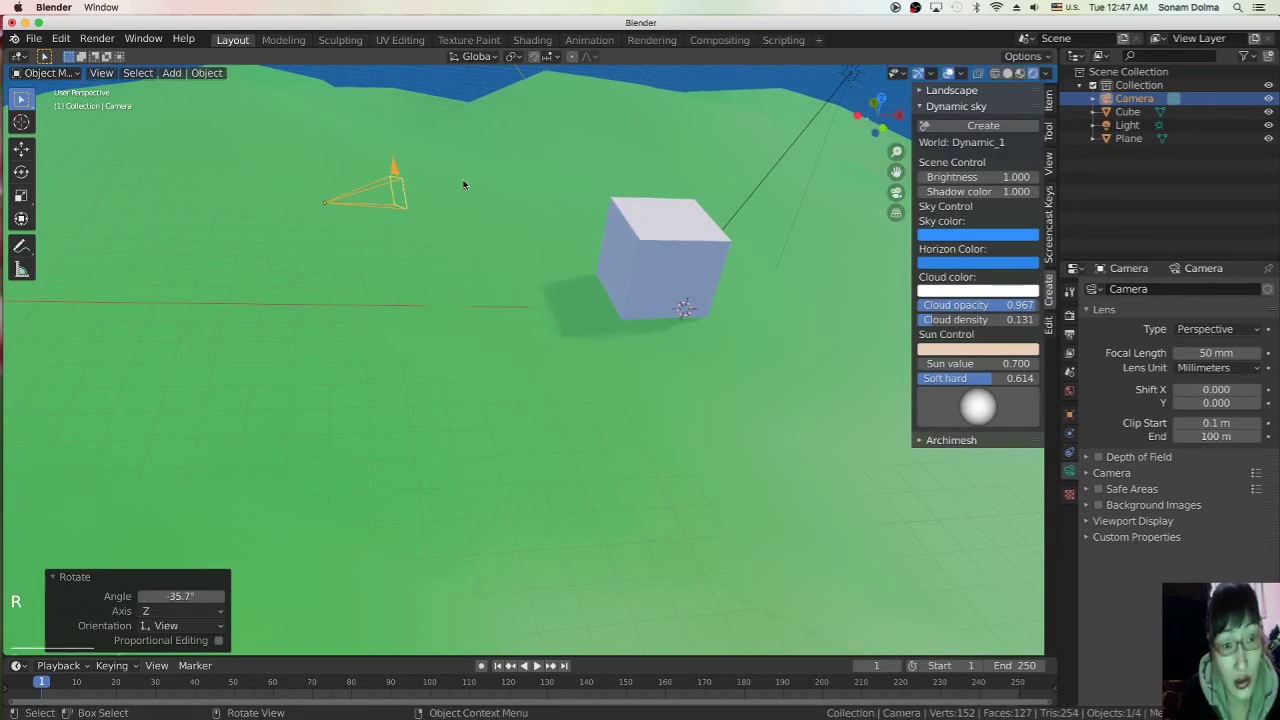
pyautogui.press('g')
pyautogui.click(426, 239)
# Step: Level the camera by rotating it about 19.1° from behind, and shift it sideways and down to line up with the cube
pyautogui.moveTo(426, 239); pyautogui.dragTo(541, 324, button='middle')
pyautogui.press('r')
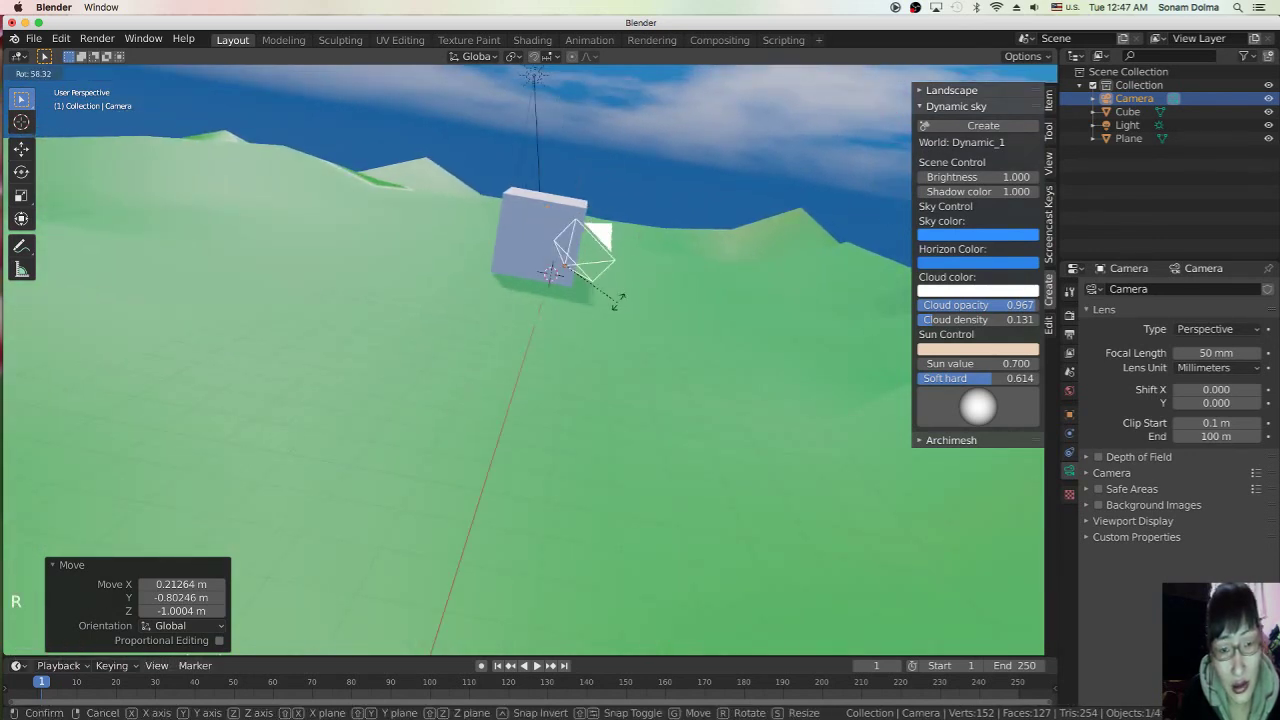
pyautogui.click(621, 258)
pyautogui.press('g')
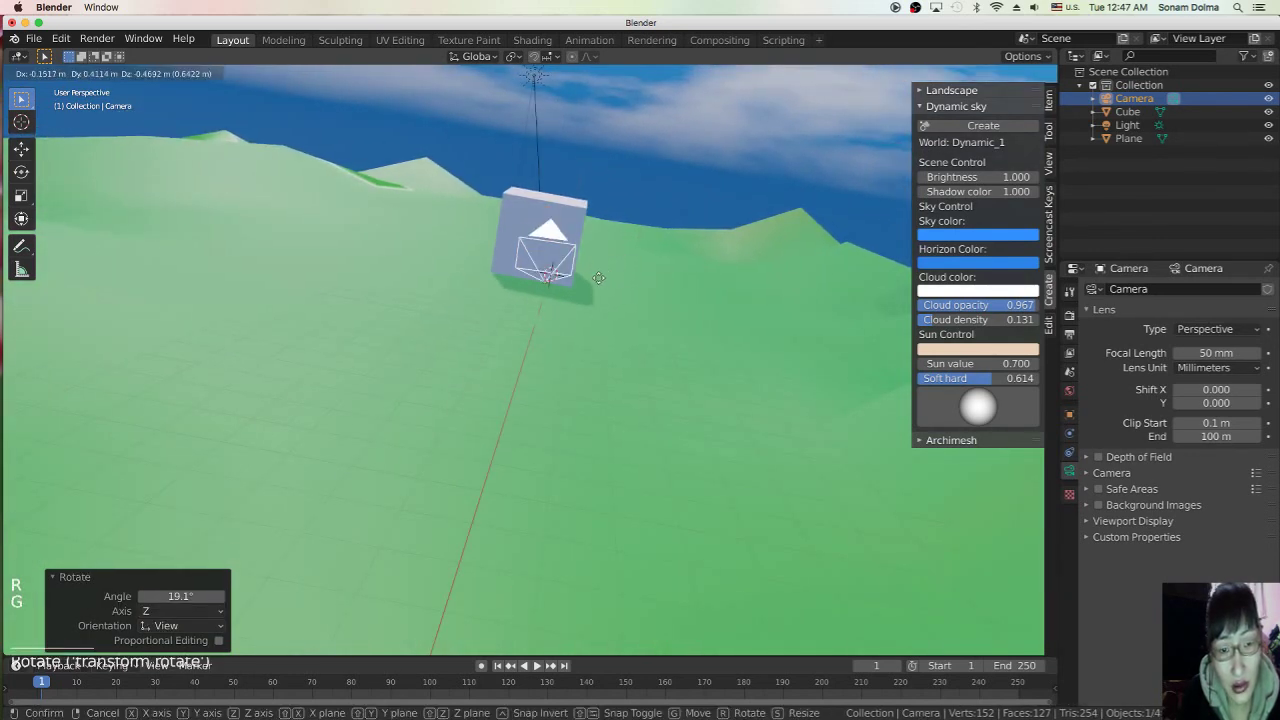
pyautogui.click(597, 282)
# Step: Tilt the camera about -9.87° from the side and move it slightly back and down
pyautogui.moveTo(597, 282); pyautogui.dragTo(581, 352, button='middle')
pyautogui.press('r')
pyautogui.click(485, 229)
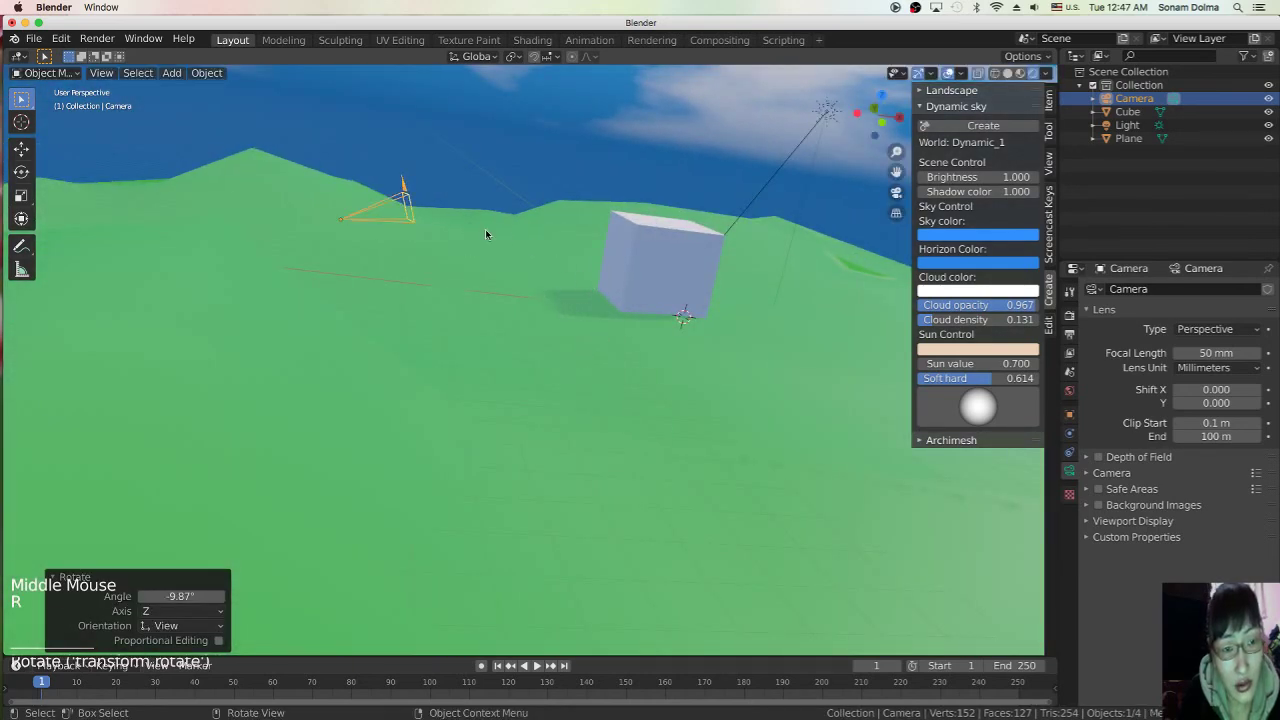
pyautogui.press('g')
pyautogui.click(424, 250)
# Step: Rotate the camera about 4.86° from above and behind to point it straight at the cube
pyautogui.moveTo(428, 276); pyautogui.dragTo(631, 335, button='middle')
pyautogui.press('r')
pyautogui.click(612, 353)
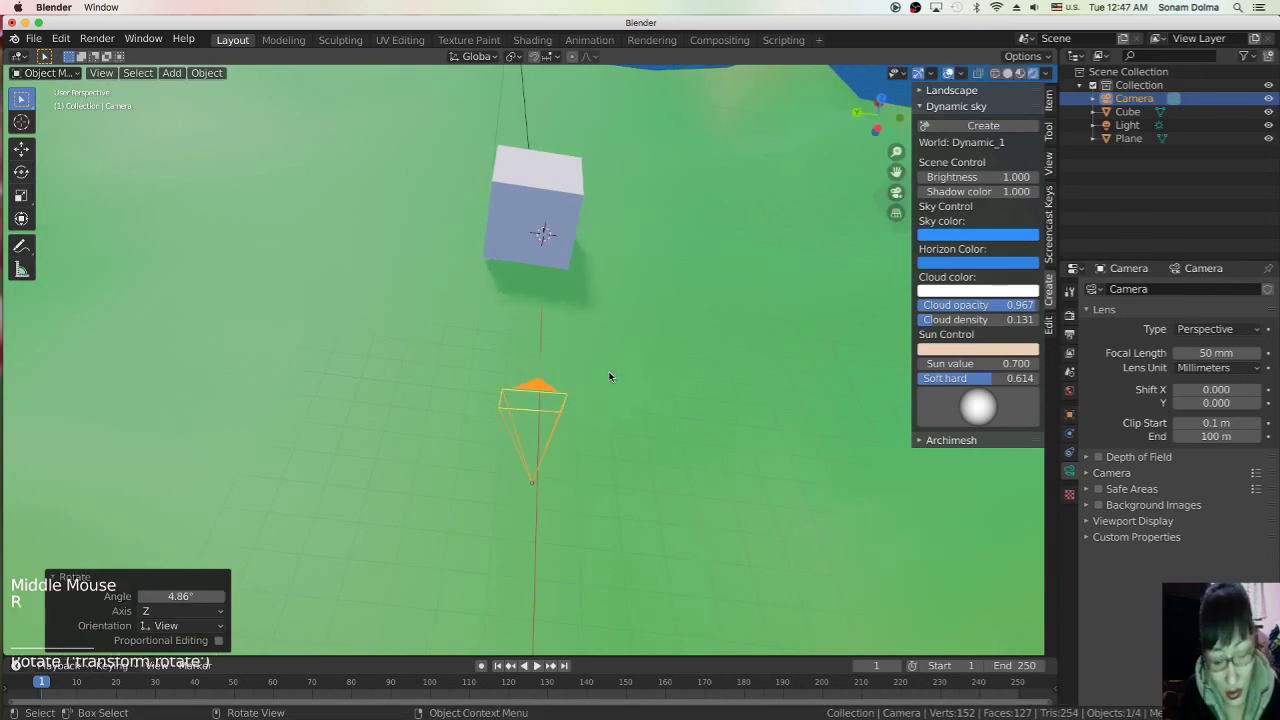
# Step: Look through the camera, move it about 0.39 m in X, -0.02 m in Y and -1.19 m in Z, and select the cube
pyautogui.click(896, 192)
pyautogui.moveTo(737, 274); pyautogui.dragTo(716, 300, button='middle')
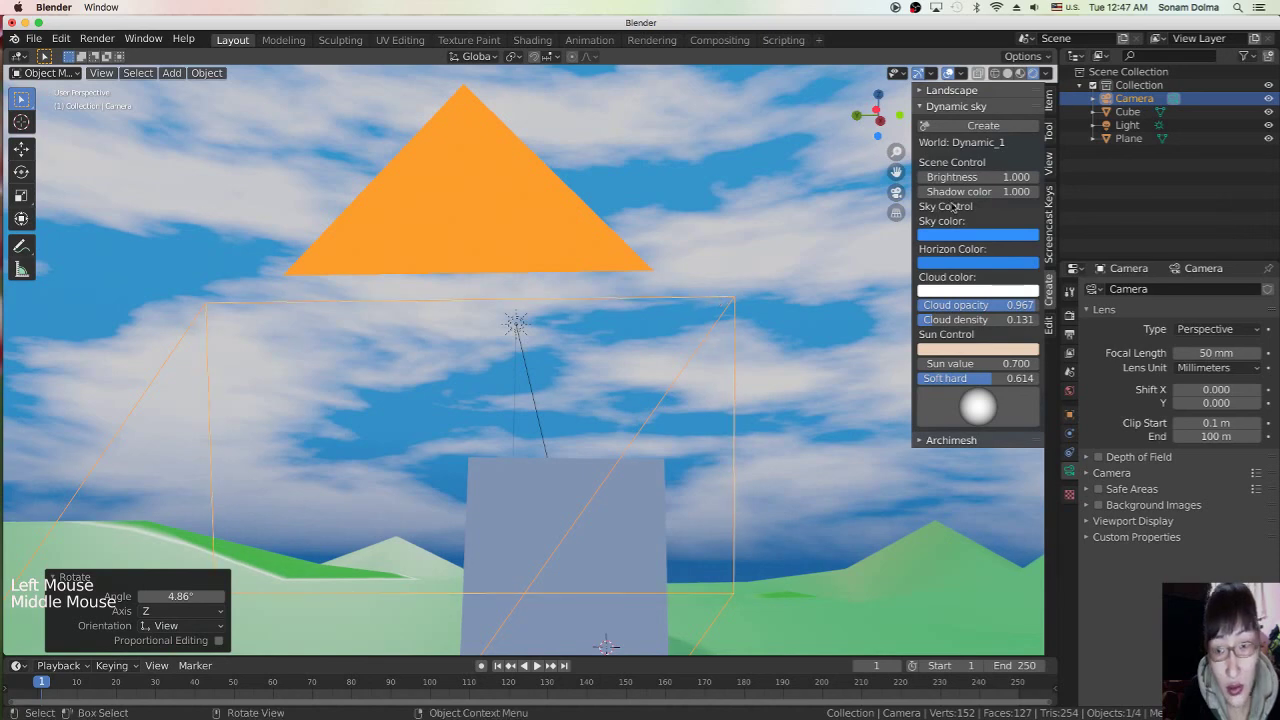
pyautogui.click(896, 192)
pyautogui.press('g')
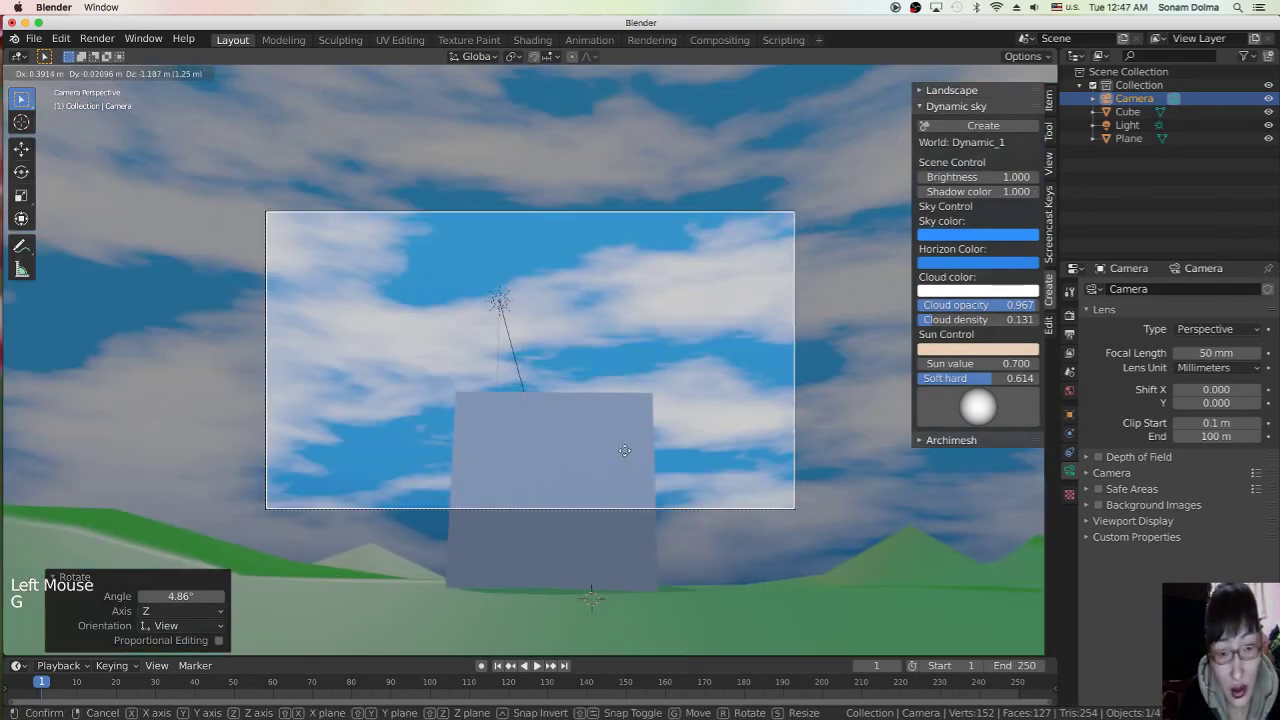
pyautogui.click(628, 396)
pyautogui.click(578, 424)
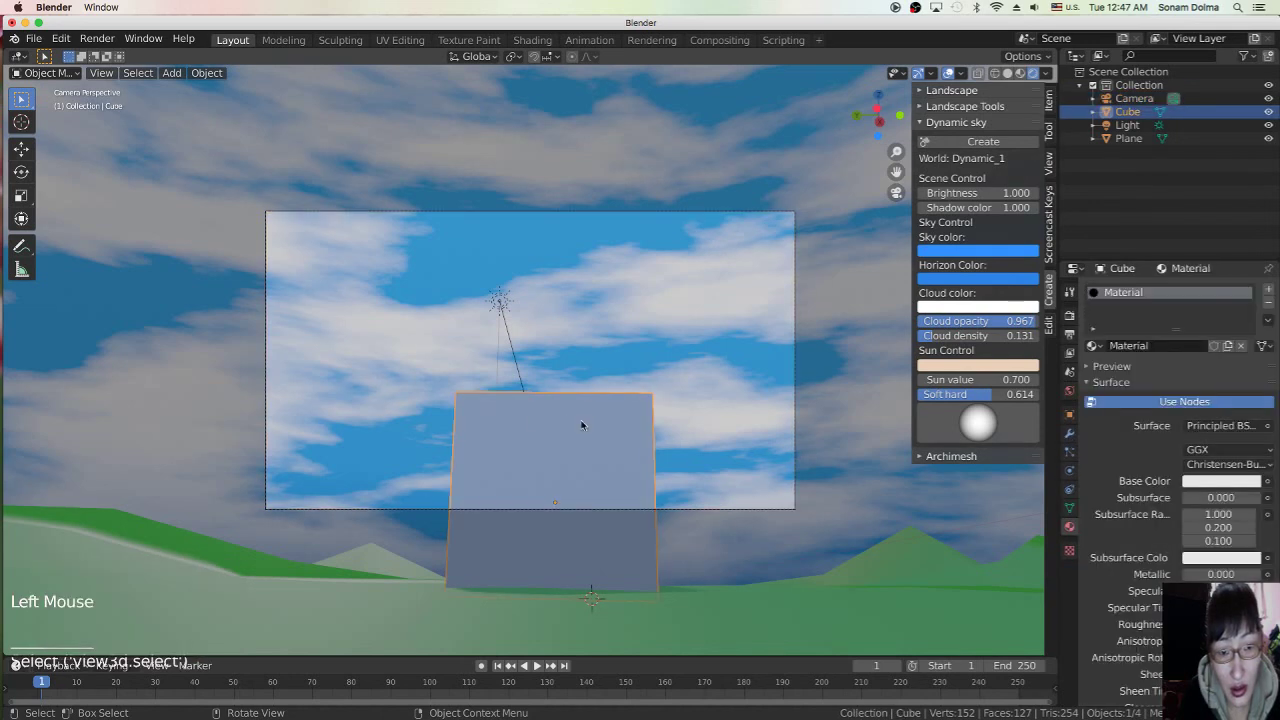